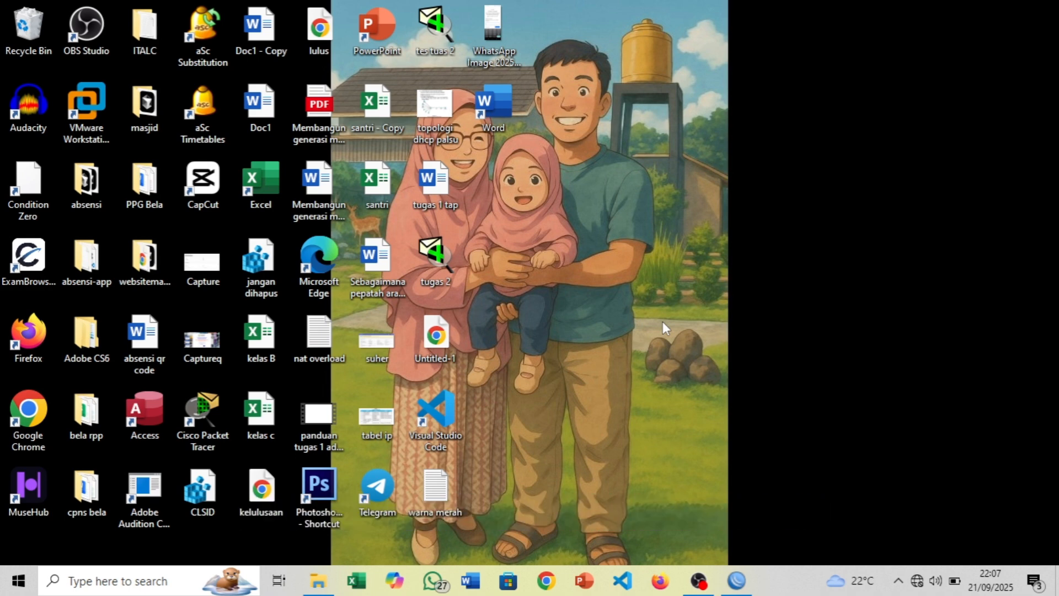
Refresh the Windows desktop four times from its right-click menu
right_click(660, 187)
click(717, 232)
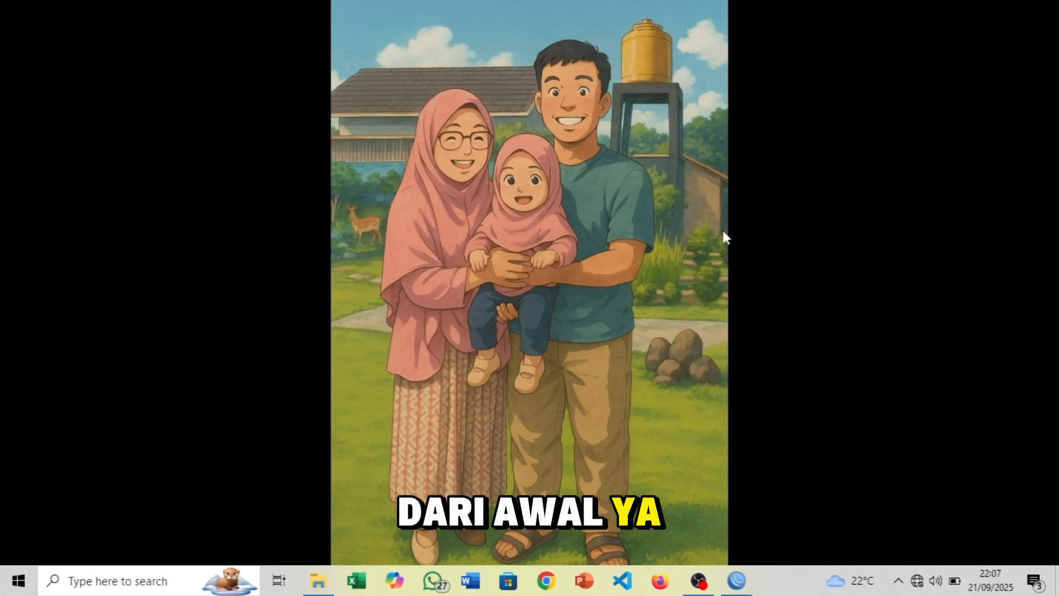
right_click(723, 231)
click(771, 277)
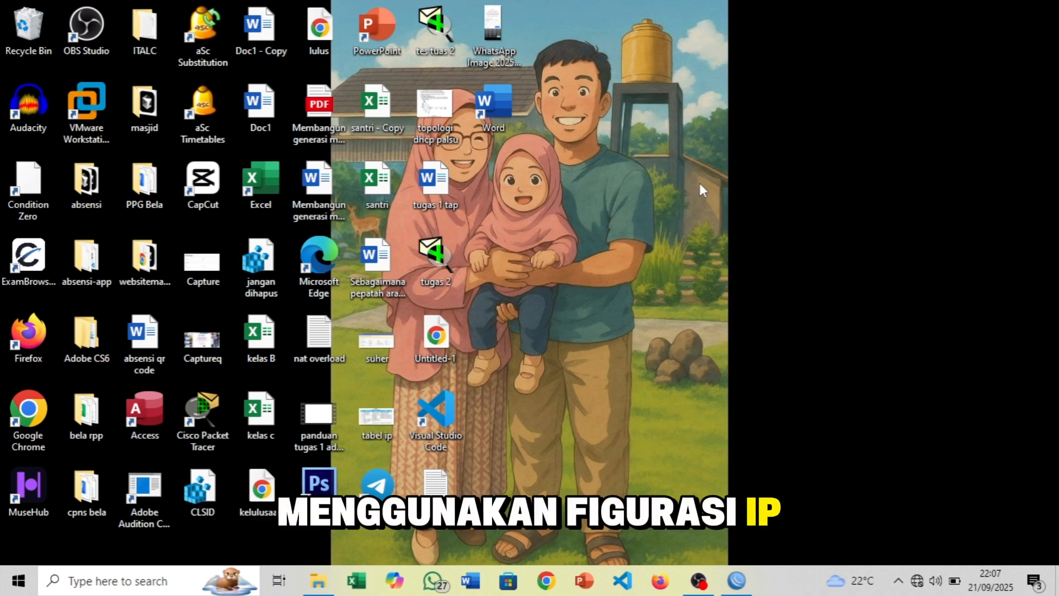
right_click(685, 140)
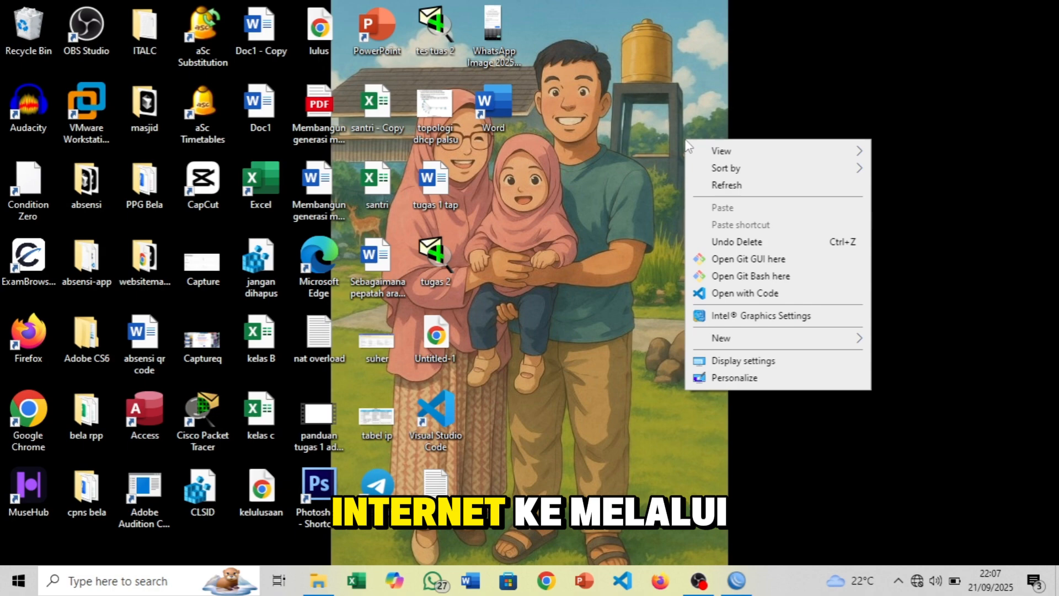
click(744, 190)
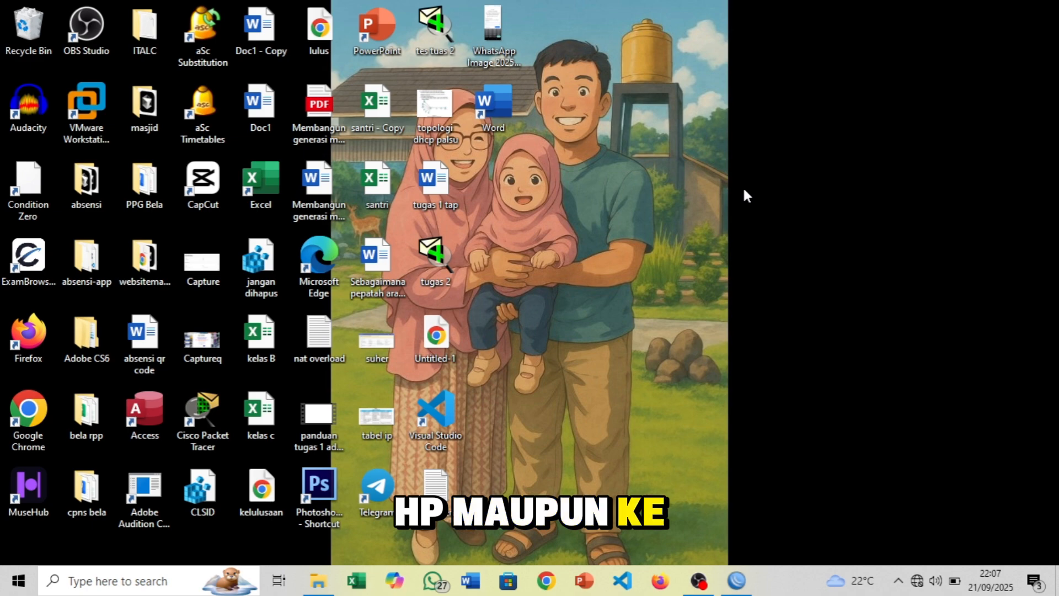
right_click(744, 193)
click(793, 235)
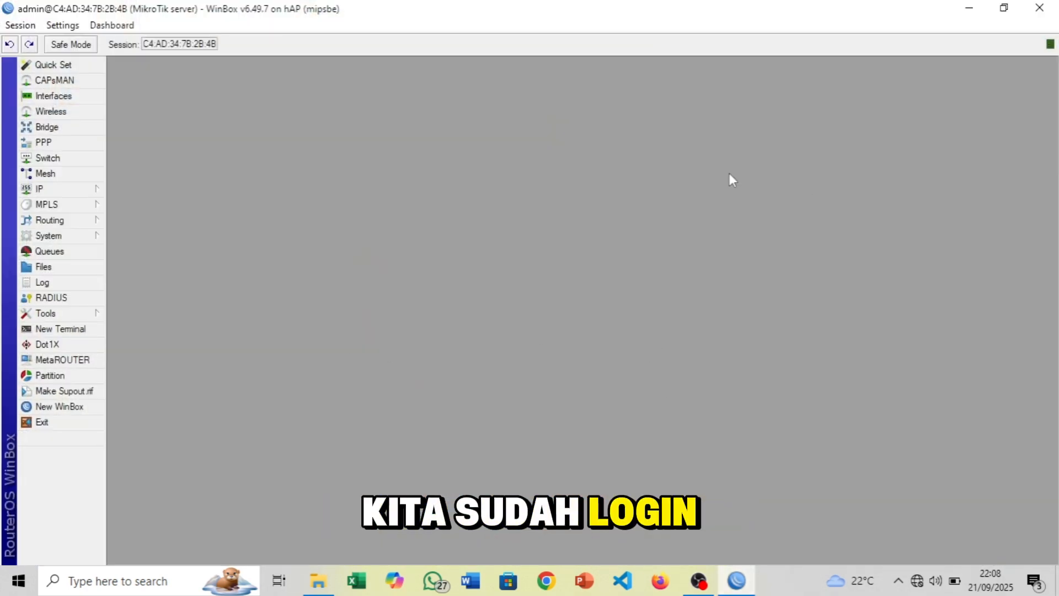
Close the session, relaunch WinBox via a 'win' search, and log in to the MikroTik server router
click(41, 423)
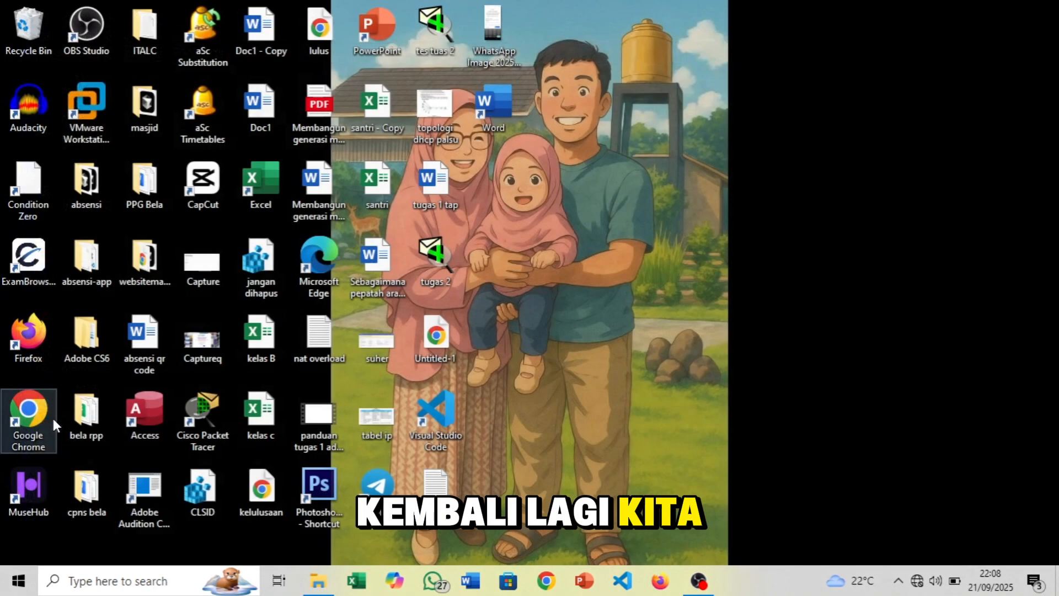
click(18, 580)
text(win)
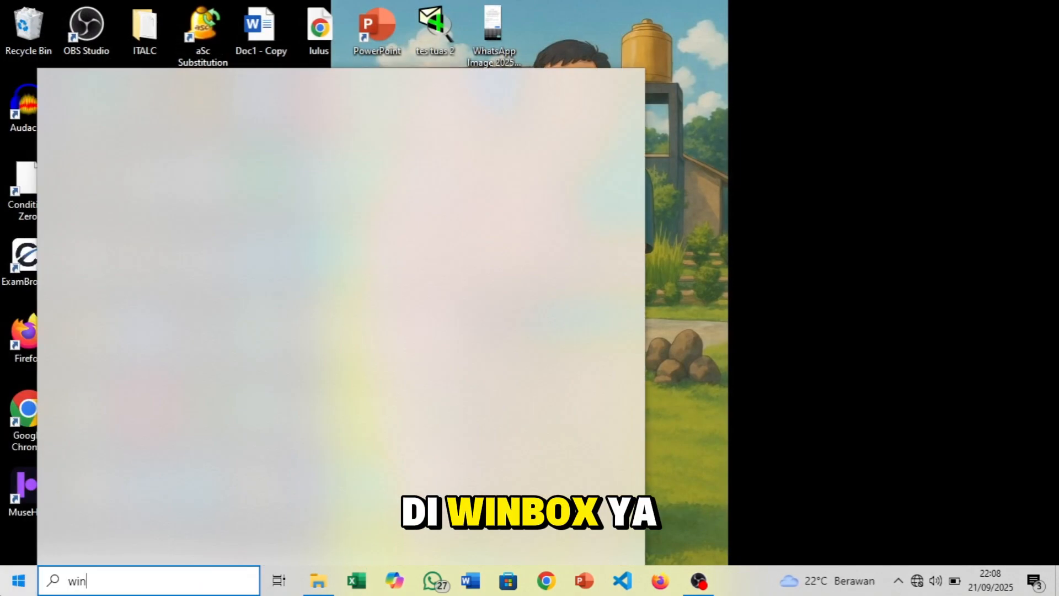
click(148, 155)
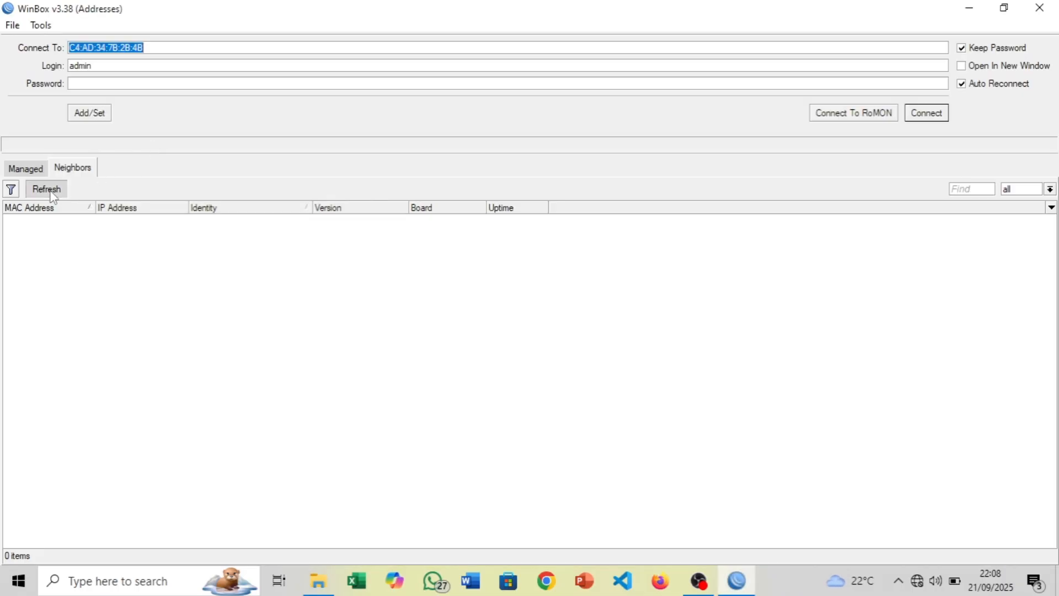
click(48, 190)
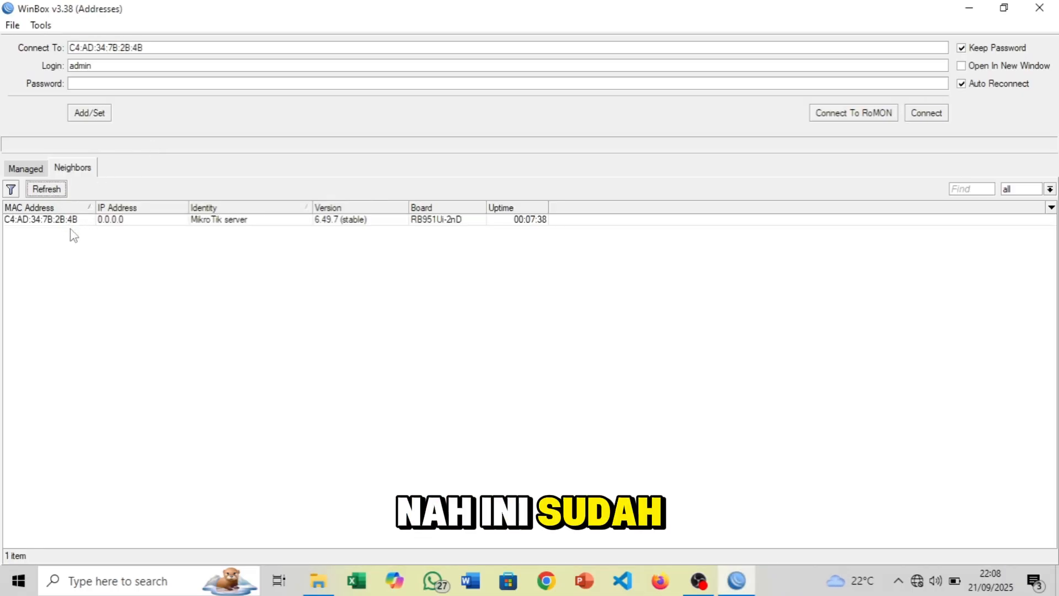
click(51, 222)
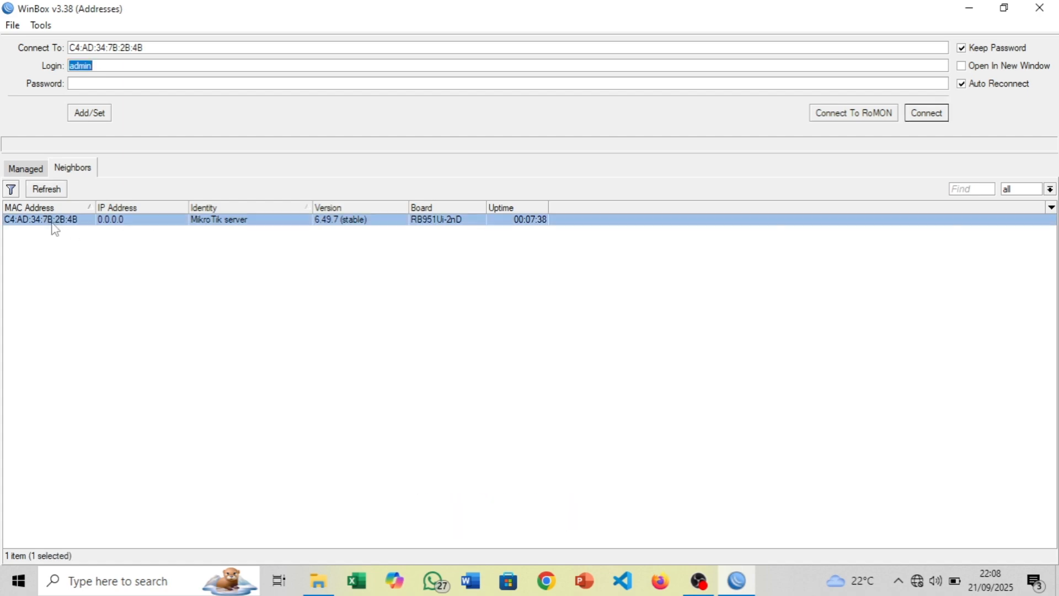
click(483, 81)
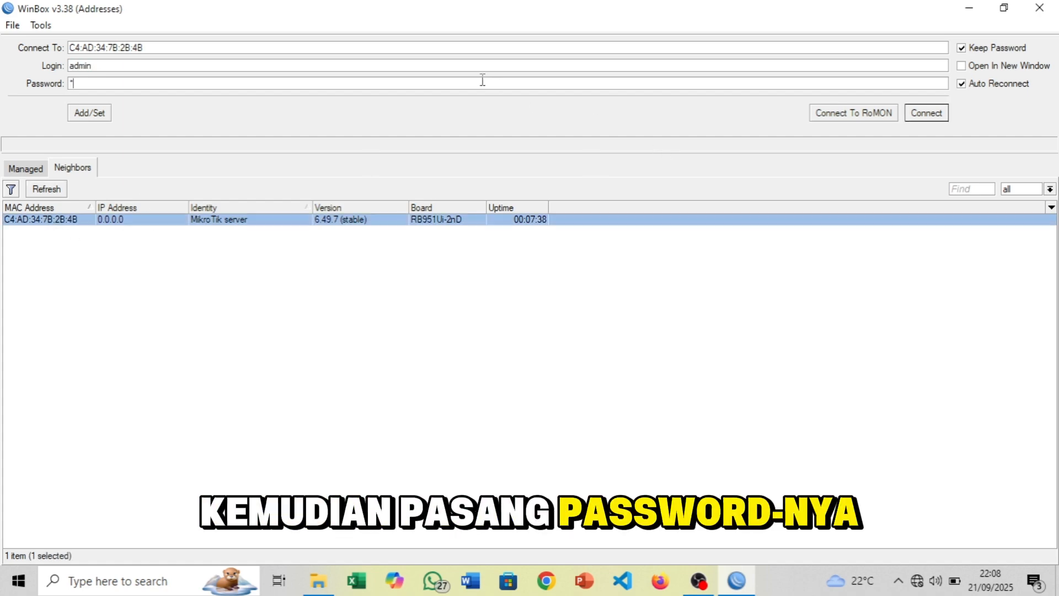
key(Return)
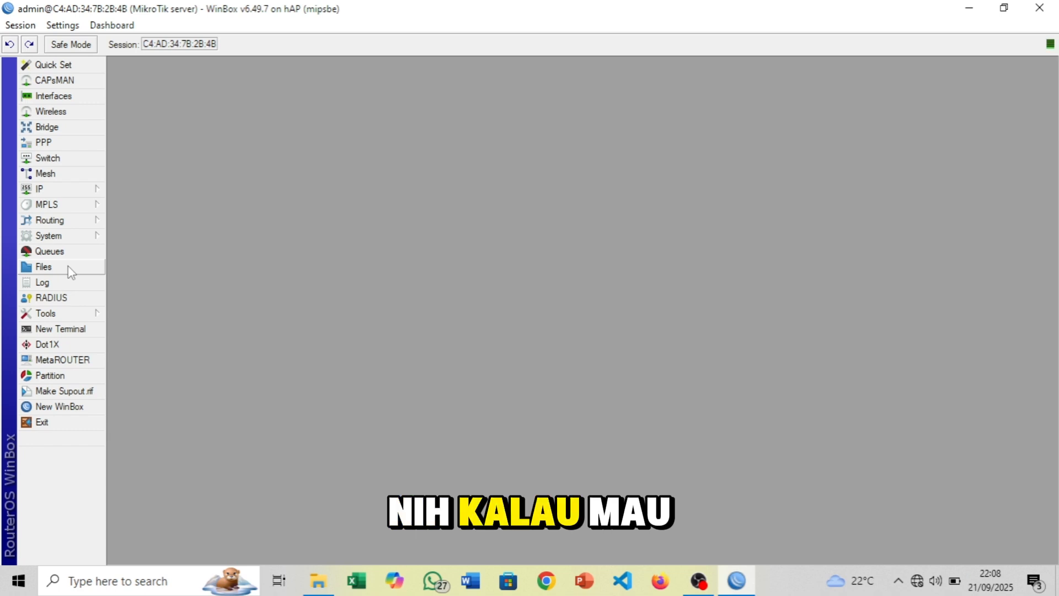
Reset the router configuration with No Default Configuration, then cancel reconnecting and refresh neighbours
click(72, 239)
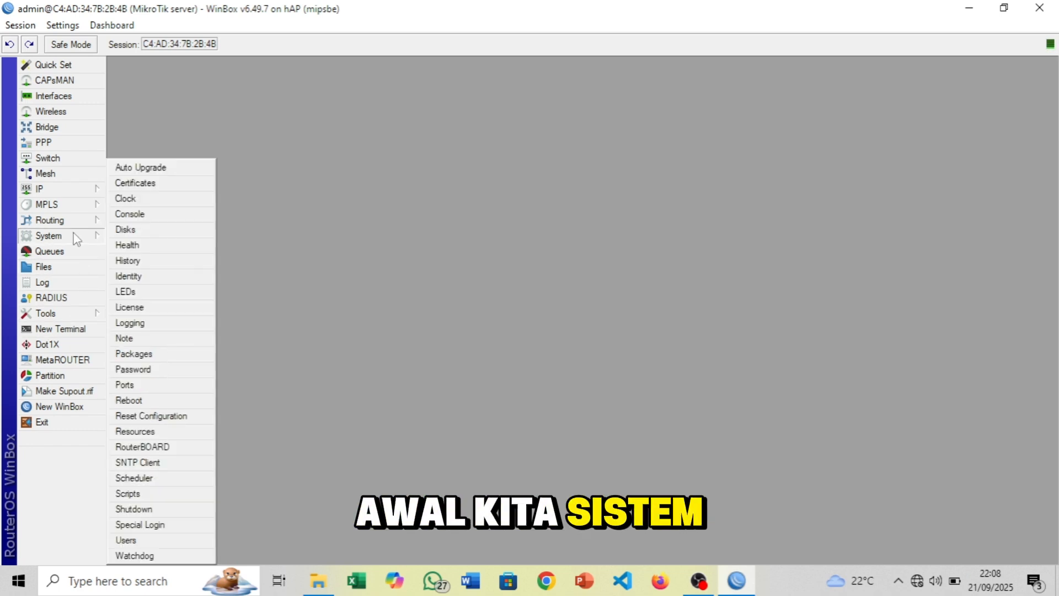
click(151, 418)
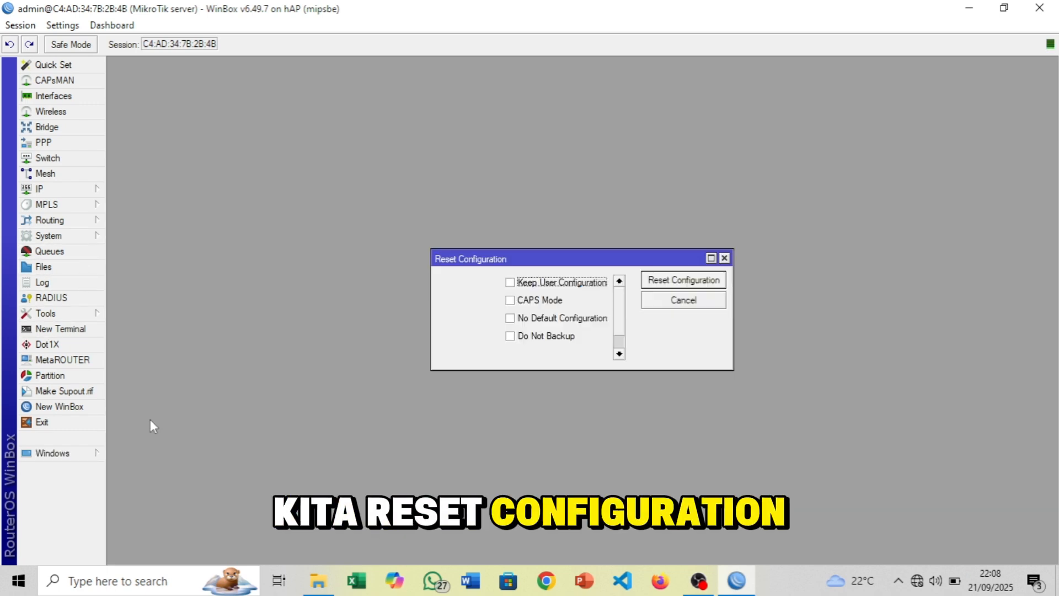
click(549, 320)
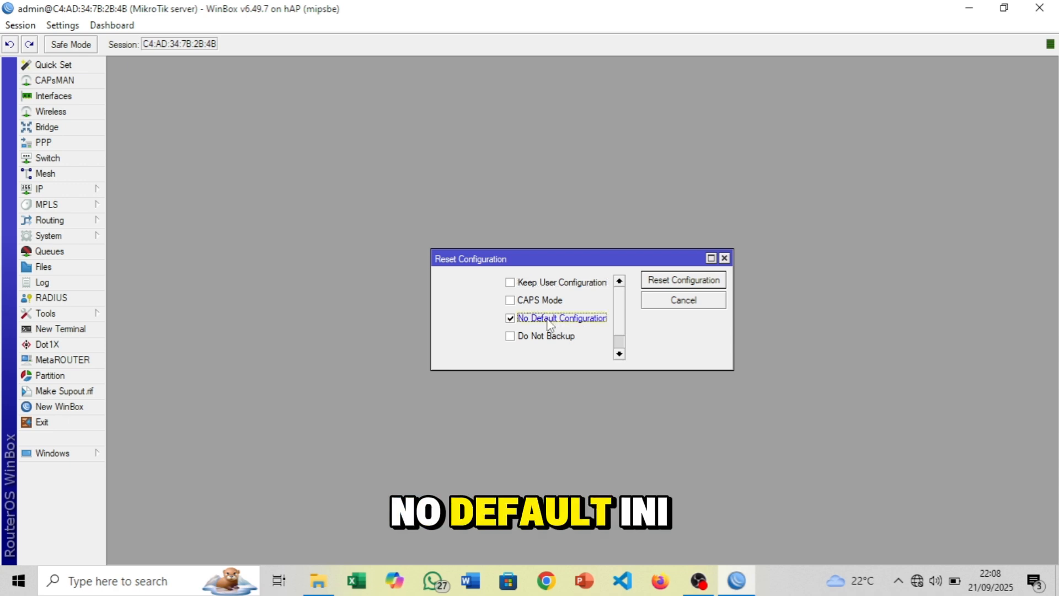
click(672, 280)
click(592, 303)
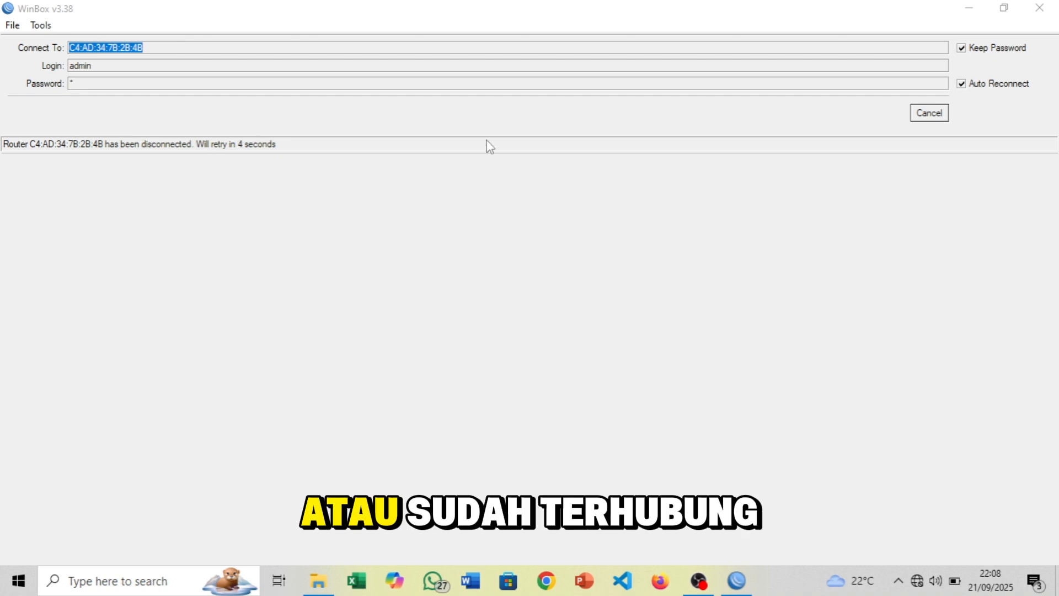
click(939, 122)
click(41, 190)
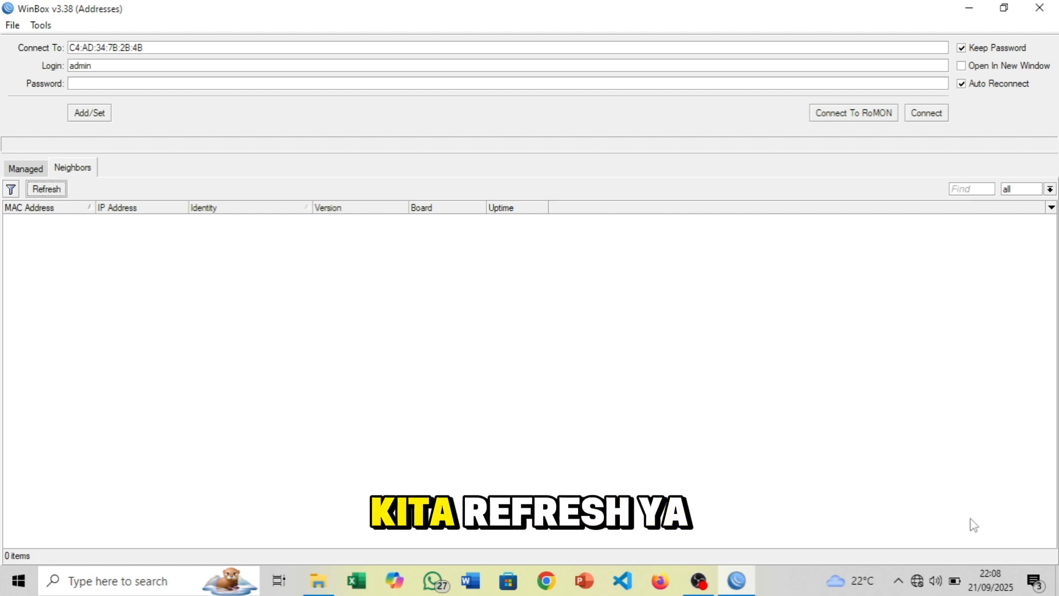
Open Network & Internet adapter options and bring up the Ethernet adapter's actions
right_click(917, 581)
click(925, 558)
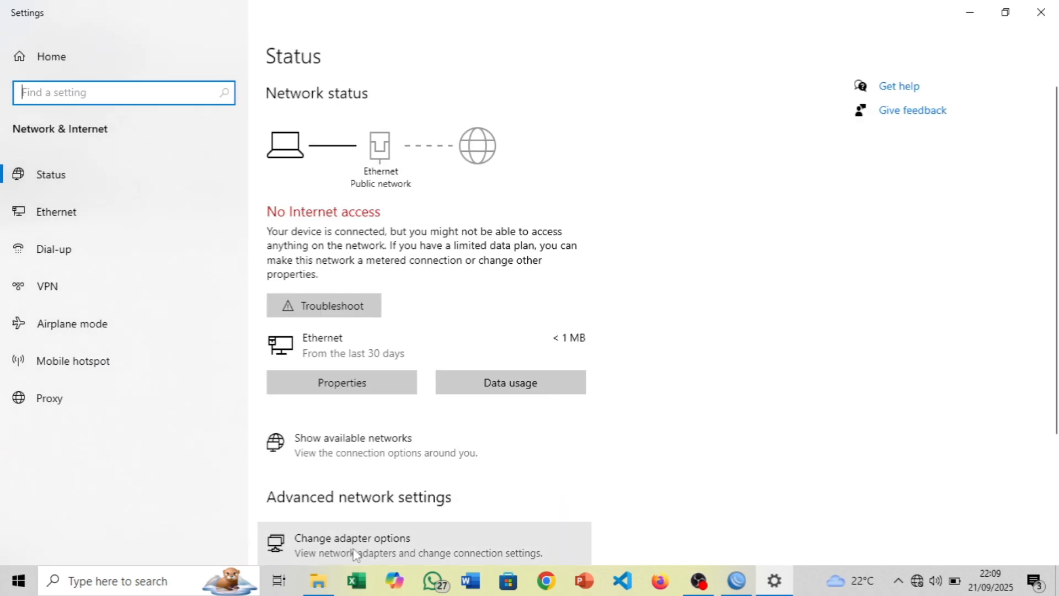
click(355, 552)
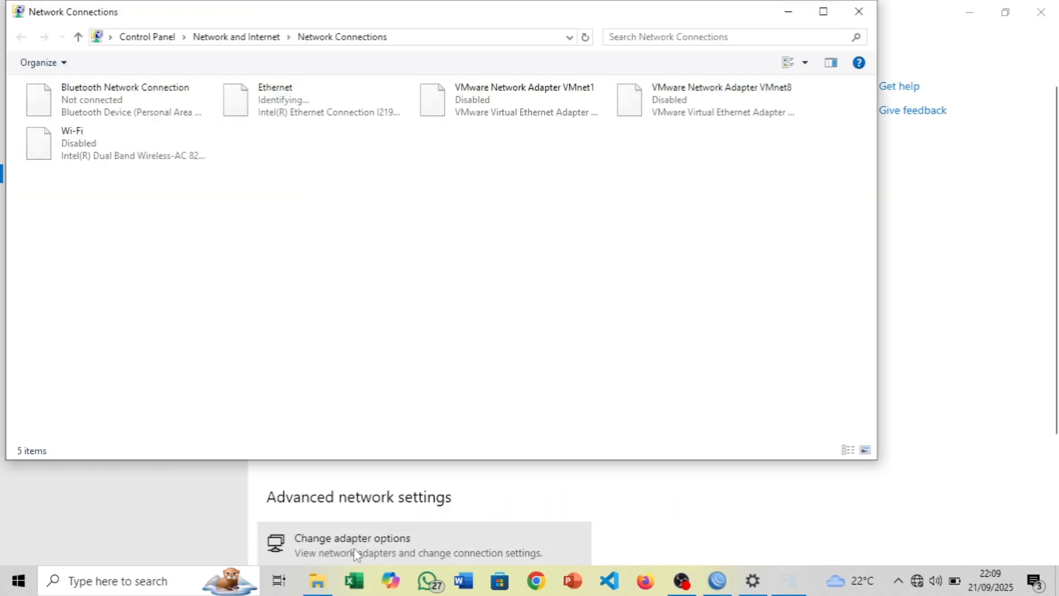
click(295, 105)
right_click(296, 105)
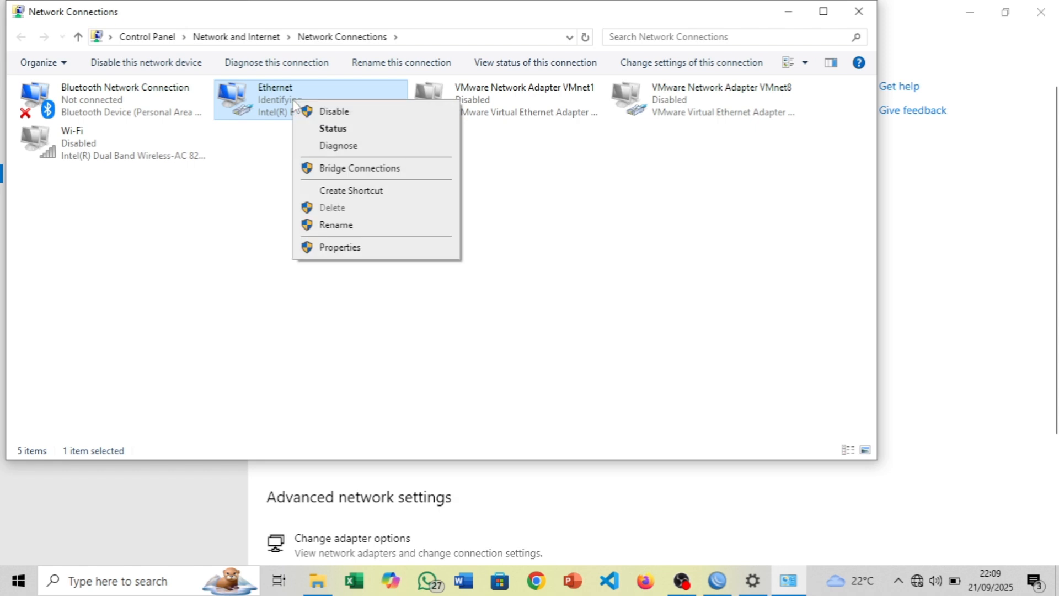
key(alt+Tab)
key(alt+Tab)
key(alt+Tab)
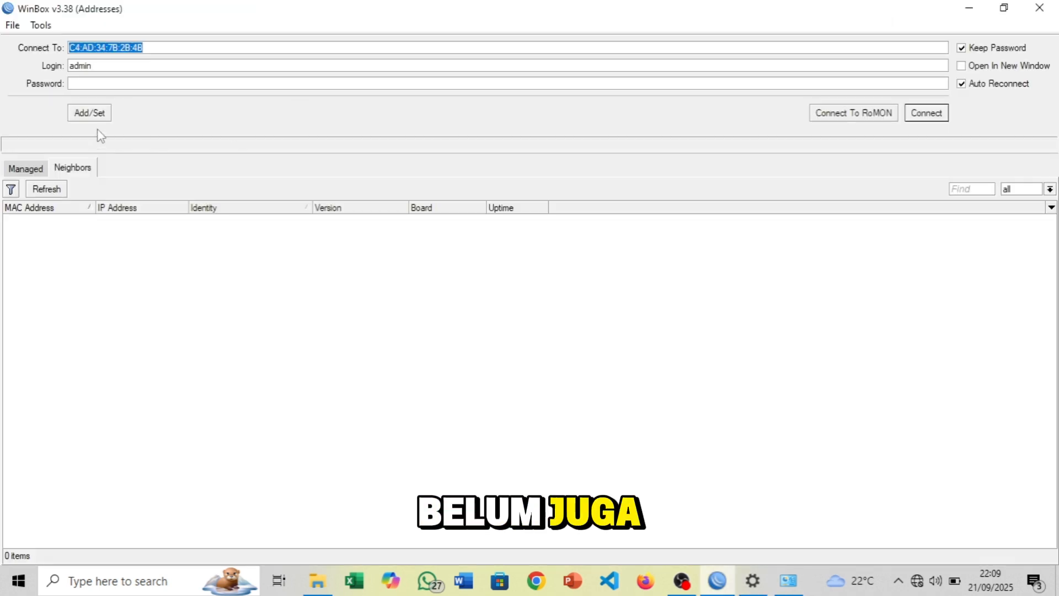
Rescan WinBox neighbours and select the rediscovered RB951Ui-2nD router at 0.0.0.0
click(45, 190)
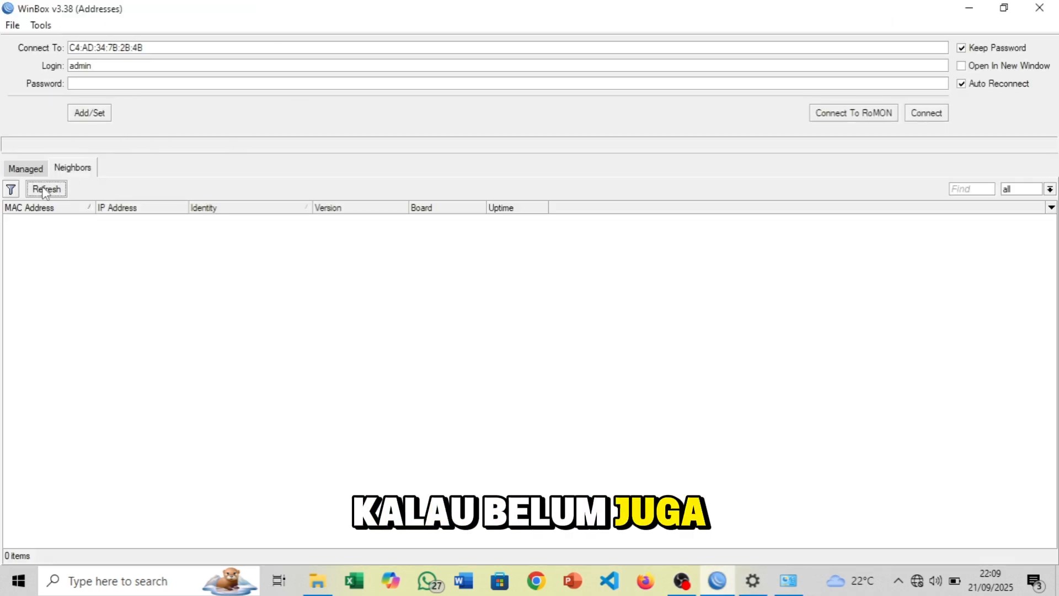
key(alt+Tab)
key(alt+Tab)
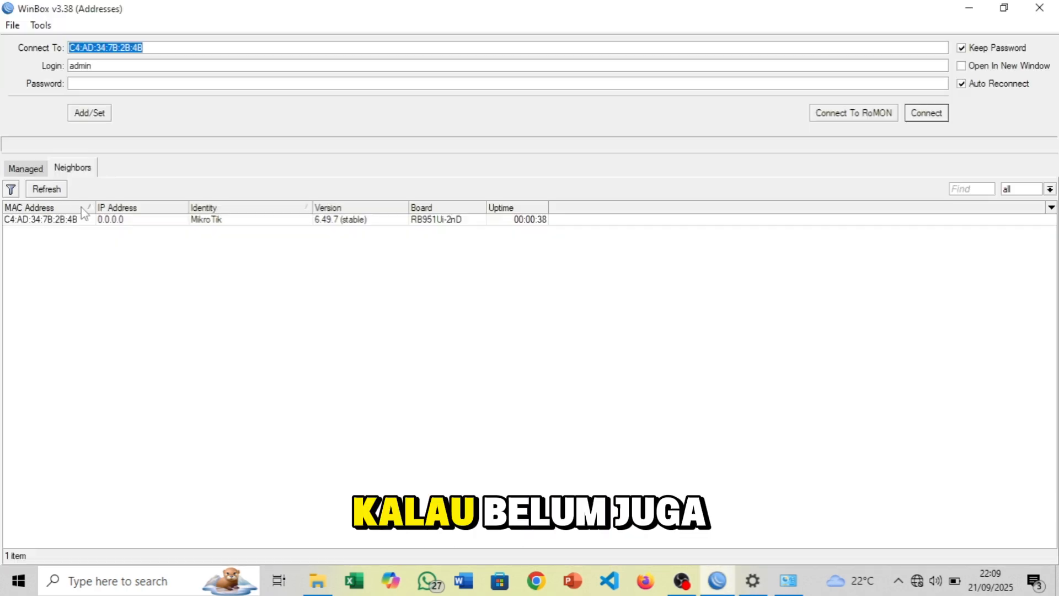
click(63, 221)
key(alt+Tab)
key(alt+Tab)
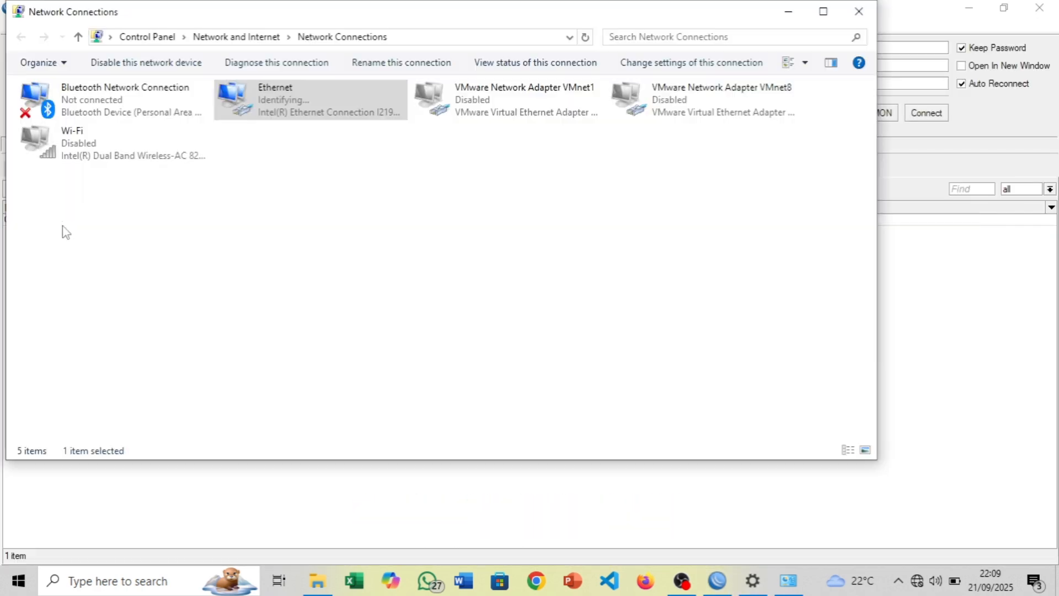
right_click(265, 114)
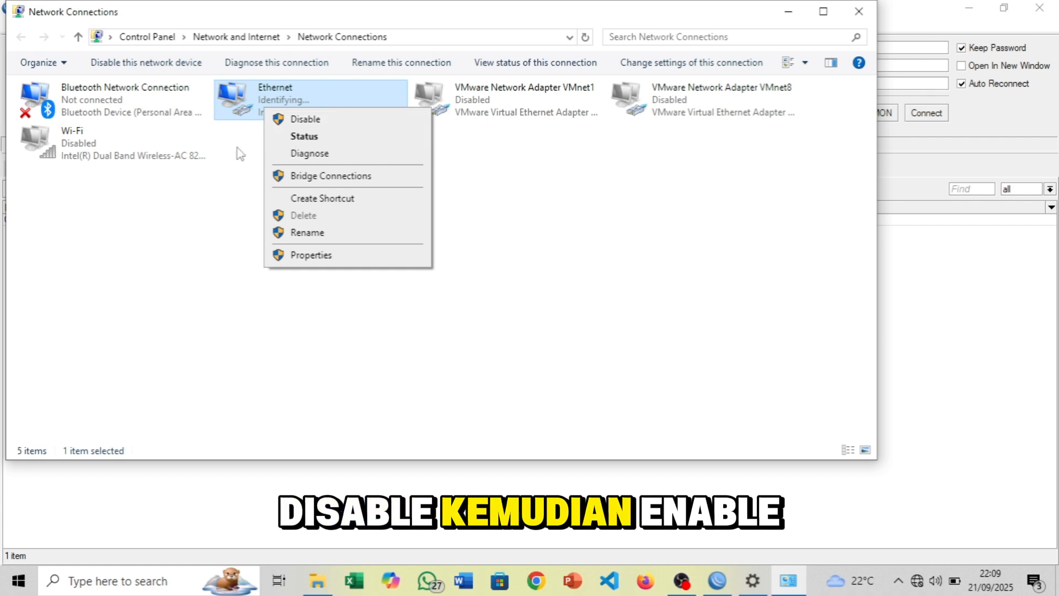
key(Escape)
key(alt+Tab)
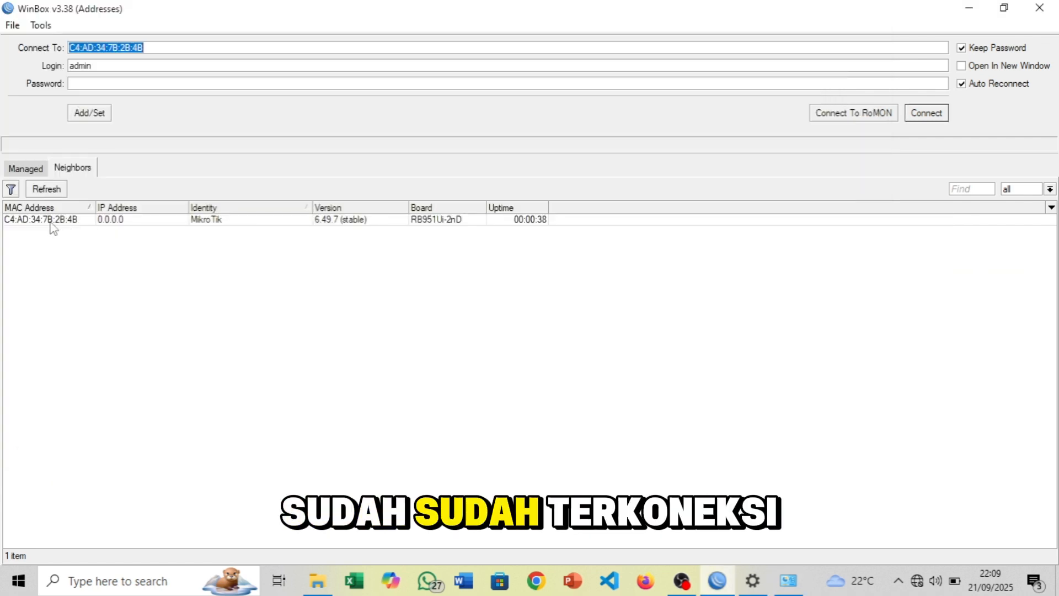
click(49, 221)
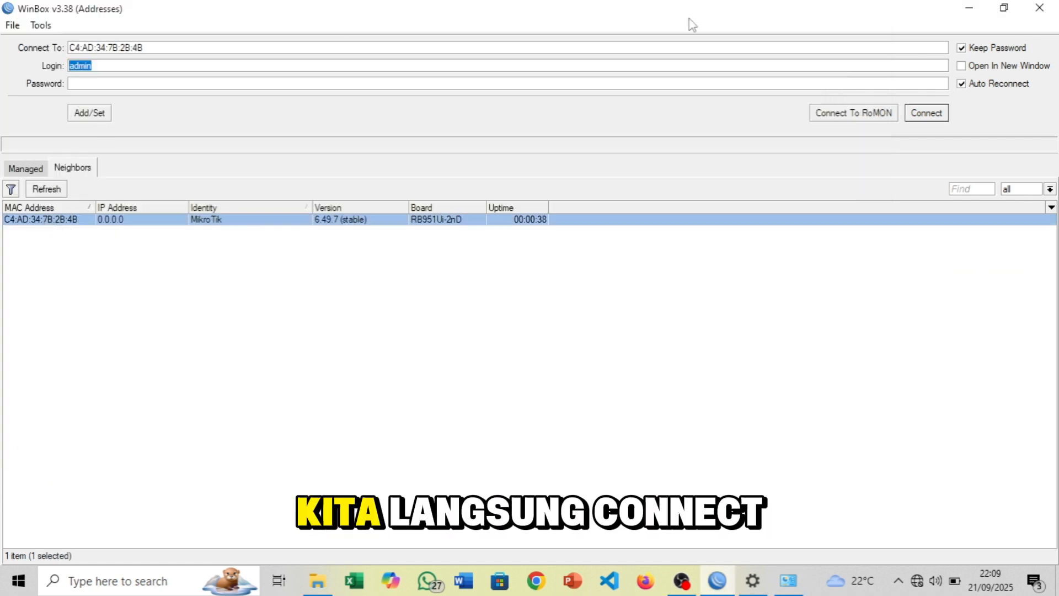
Connect to the reset router and set and confirm a new admin password
click(938, 114)
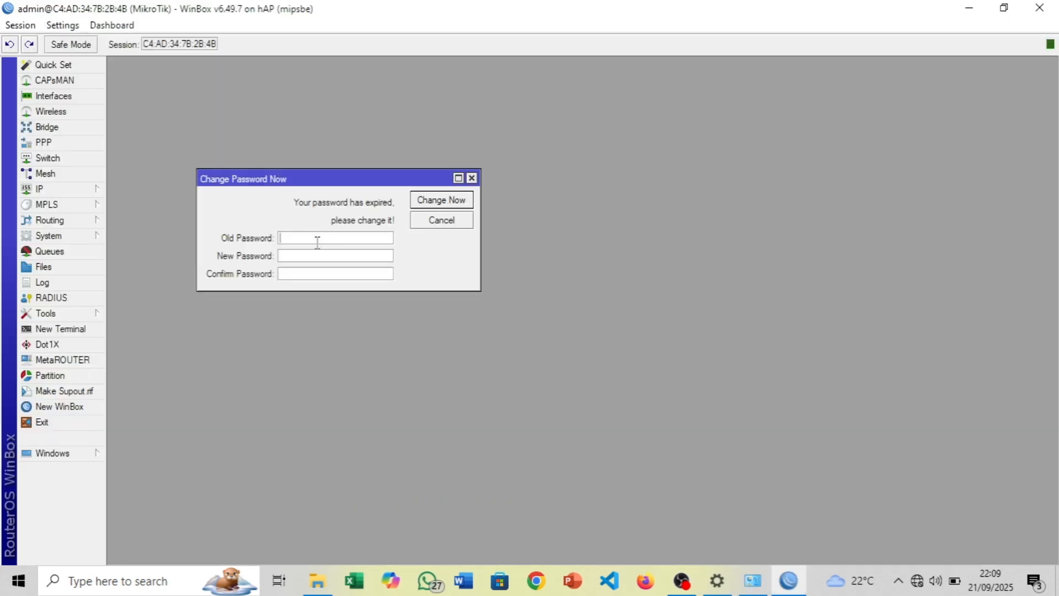
click(281, 260)
text(1)
key(Tab)
text(1)
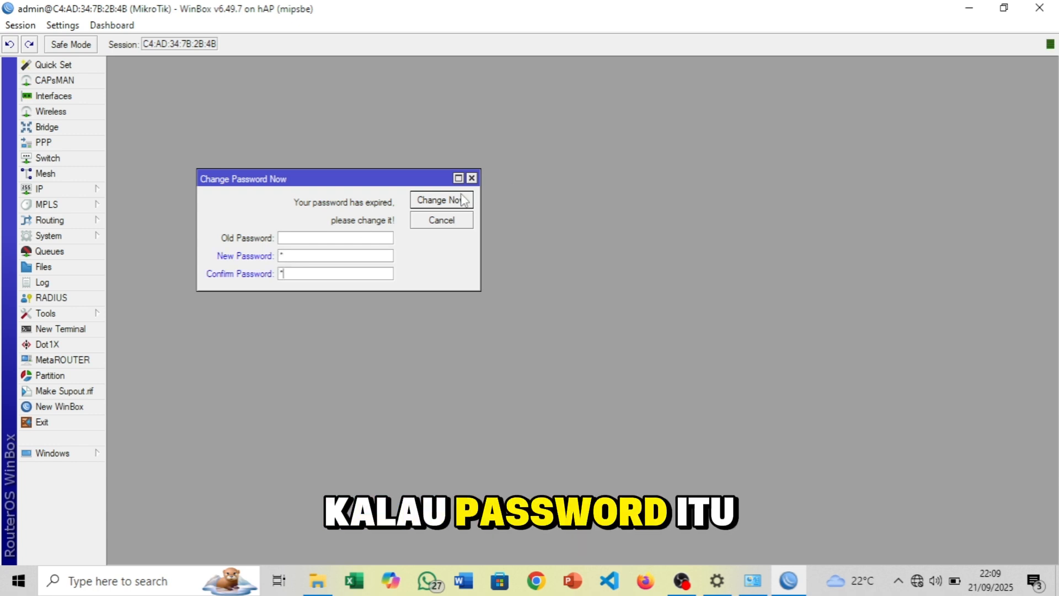
click(442, 198)
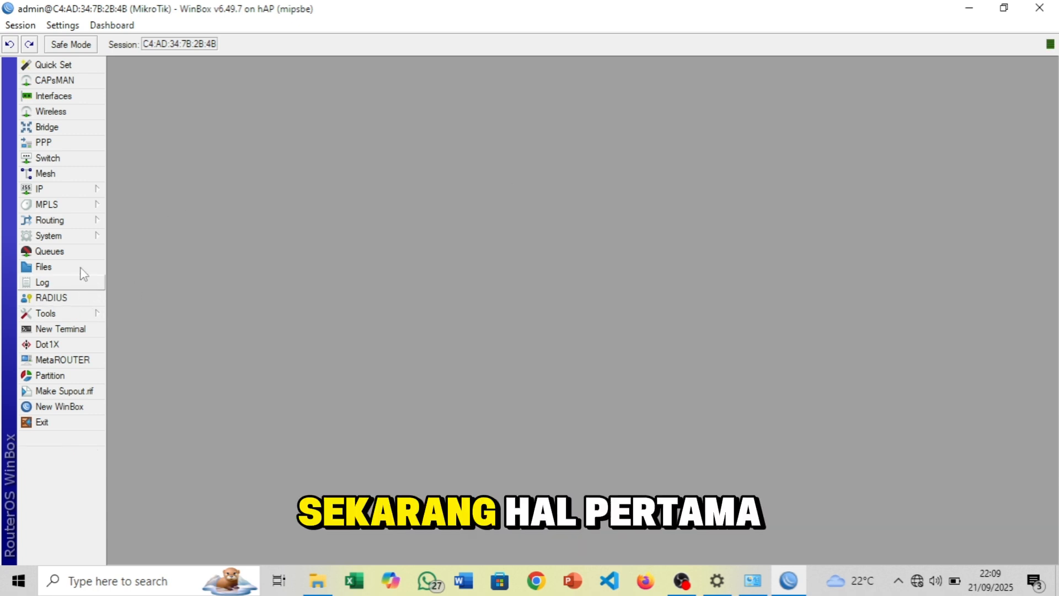
Rename the router identity from MikroTik to 'MikroTik server'
click(78, 238)
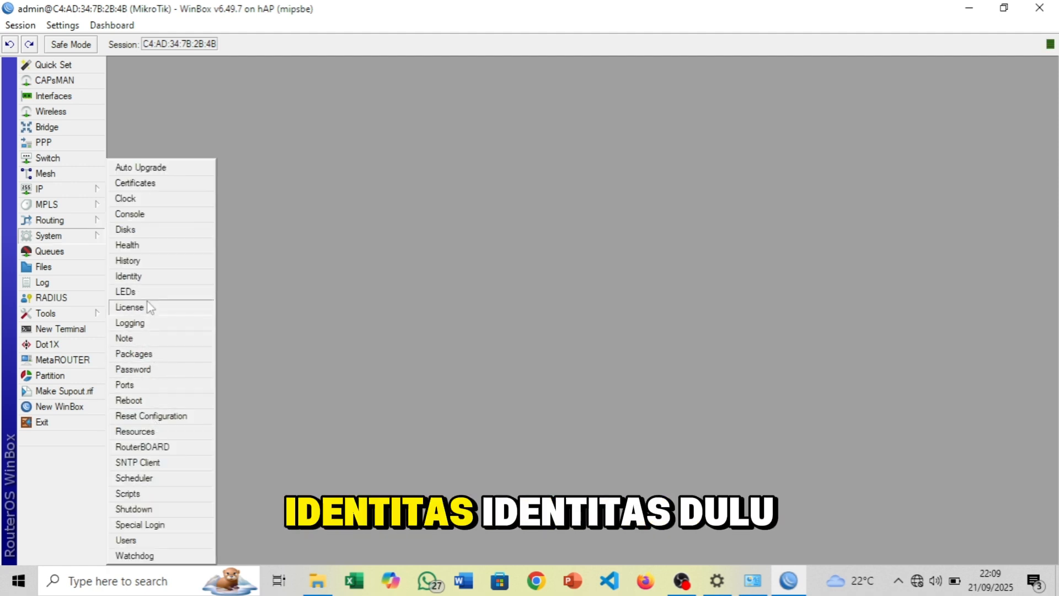
click(145, 278)
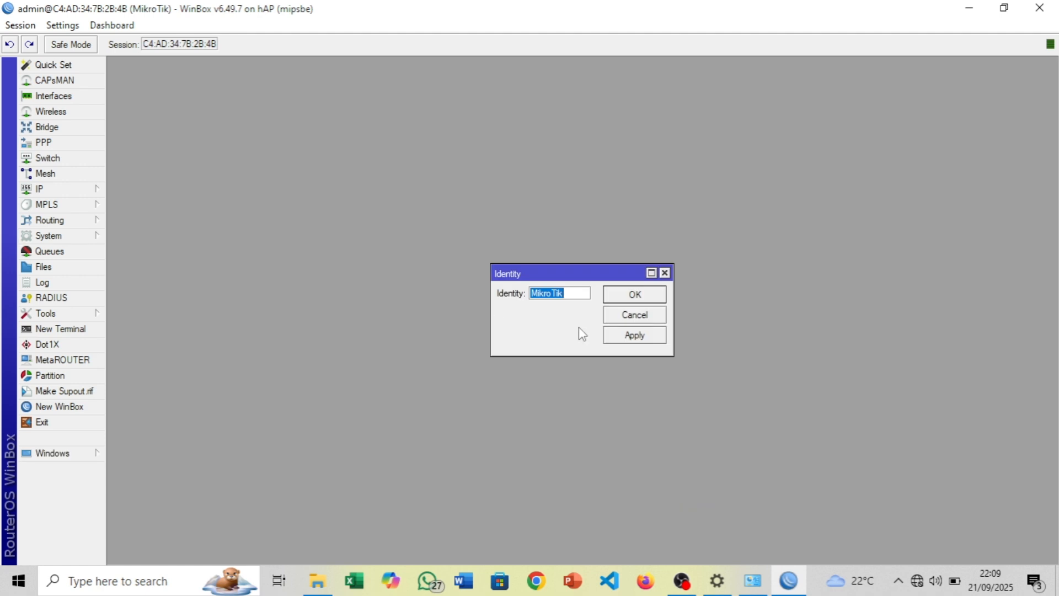
click(579, 292)
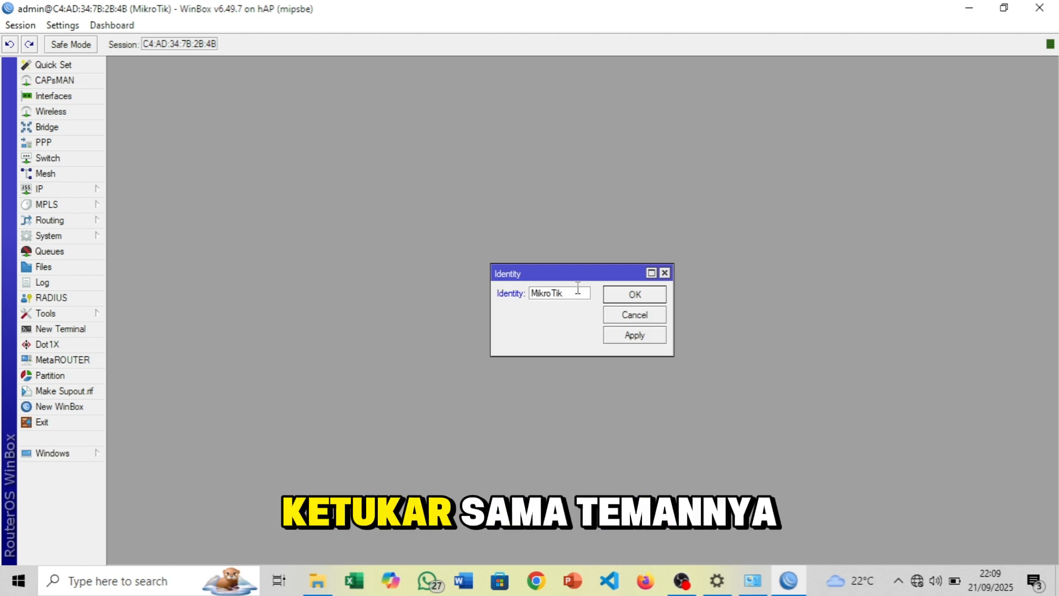
text(server)
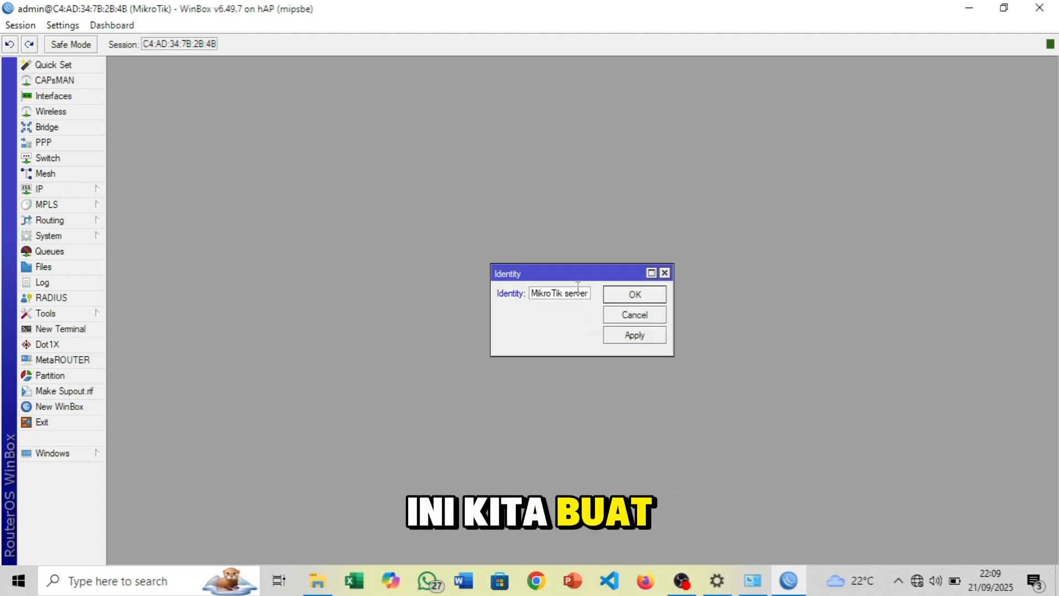
click(623, 298)
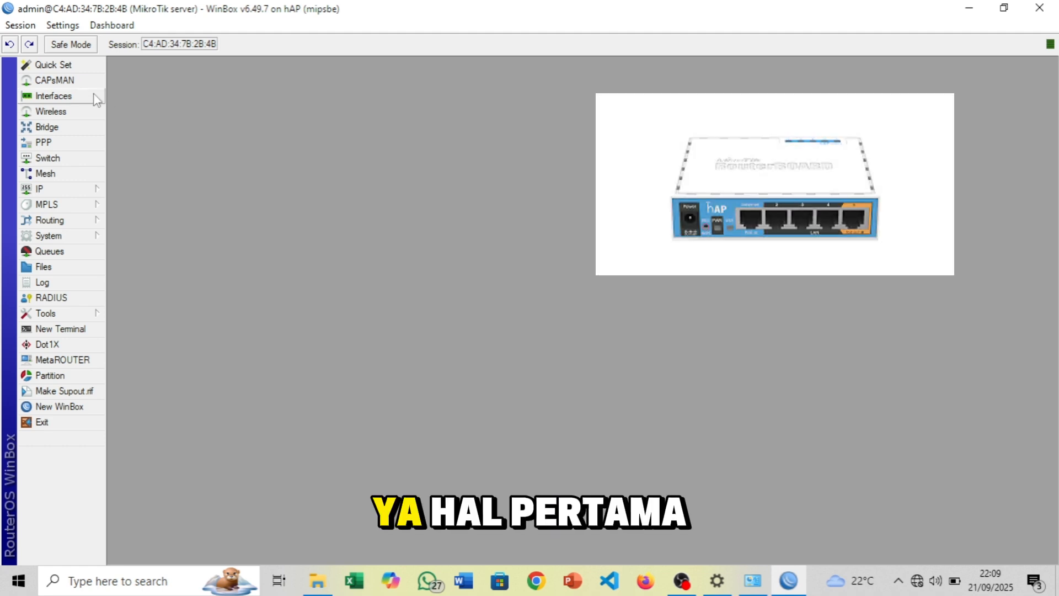
Open the Interface List and select the ether2 and ether1 rows
click(95, 97)
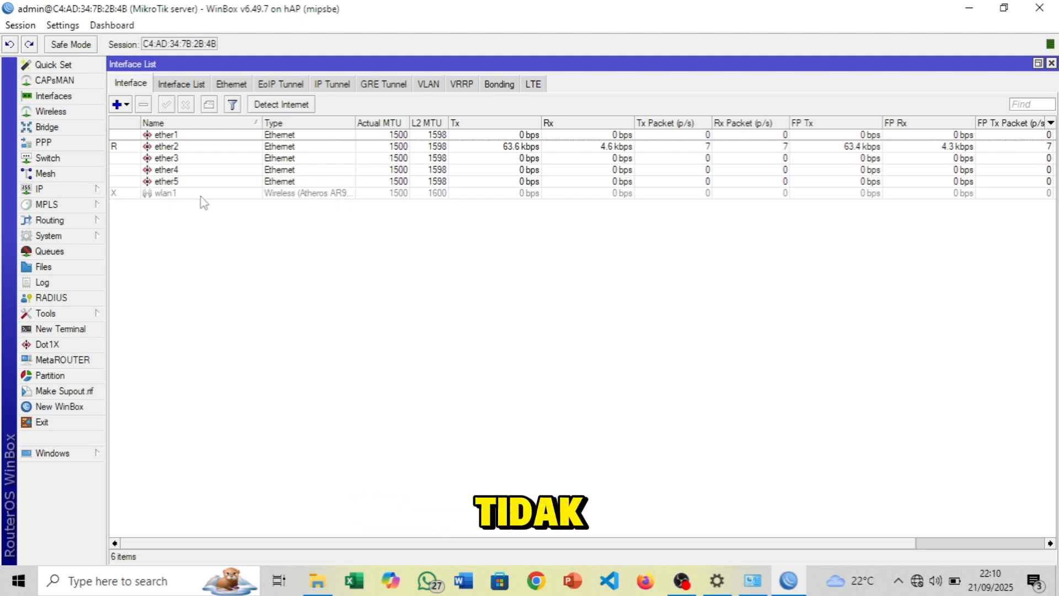
click(122, 147)
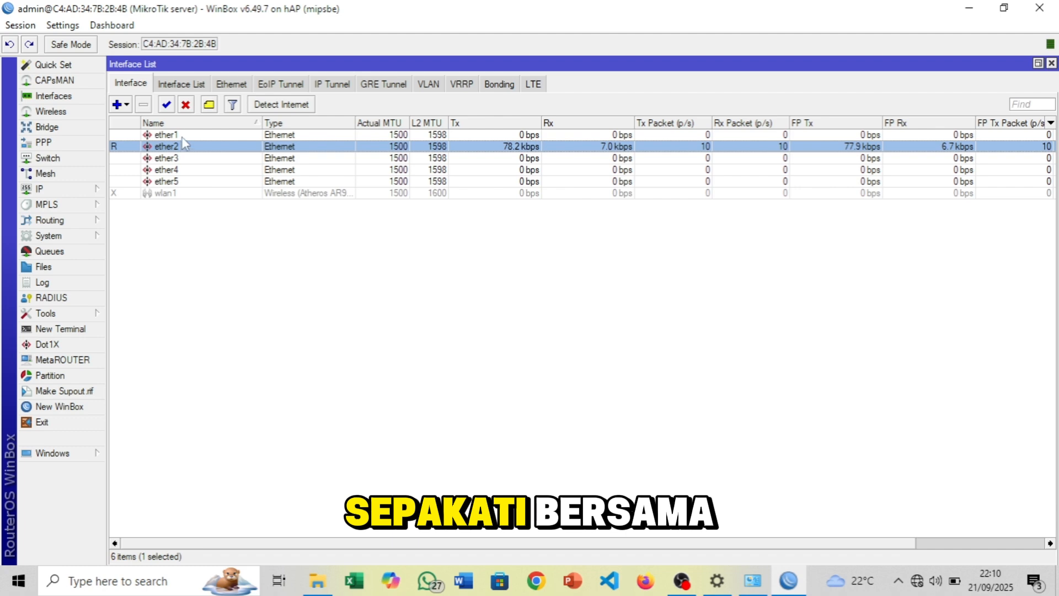
click(184, 136)
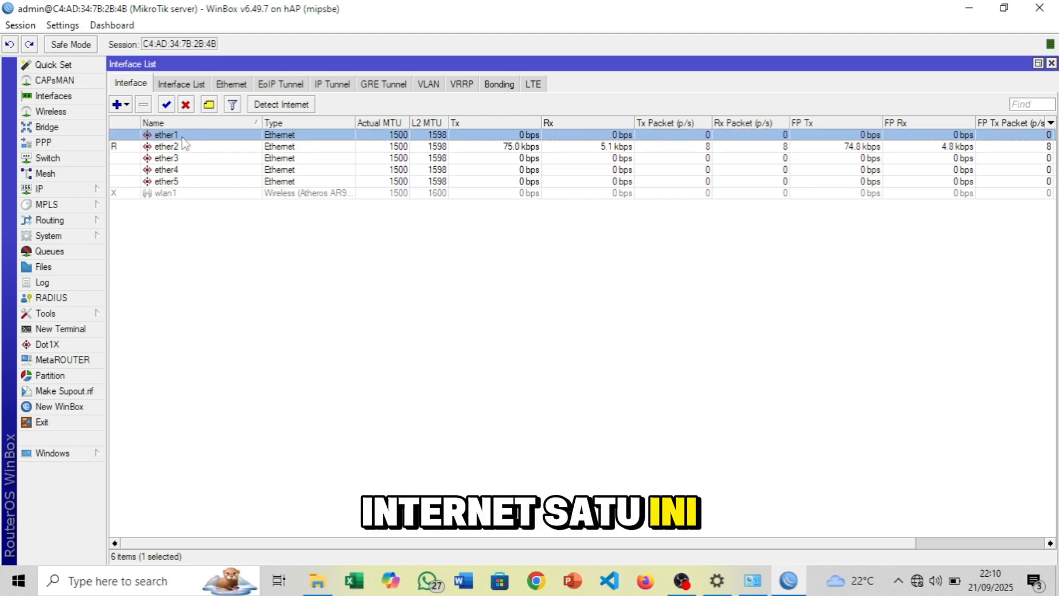
Rename ether1 to 'ether1 internet' and ether2 to 'ether2 local'
double_click(183, 137)
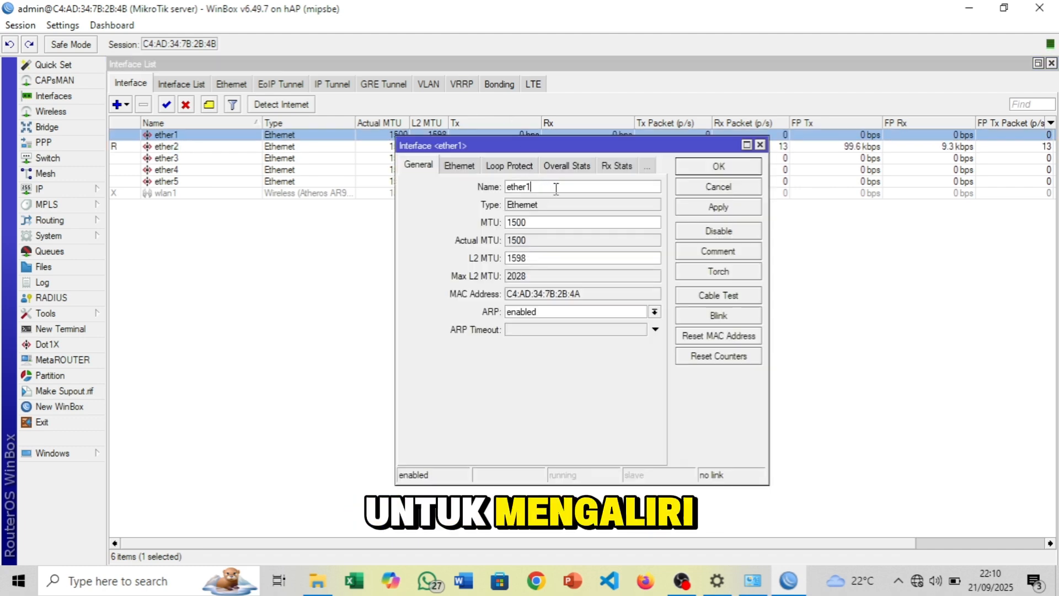
text(internet)
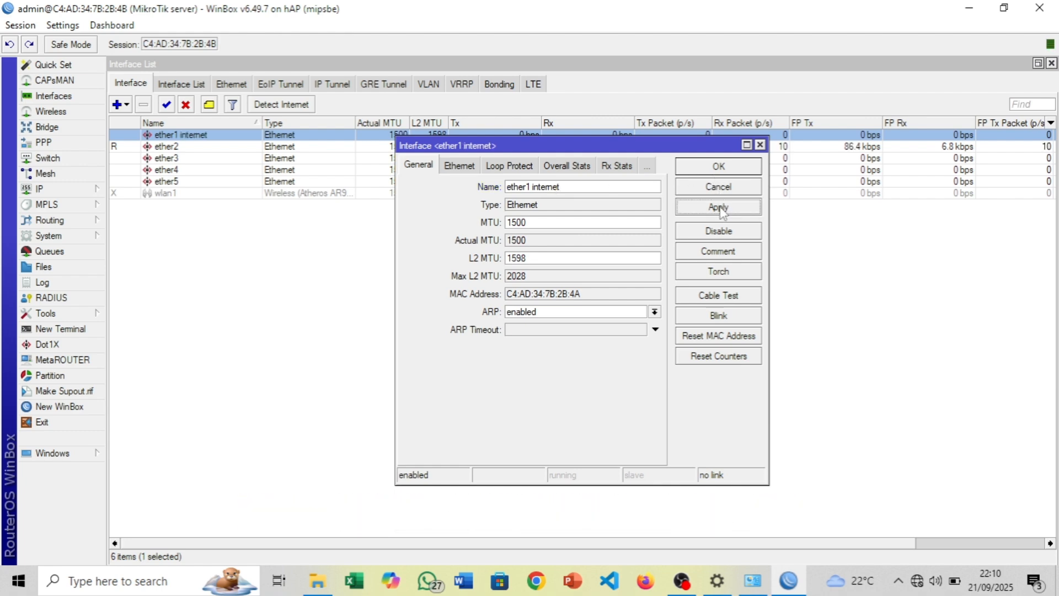
click(719, 166)
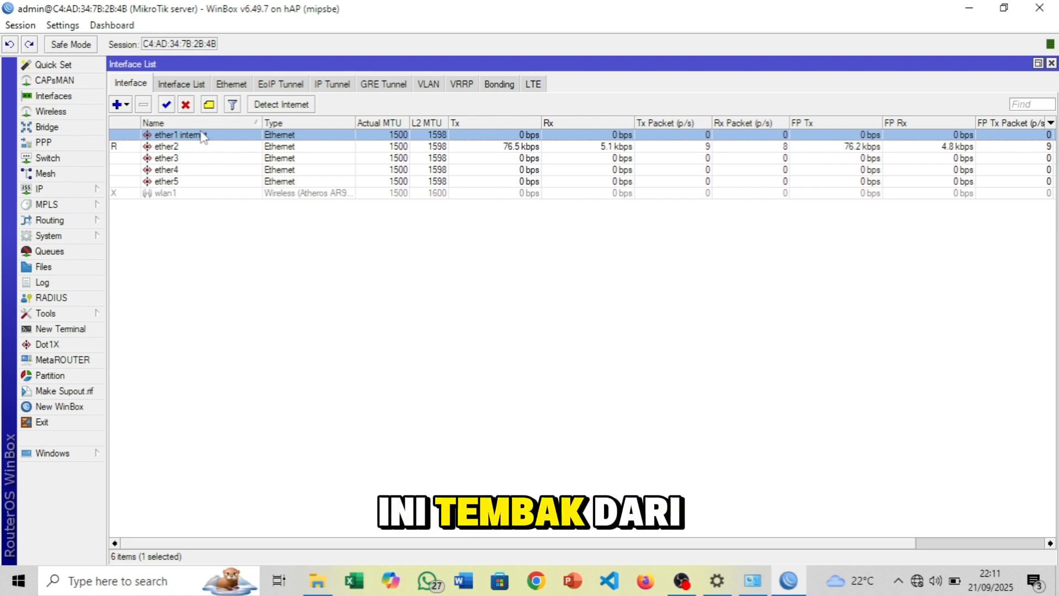
double_click(180, 148)
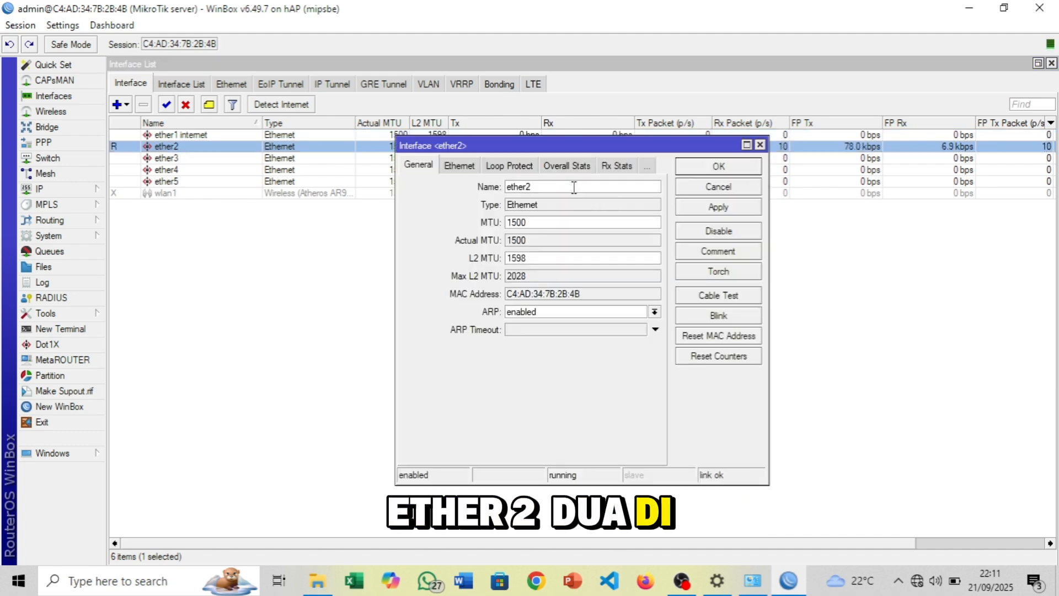
click(574, 186)
text(local)
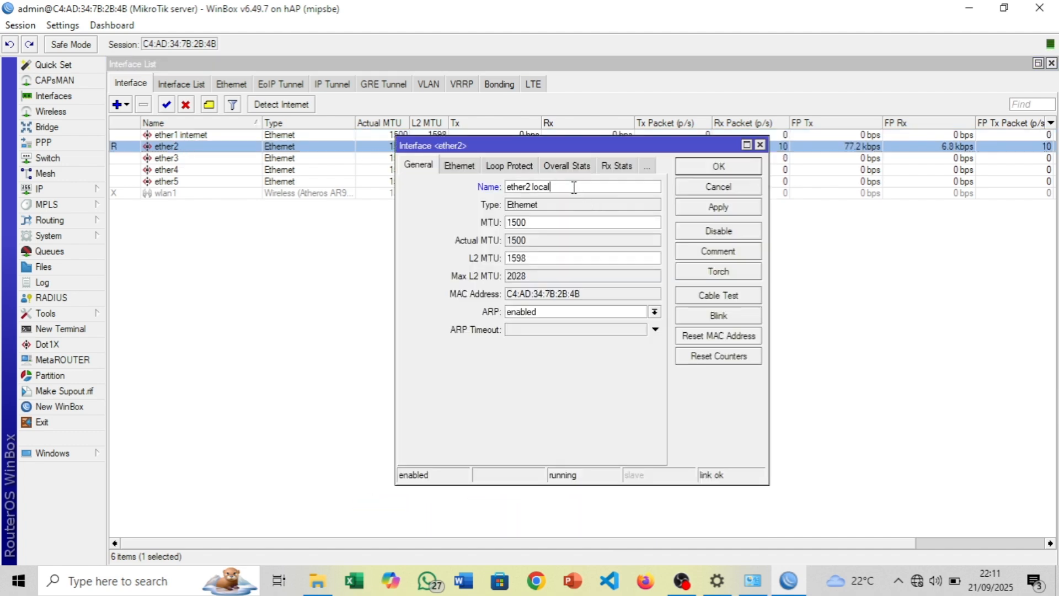
click(729, 206)
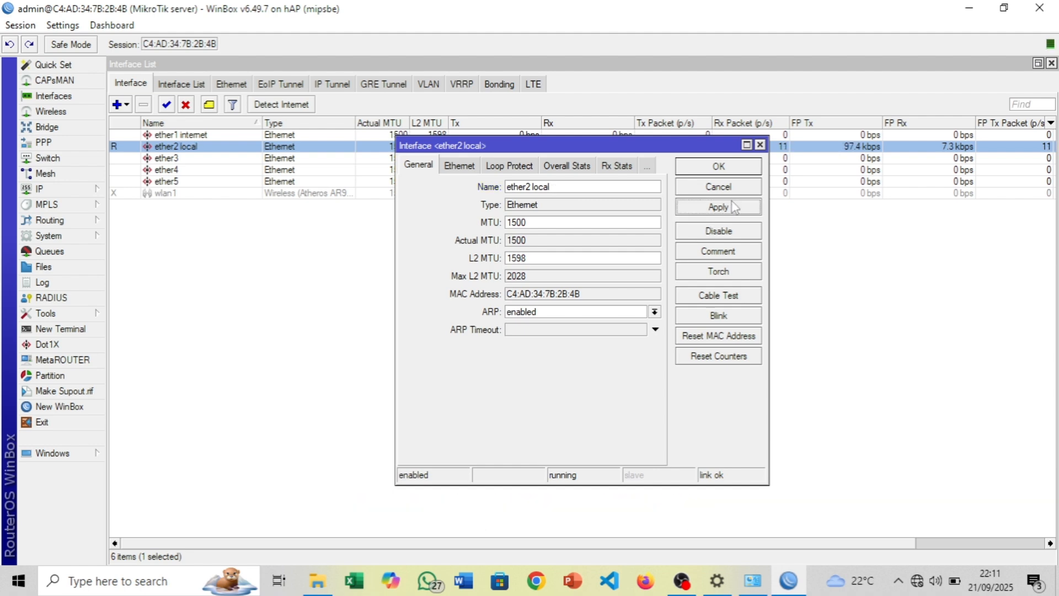
click(719, 166)
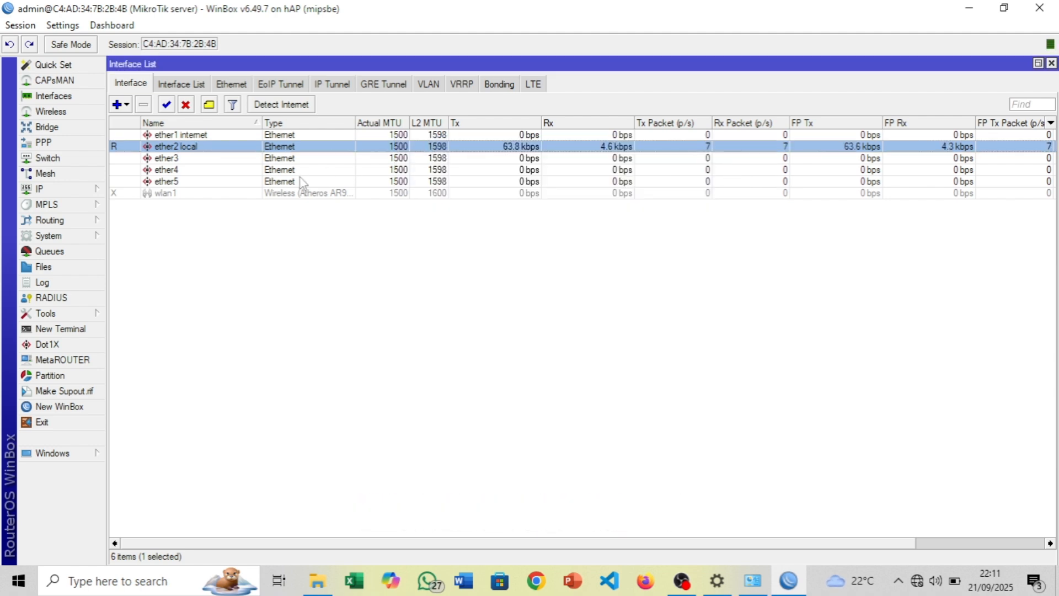
Enable wlan1 and rename it to 'wlan1 wireless'
click(171, 195)
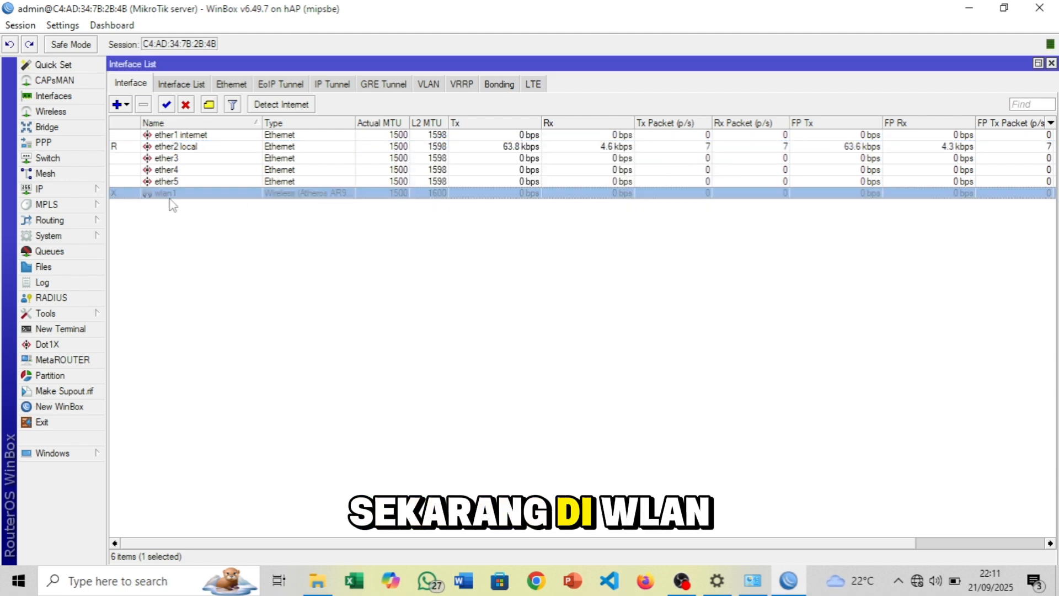
click(166, 105)
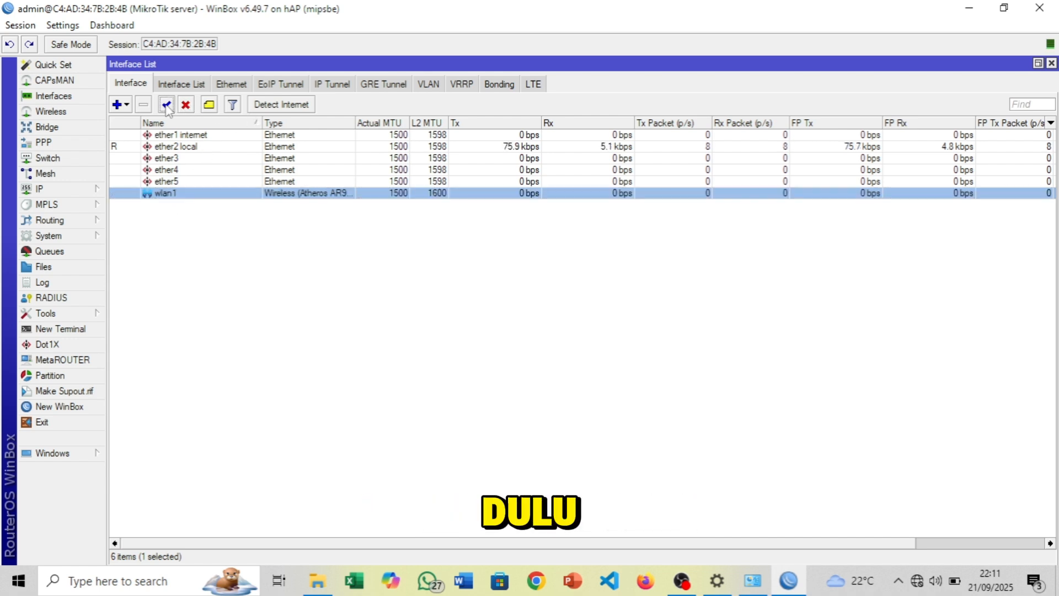
double_click(173, 194)
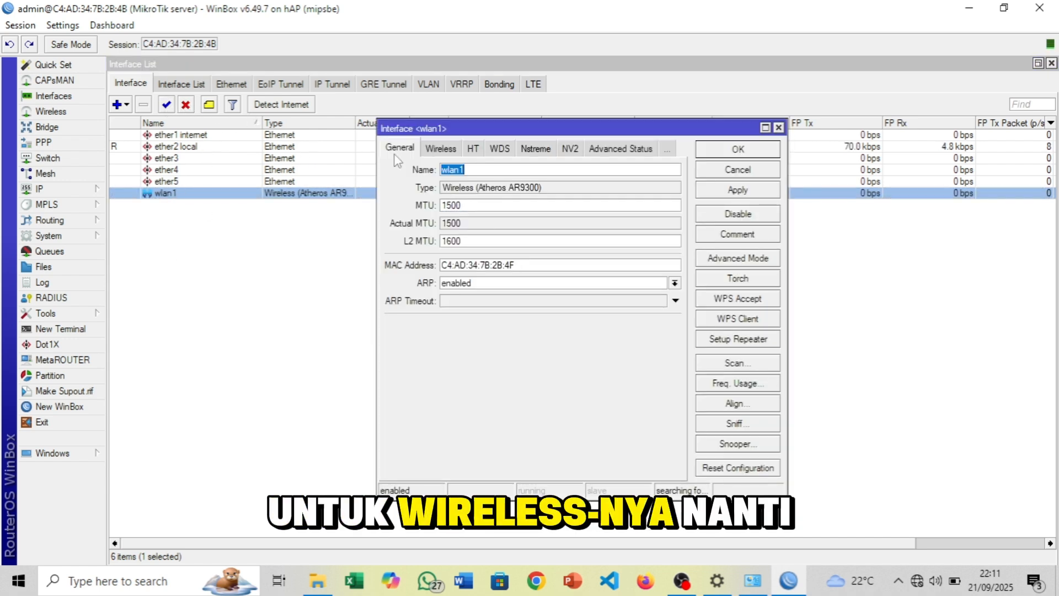
click(479, 168)
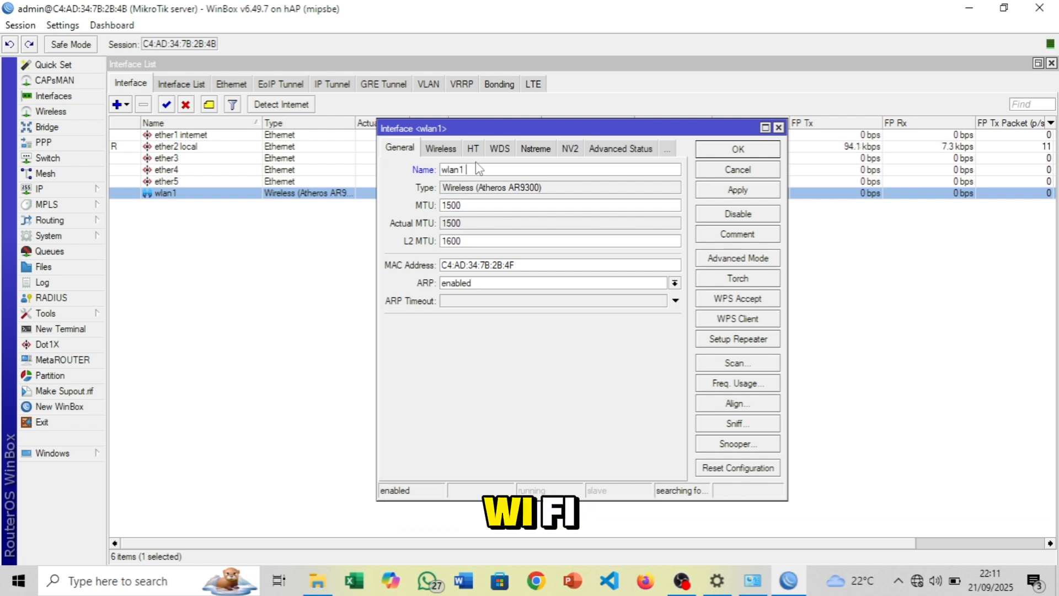
text(wir)
text(e)
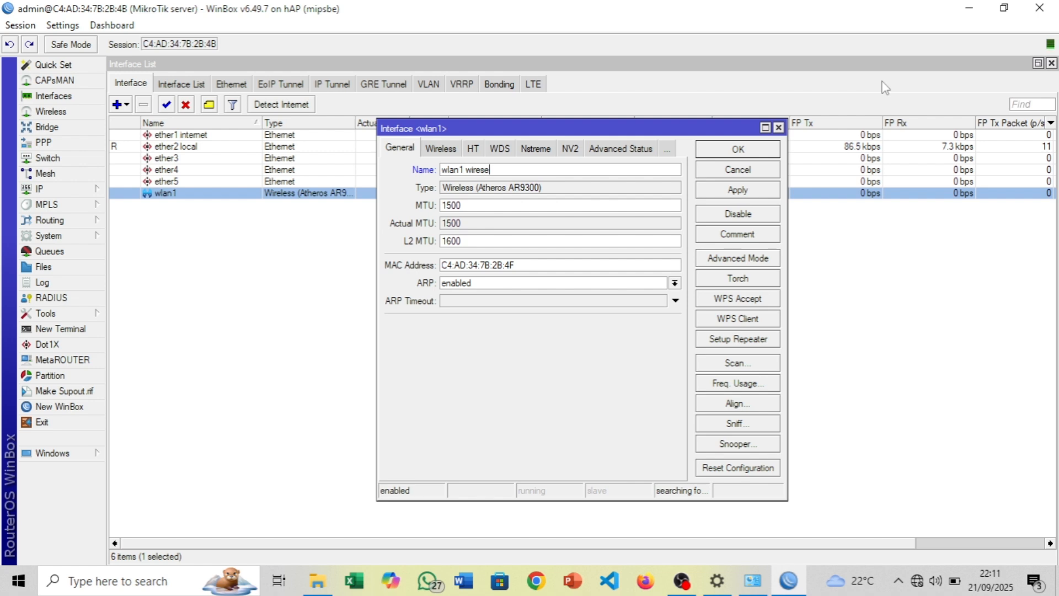
text(slless)
key(Return)
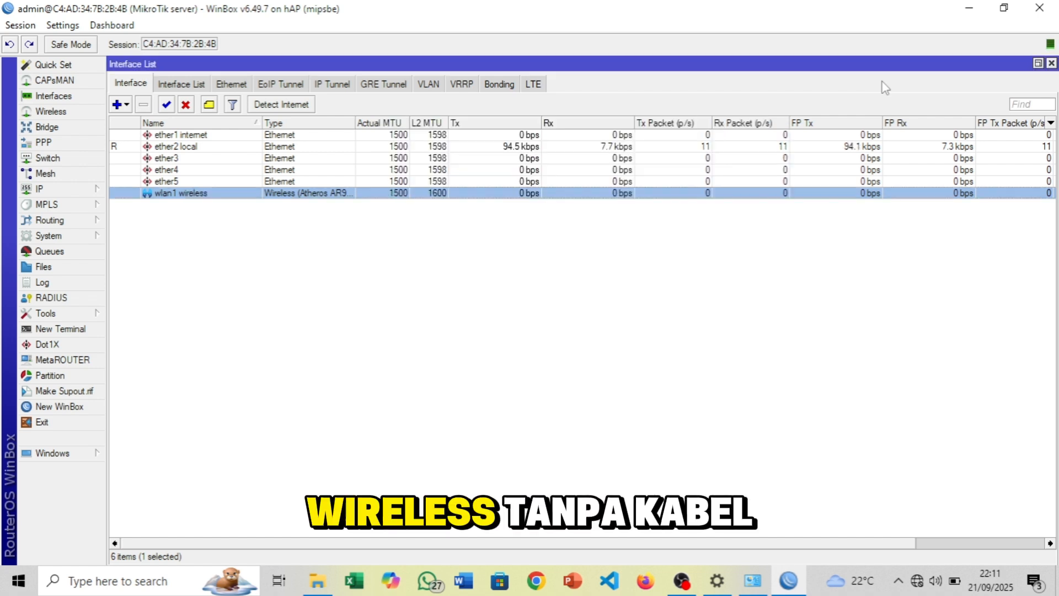
Select the ether5 and ether3 rows, then close the Interface List
click(706, 181)
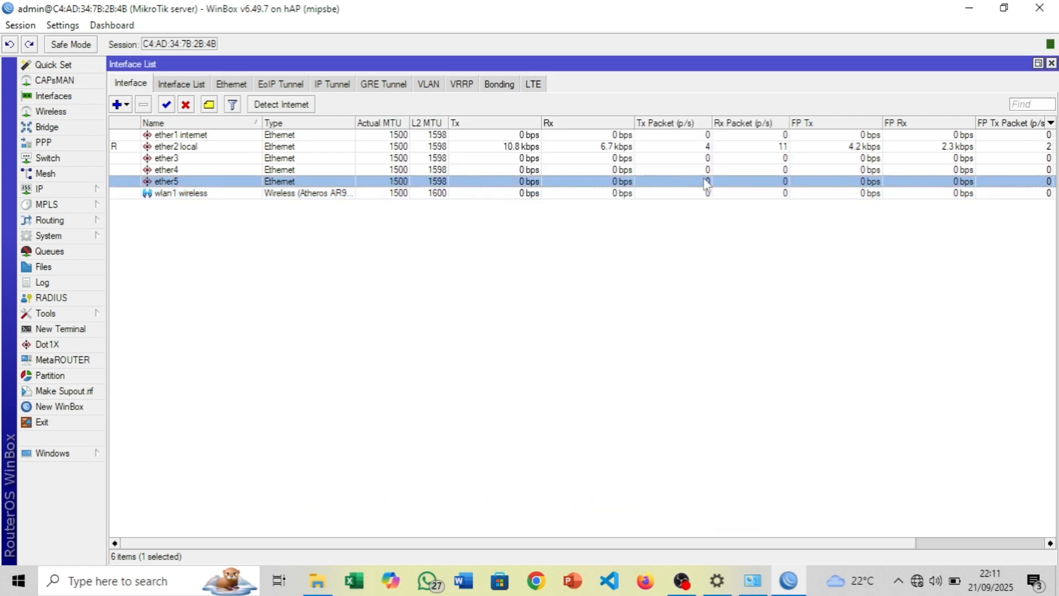
click(195, 160)
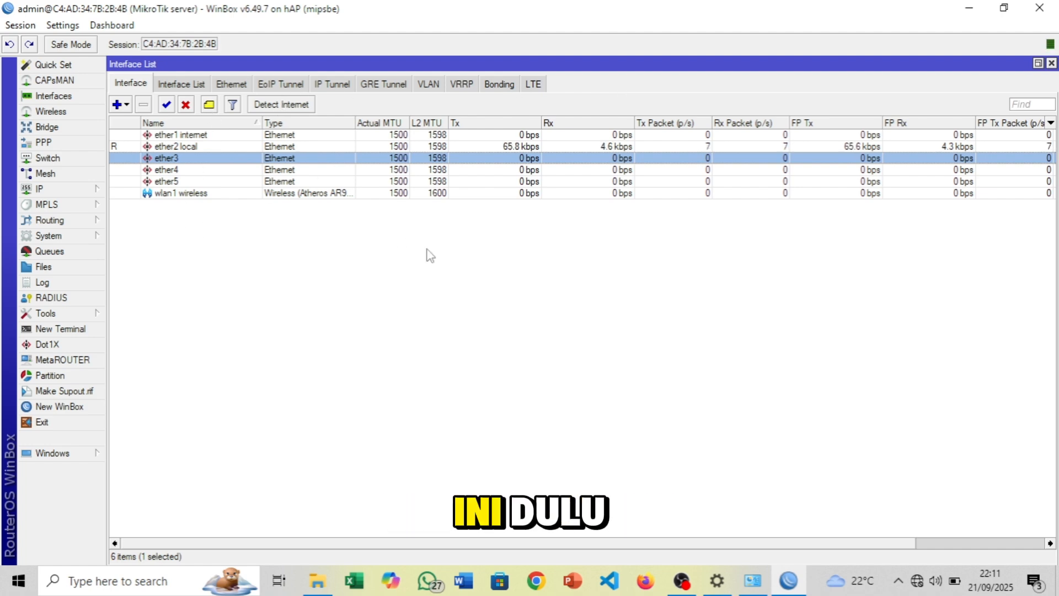
click(1051, 63)
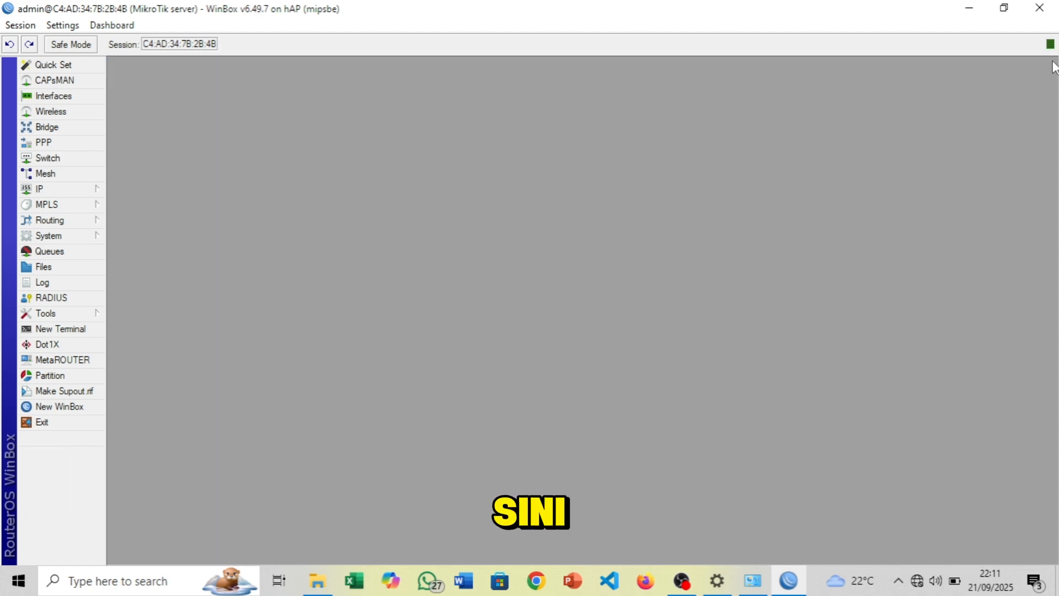
Log in to a new Terminal as admin and run ping 8.8.8.8, getting 'no route to host'
click(54, 334)
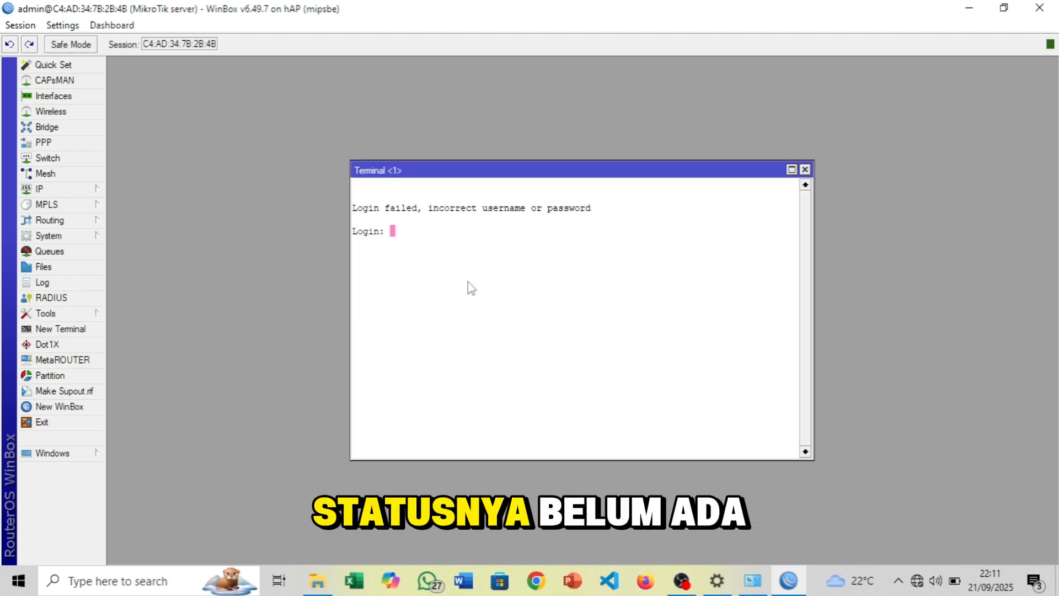
text(admin)
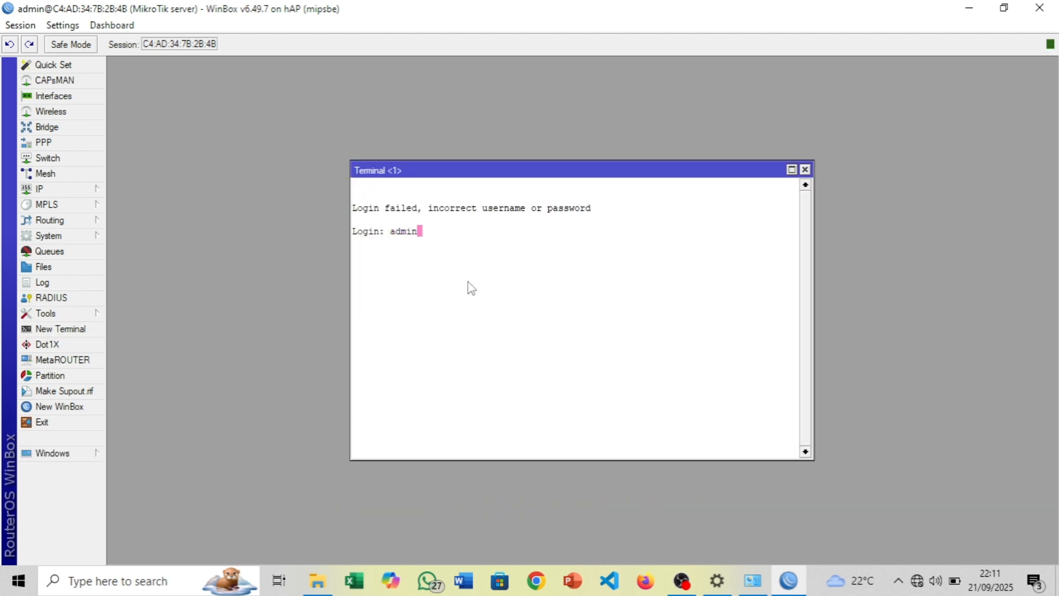
key(Return)
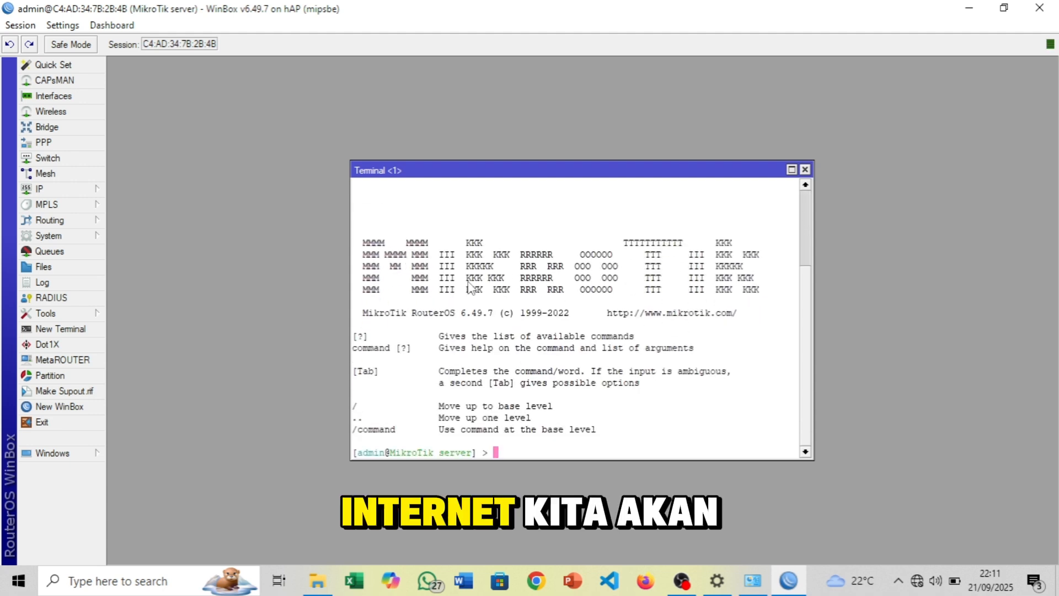
text(ping 8.8)
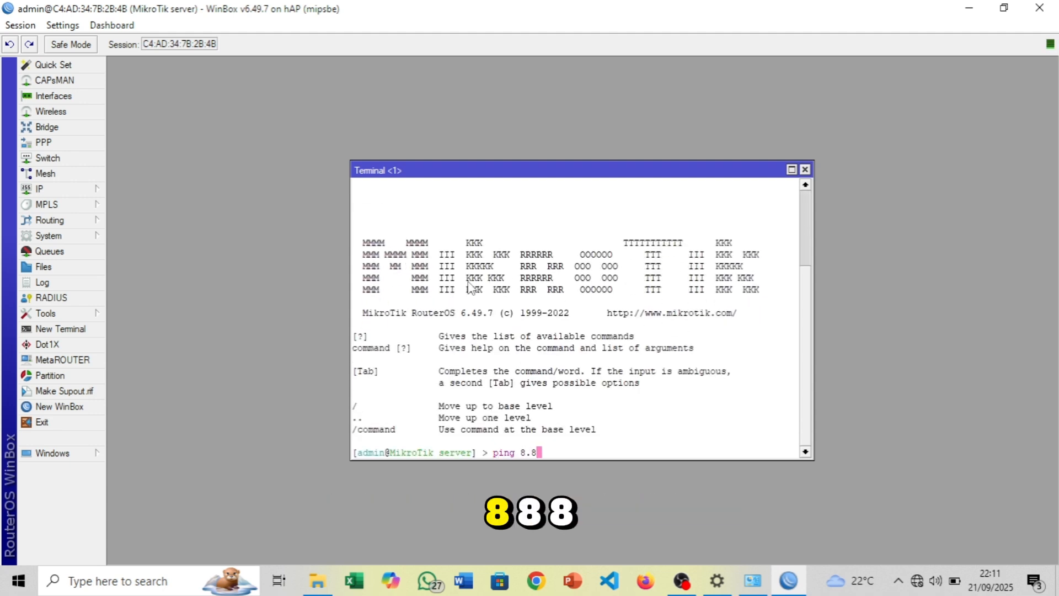
text(.8.8)
key(Return)
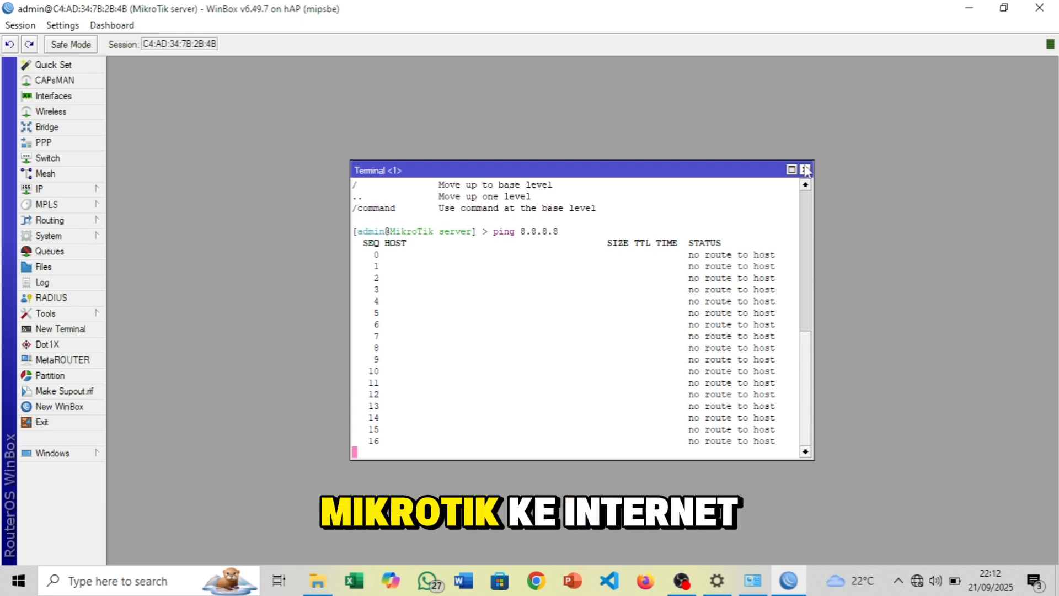
click(805, 169)
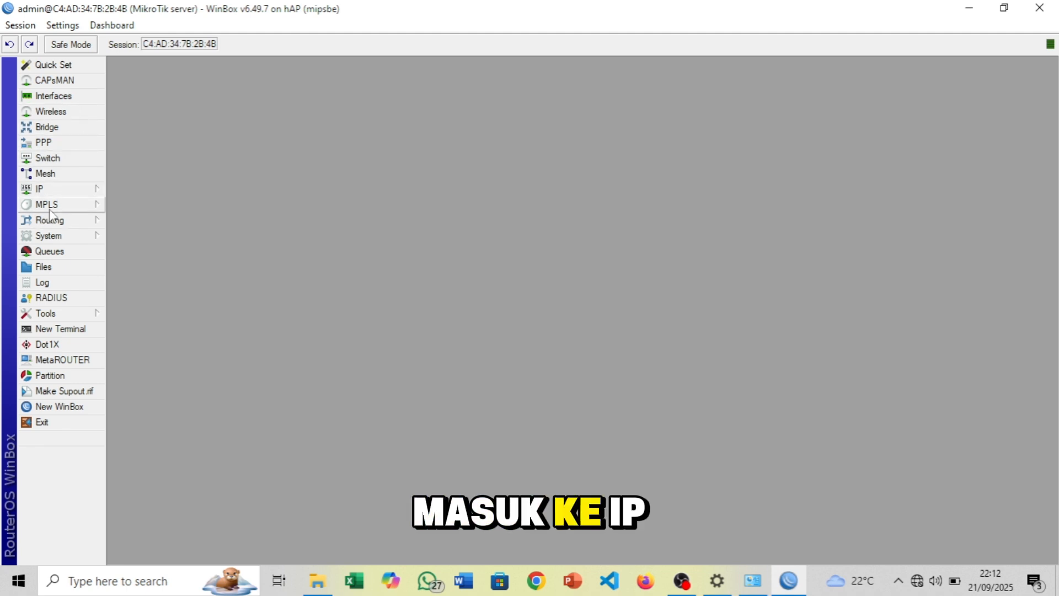
Open IP > DHCP Client, which shows an empty list with 0 items
click(59, 192)
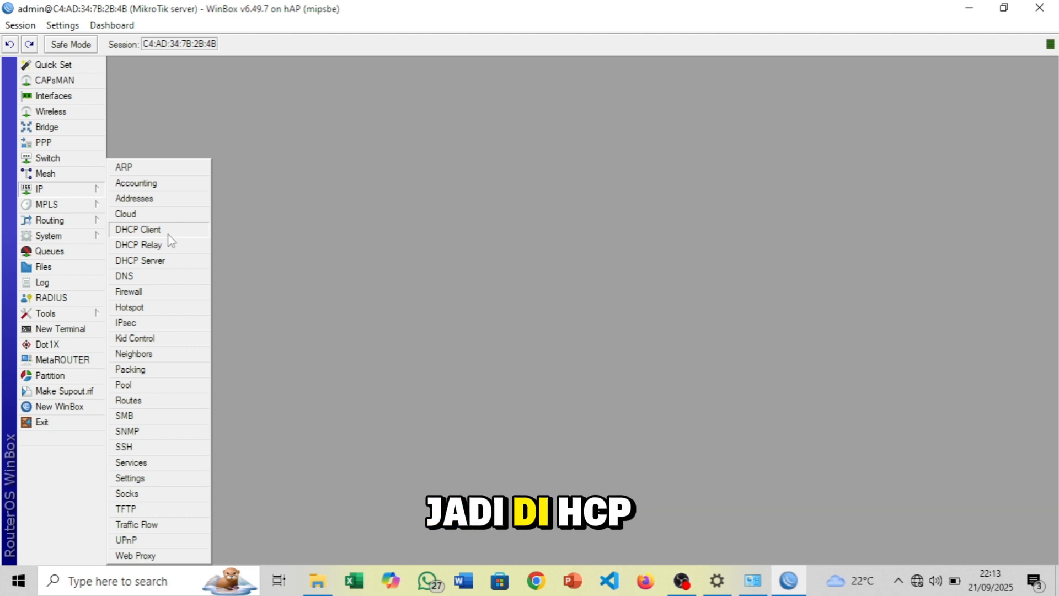
click(168, 234)
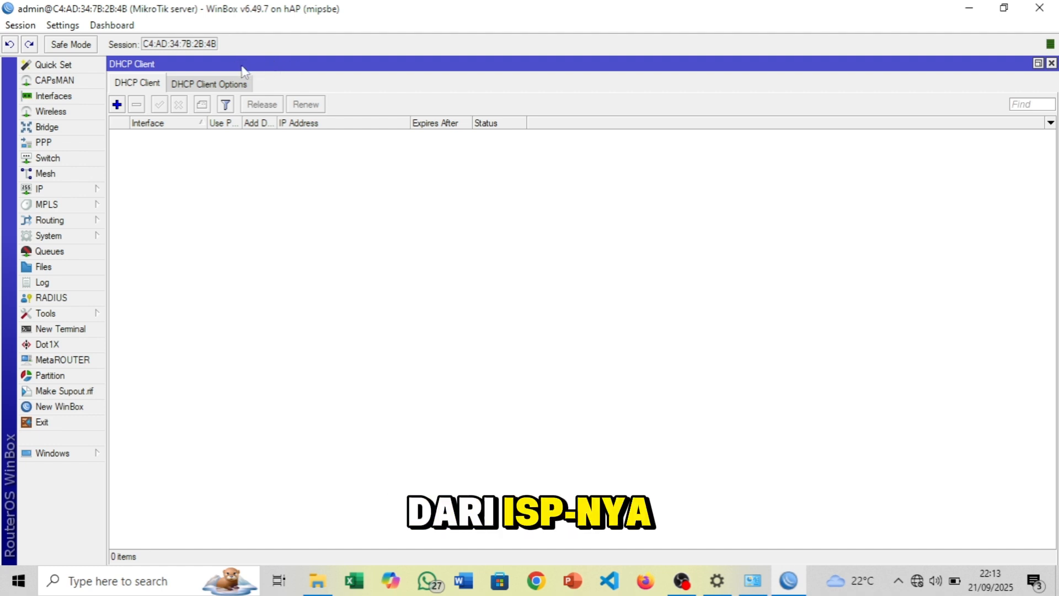
Add a DHCP client on ether1 internet, which binds 192.168.1.192/24
click(118, 105)
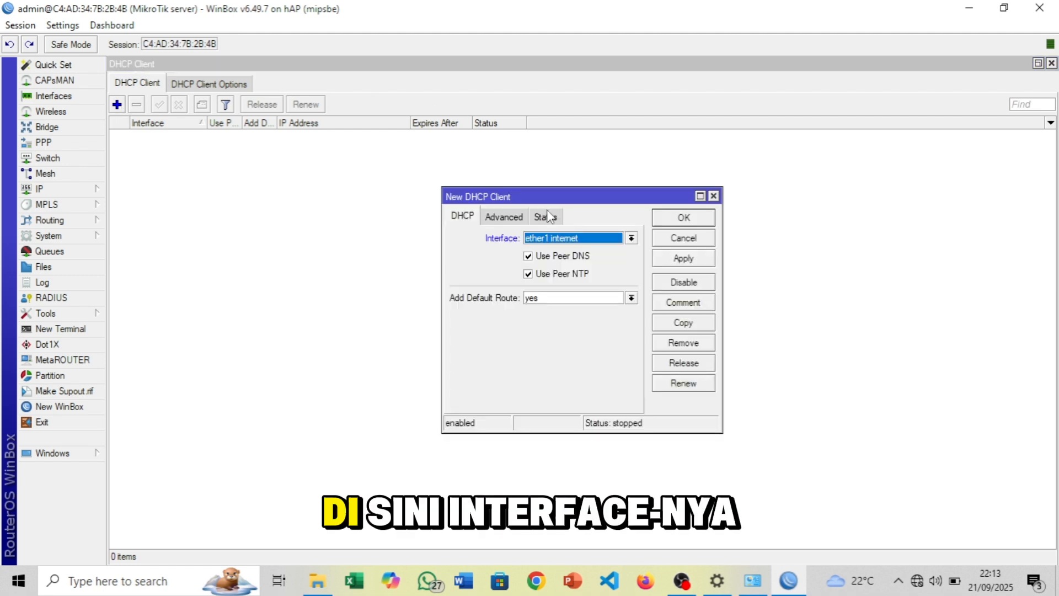
click(571, 242)
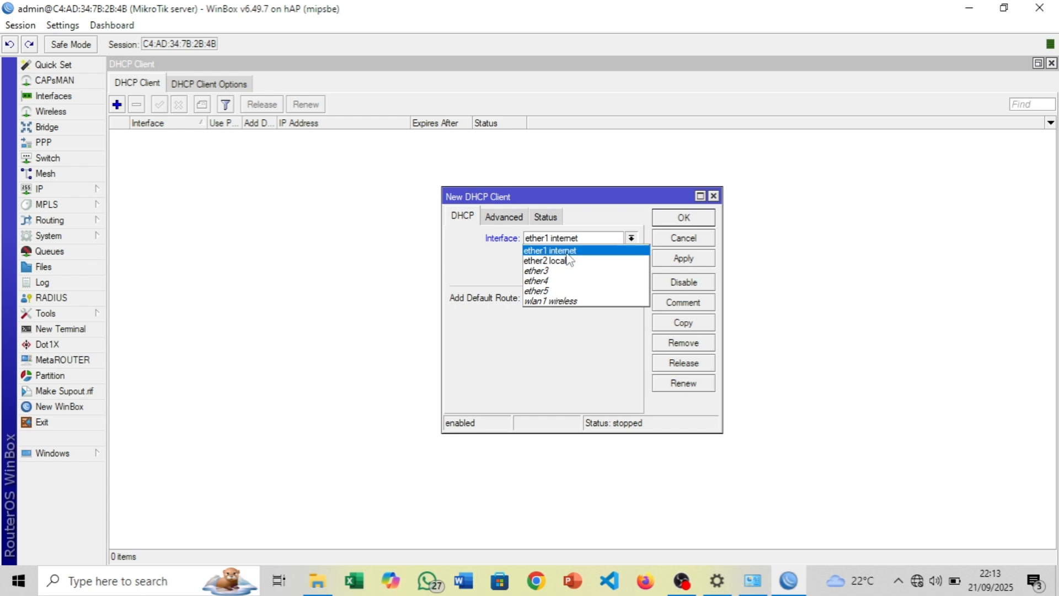
click(557, 251)
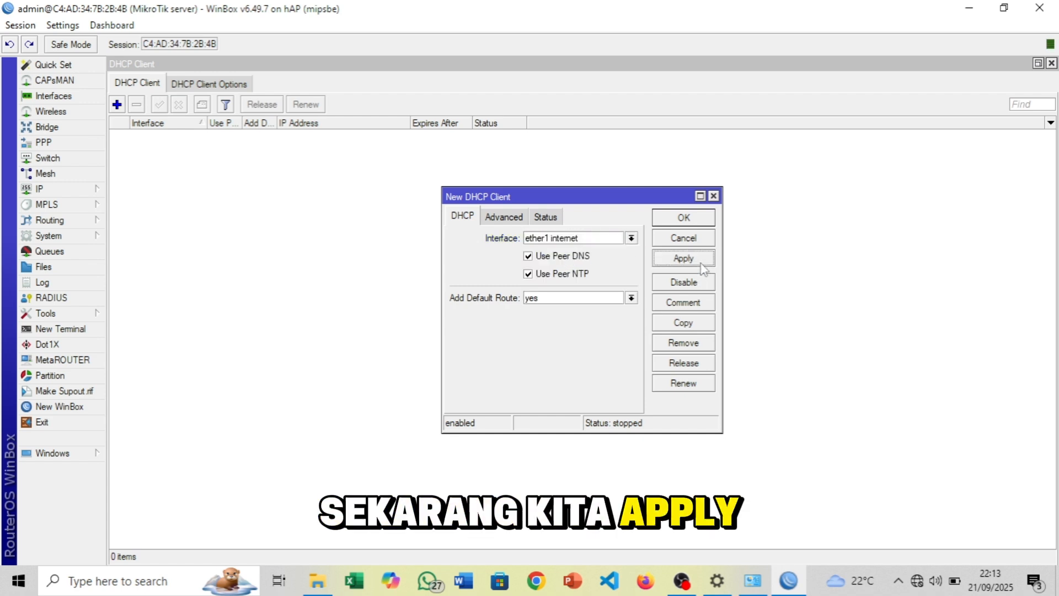
click(683, 258)
click(684, 217)
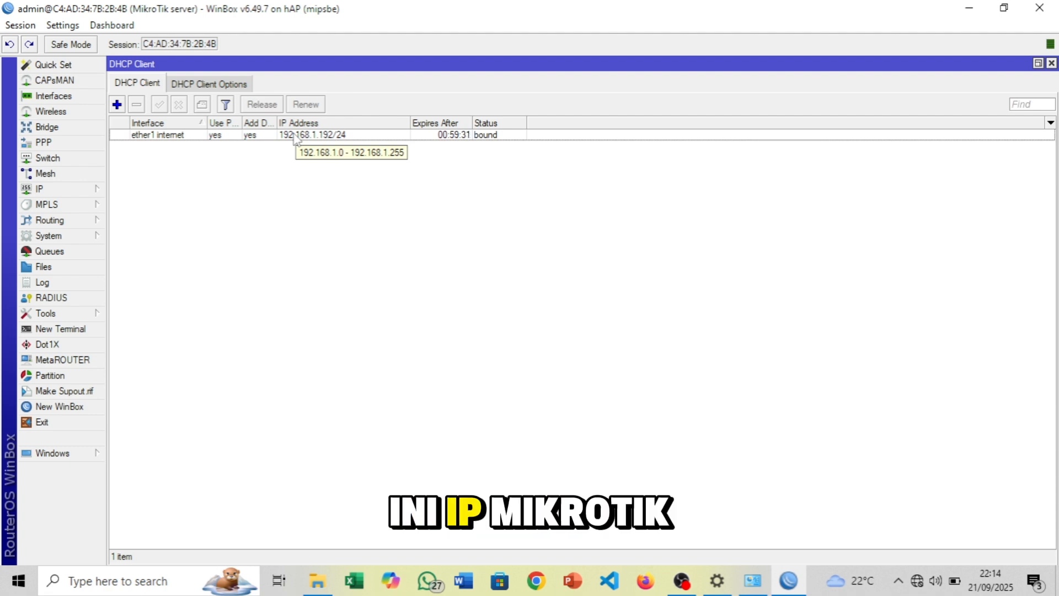
Ping 8.8.8.8 from a router terminal and confirm replies of about 37–47 ms
click(1050, 64)
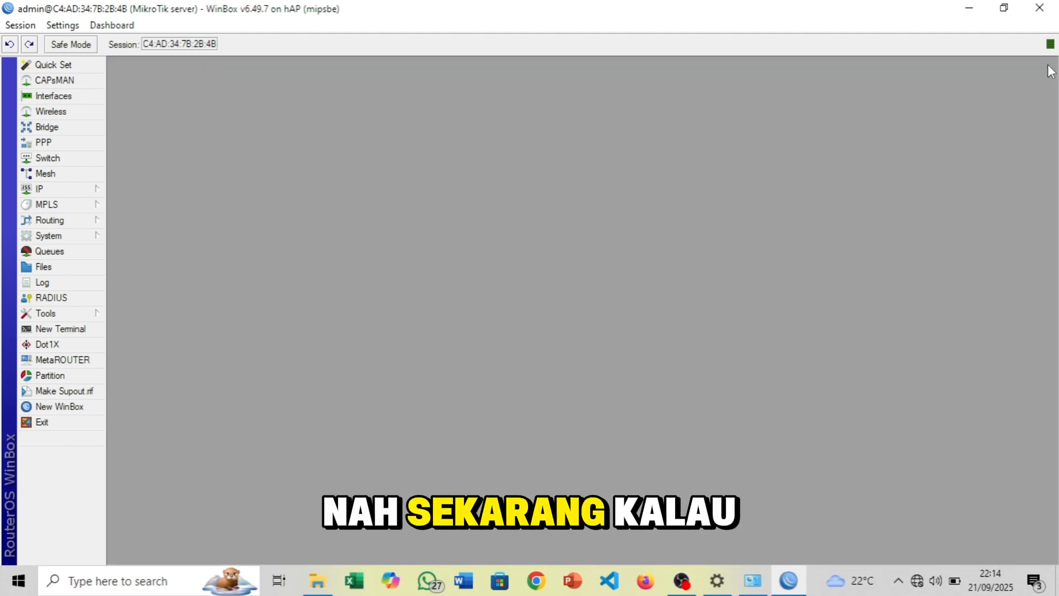
click(84, 330)
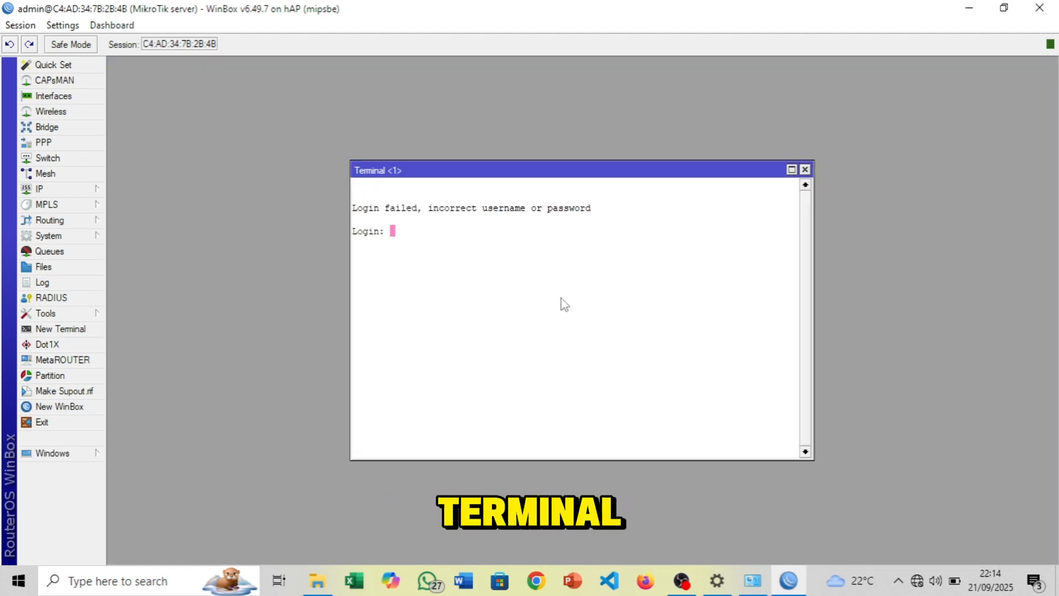
key(Return)
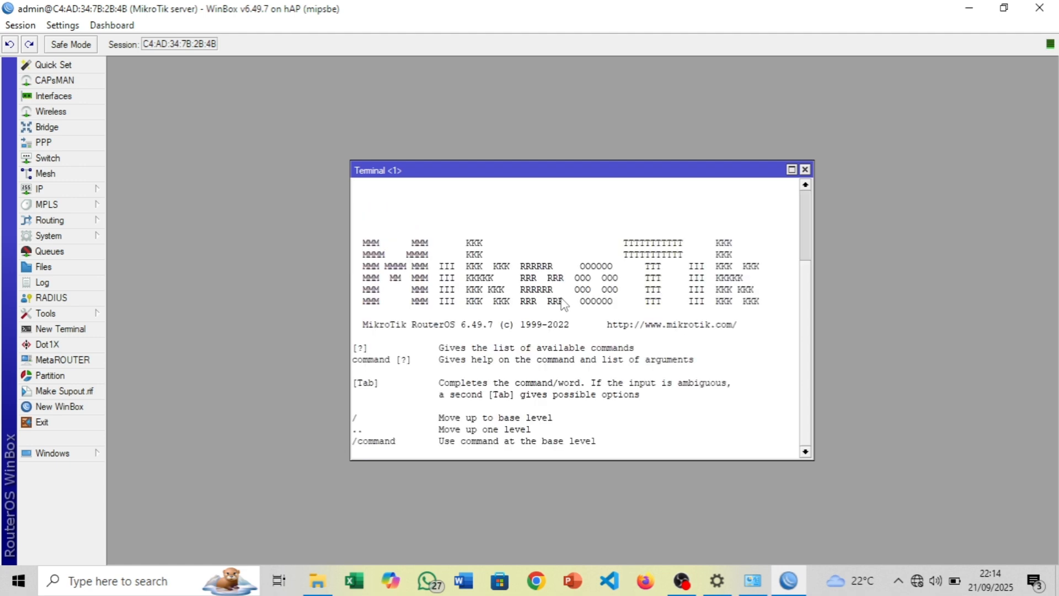
text(ping)
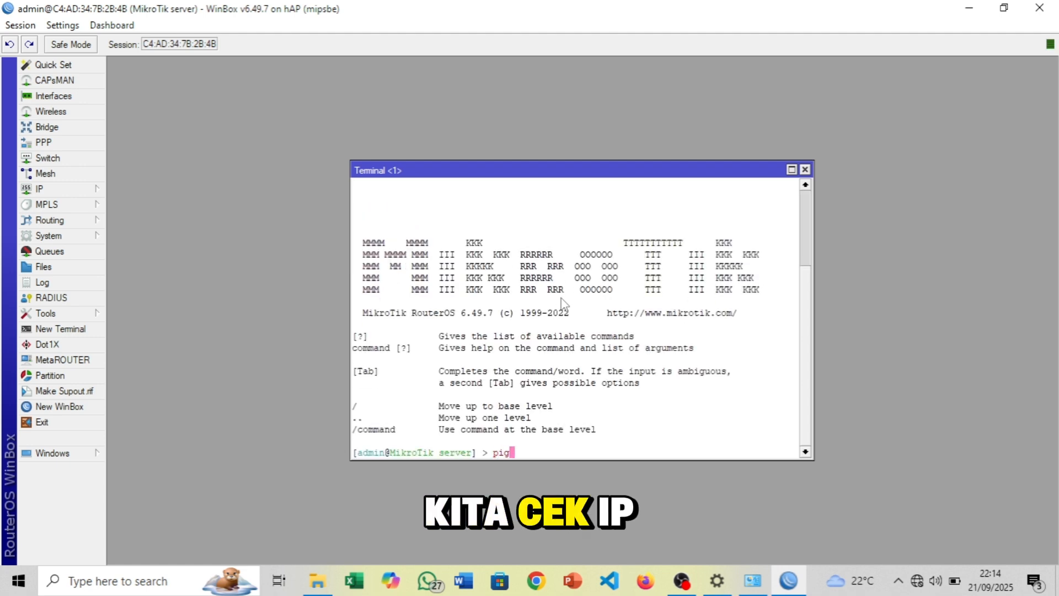
text(.8.8.8.8)
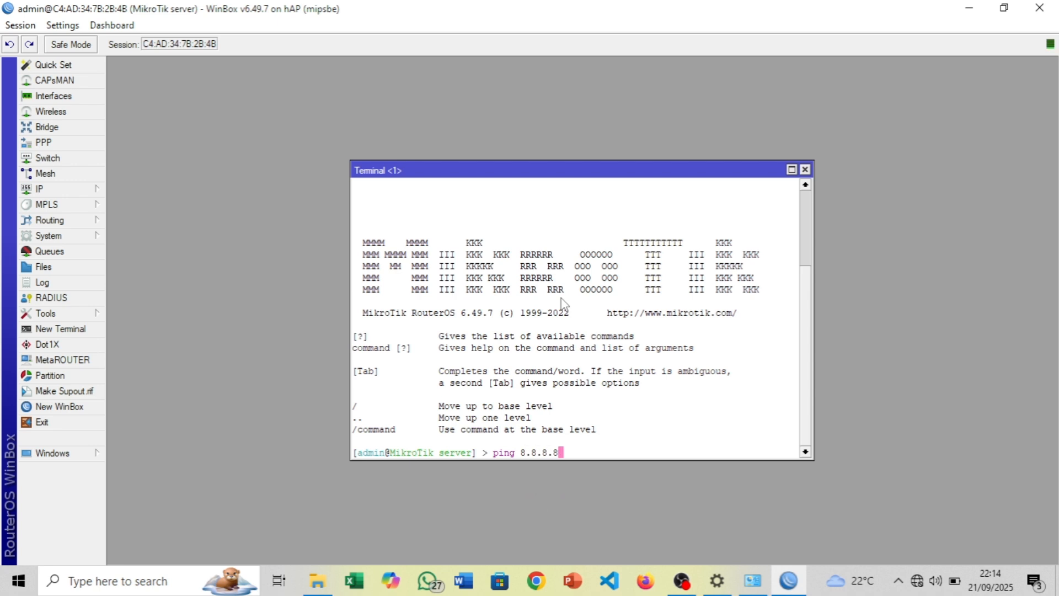
key(Return)
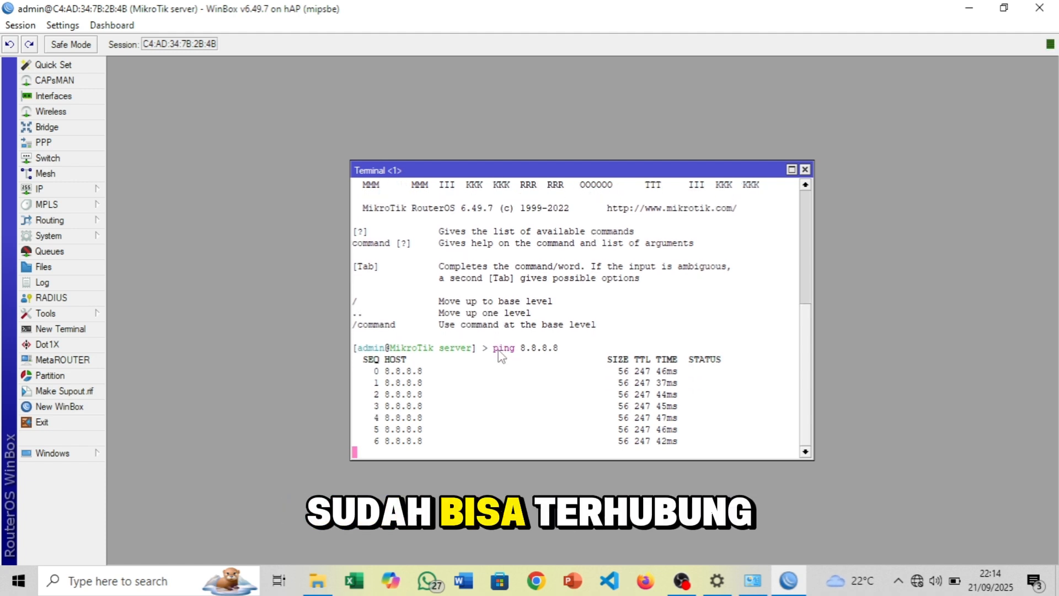
click(804, 169)
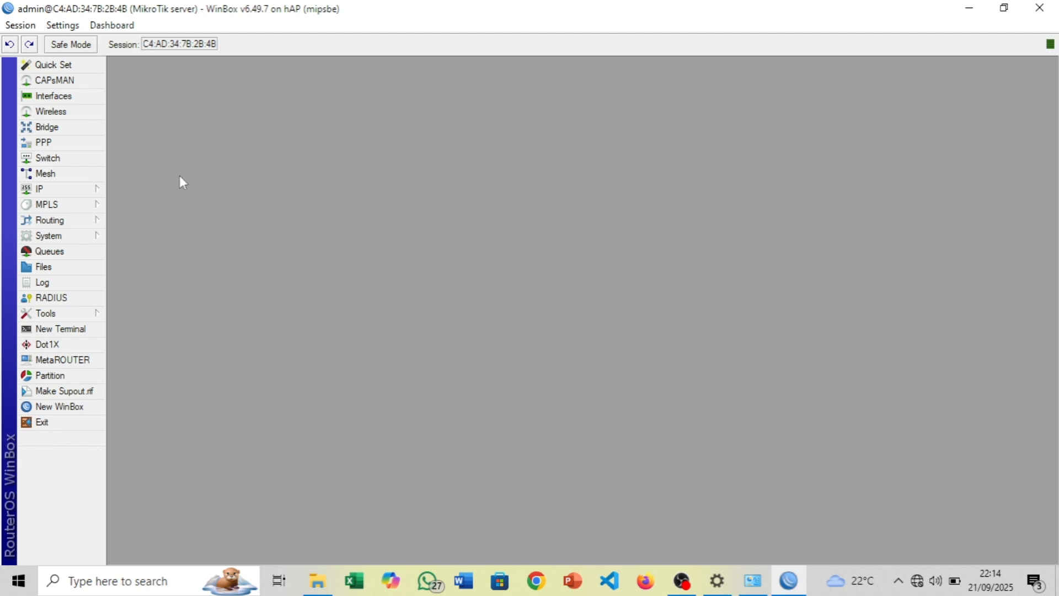
Inspect the dynamic 192.168.1.192/24 address on ether1 internet in the IP address list
click(49, 188)
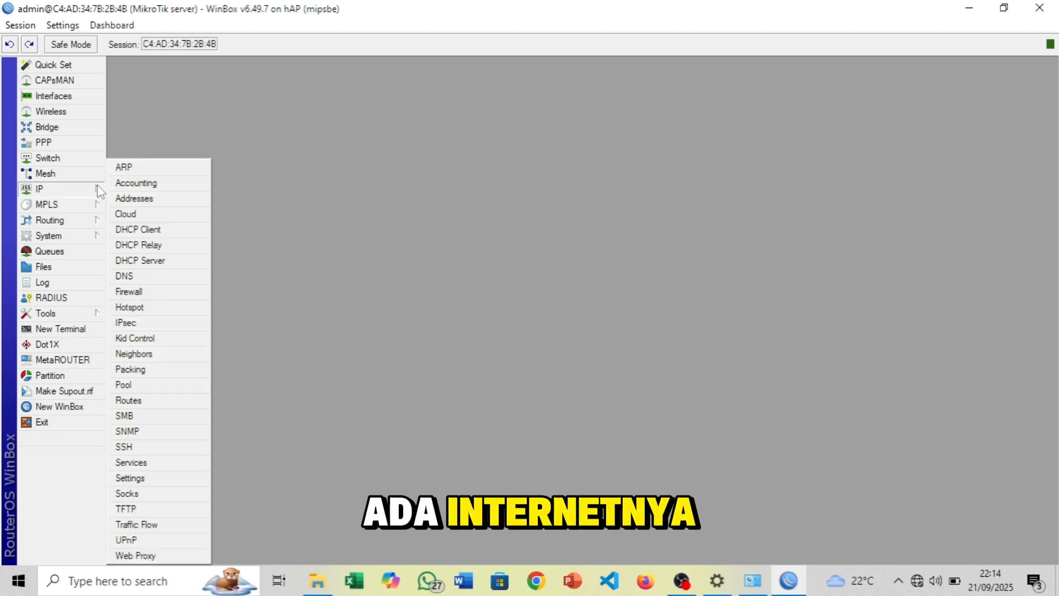
click(168, 206)
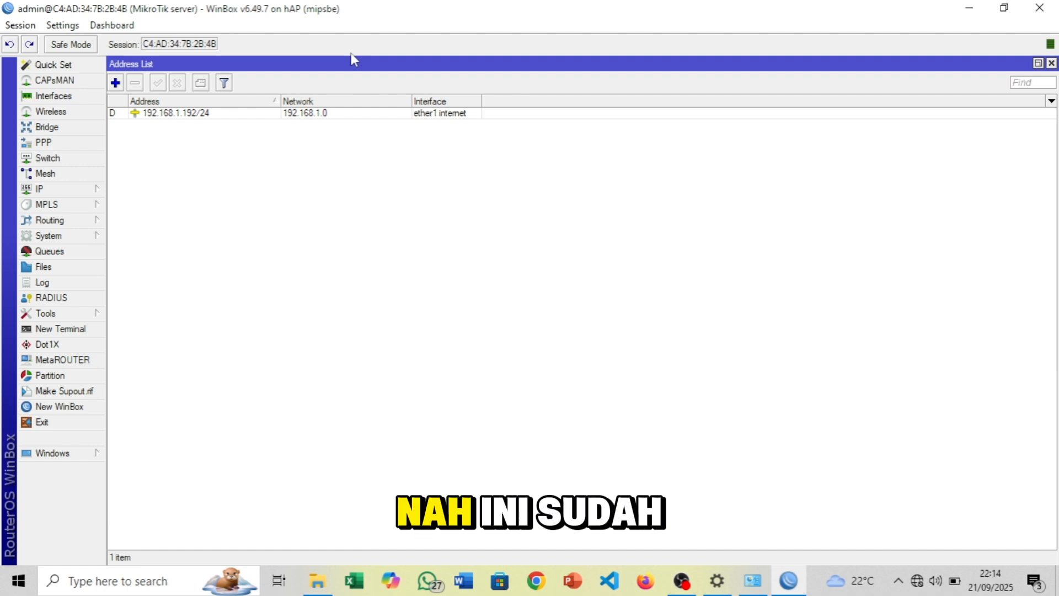
click(435, 117)
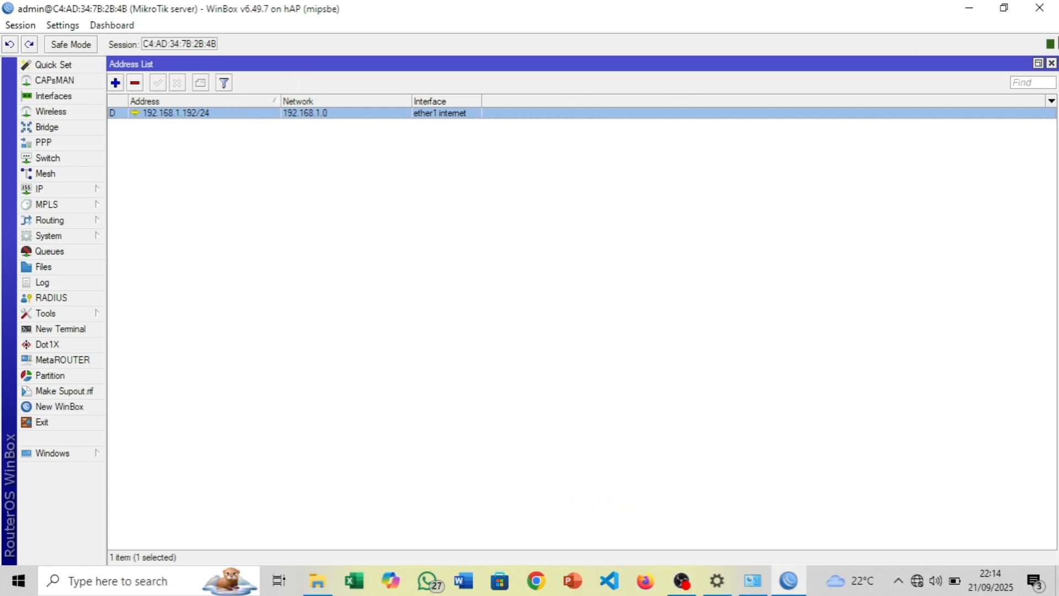
click(1052, 64)
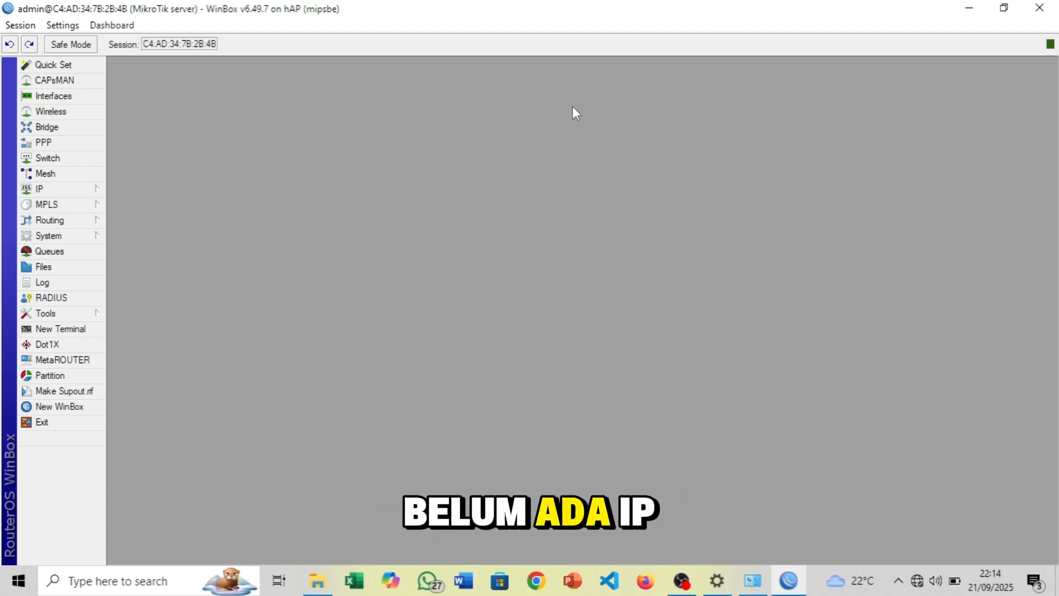
click(100, 186)
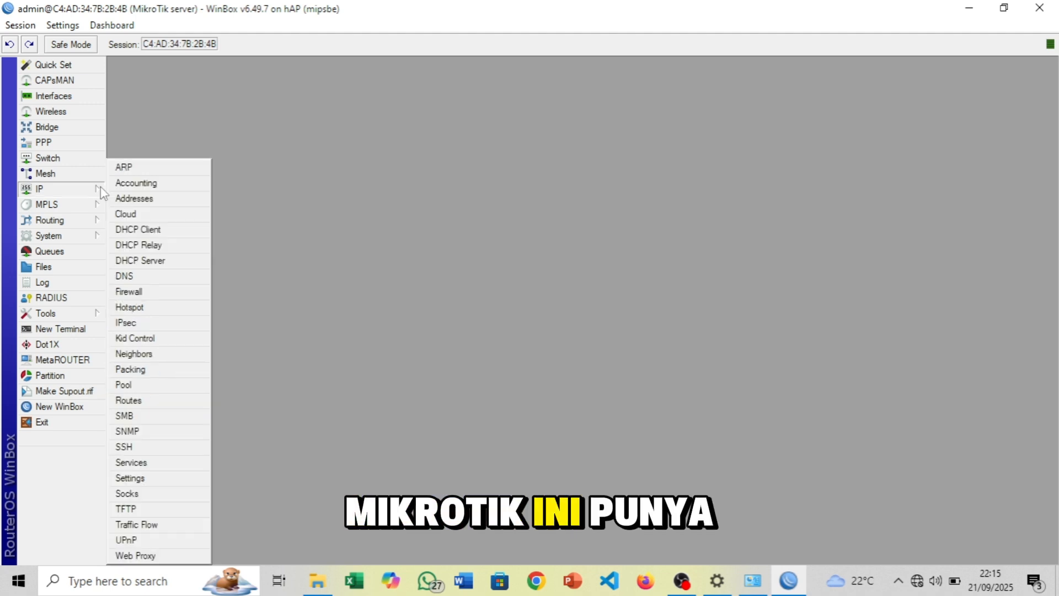
Add the static address 192.168.100.1/24 on the ether2 local interface
click(150, 202)
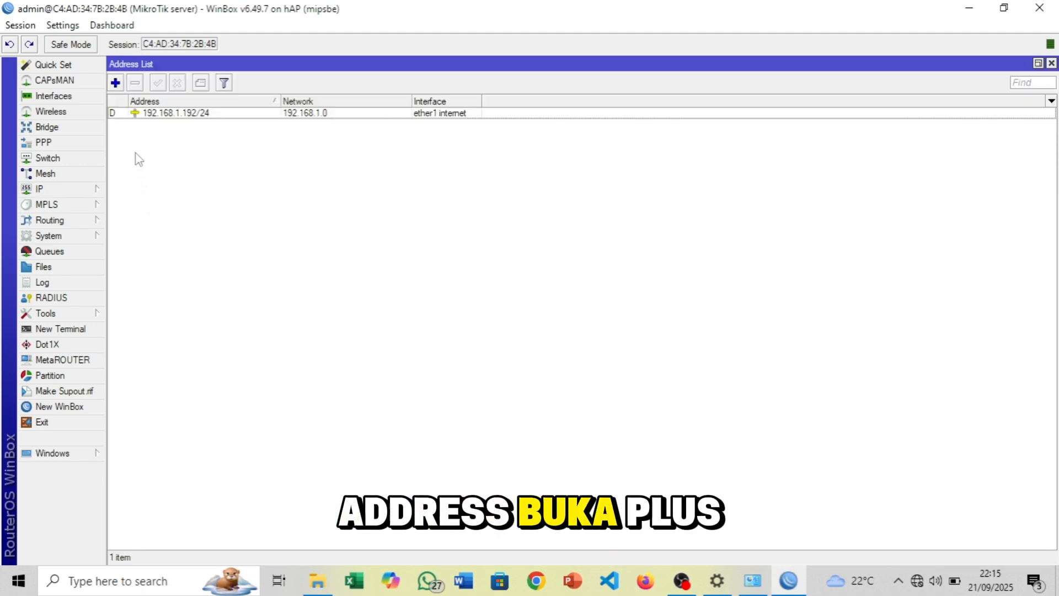
click(121, 82)
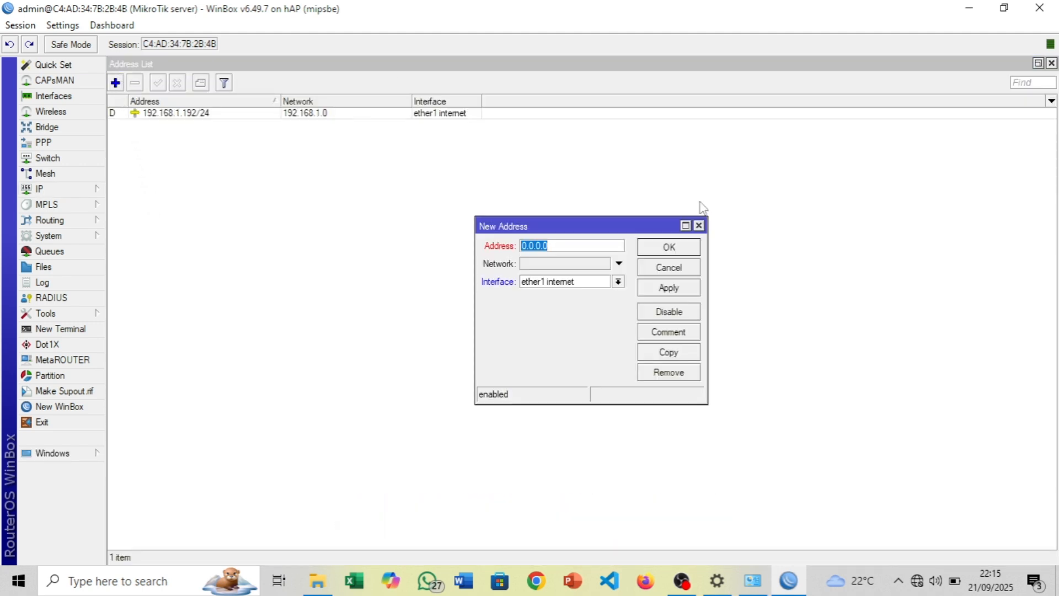
text(192)
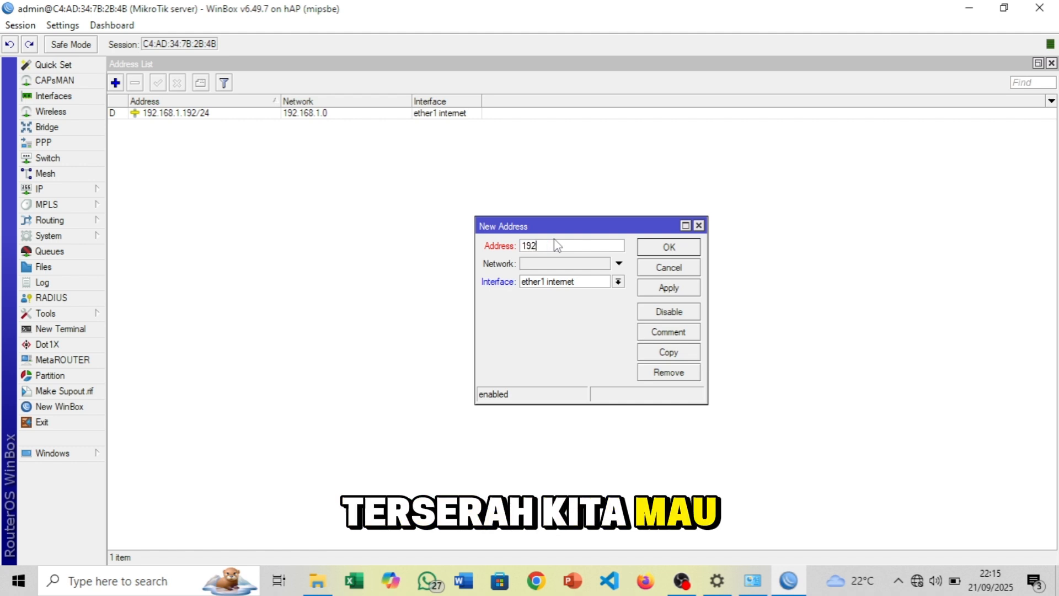
text(.168)
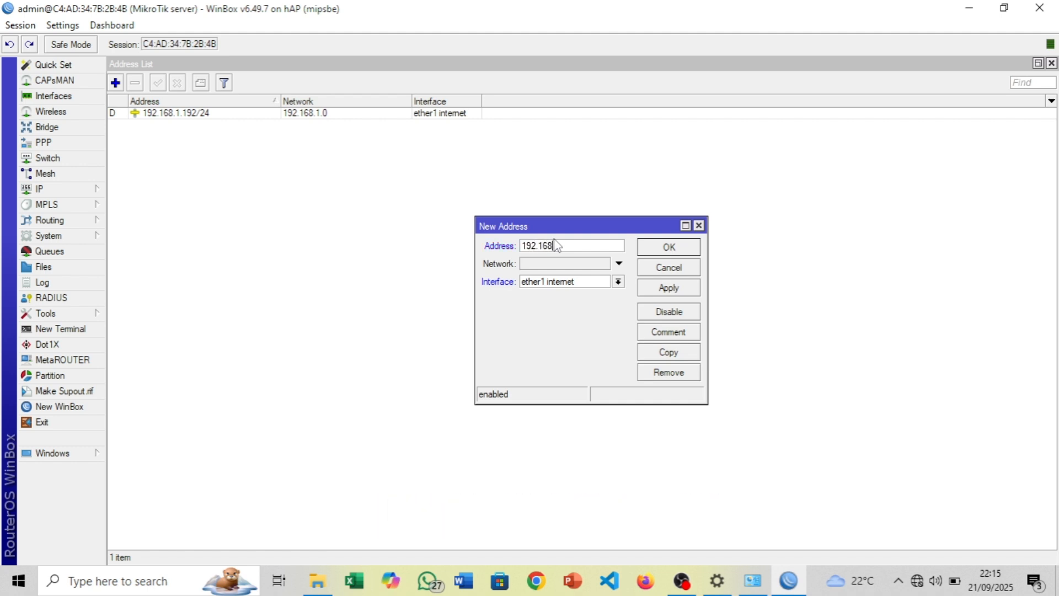
text(.)
text(100.1)
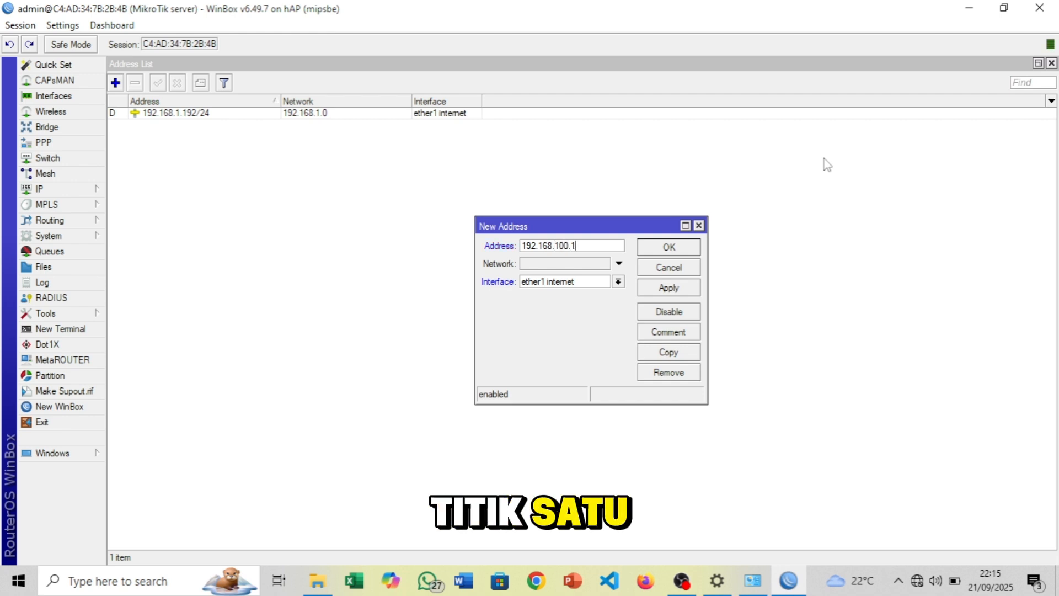
text(/24)
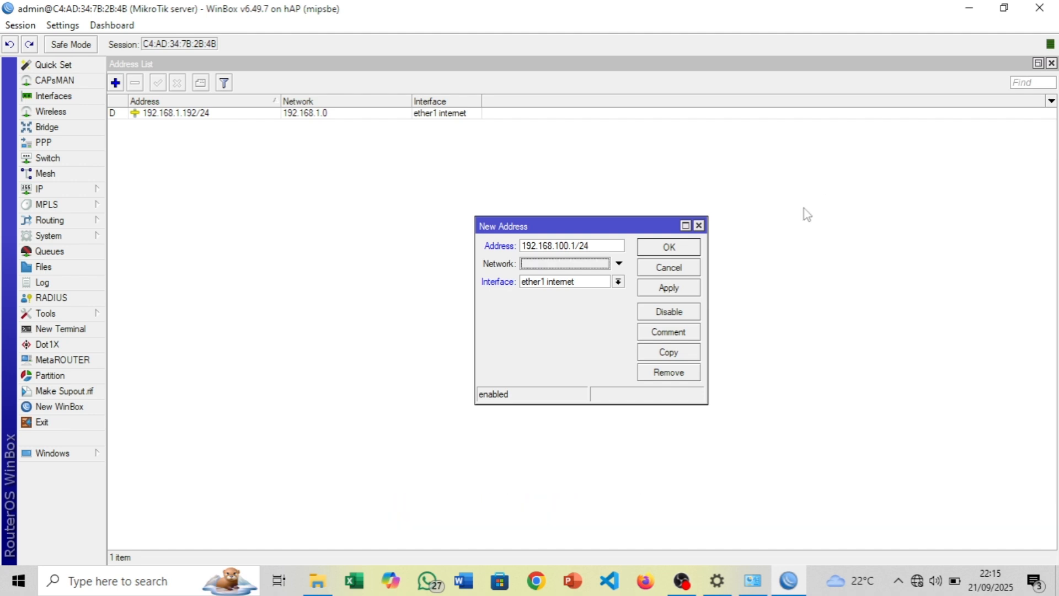
click(576, 267)
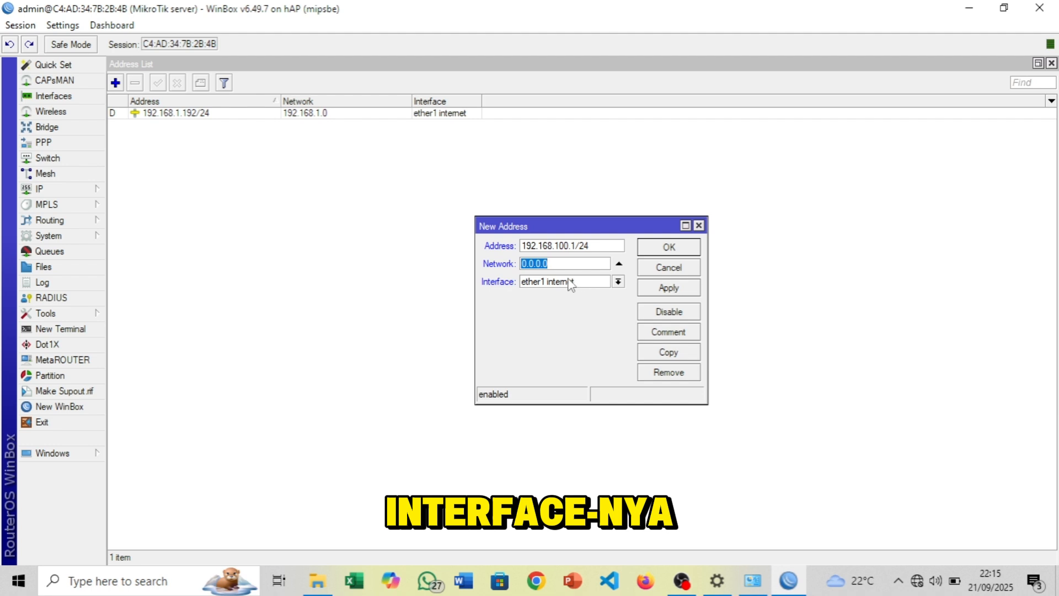
click(569, 282)
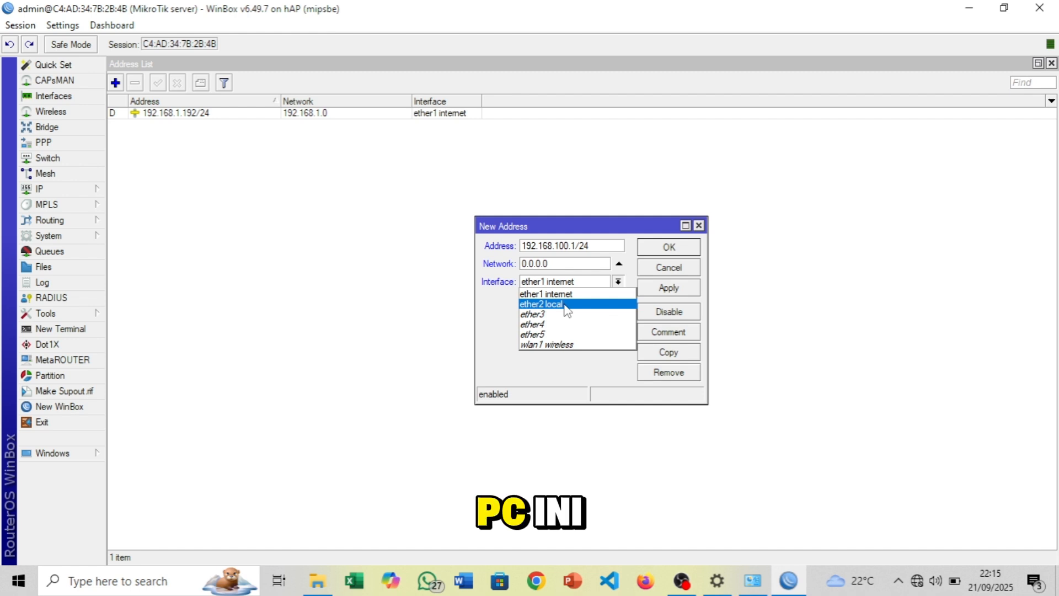
click(565, 305)
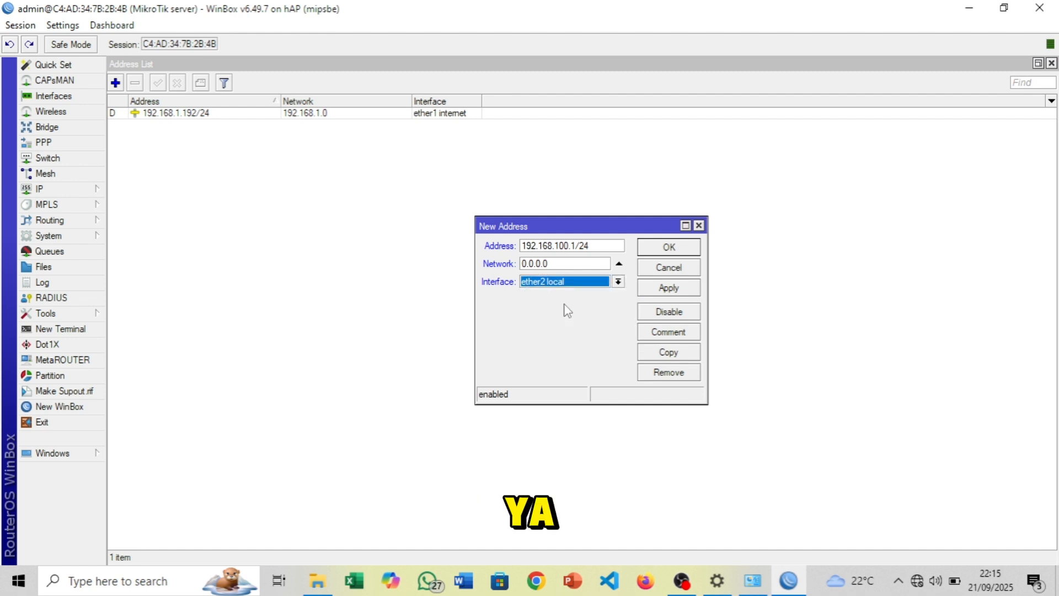
click(675, 286)
click(675, 246)
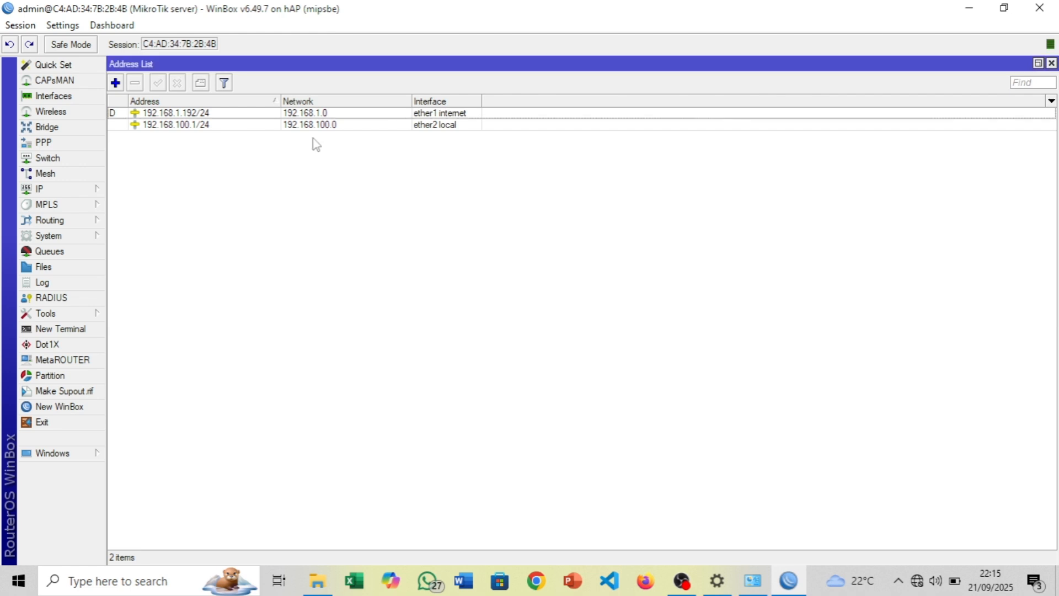
click(189, 126)
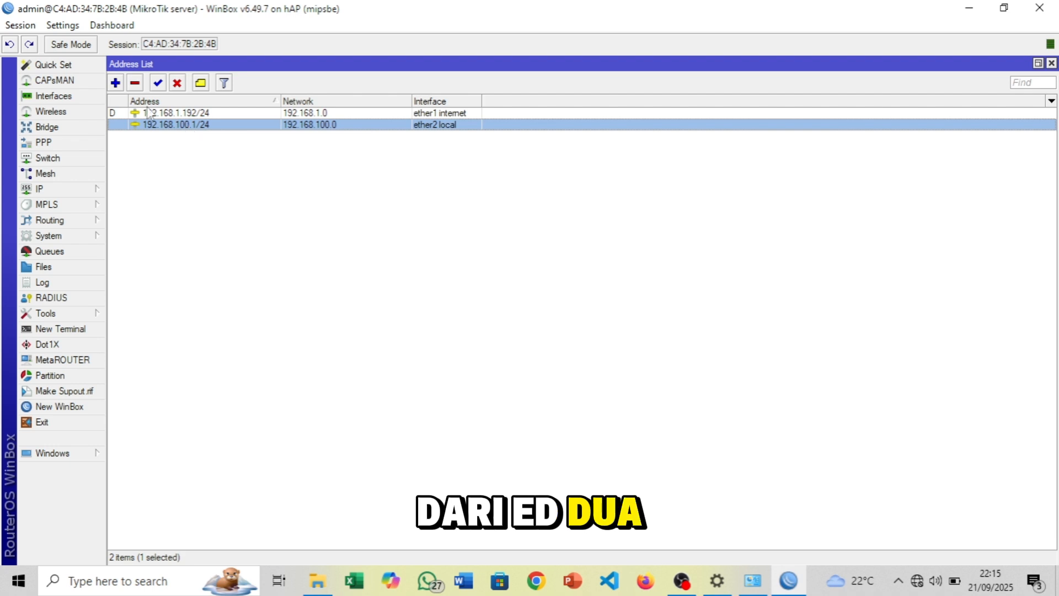
key(Insert)
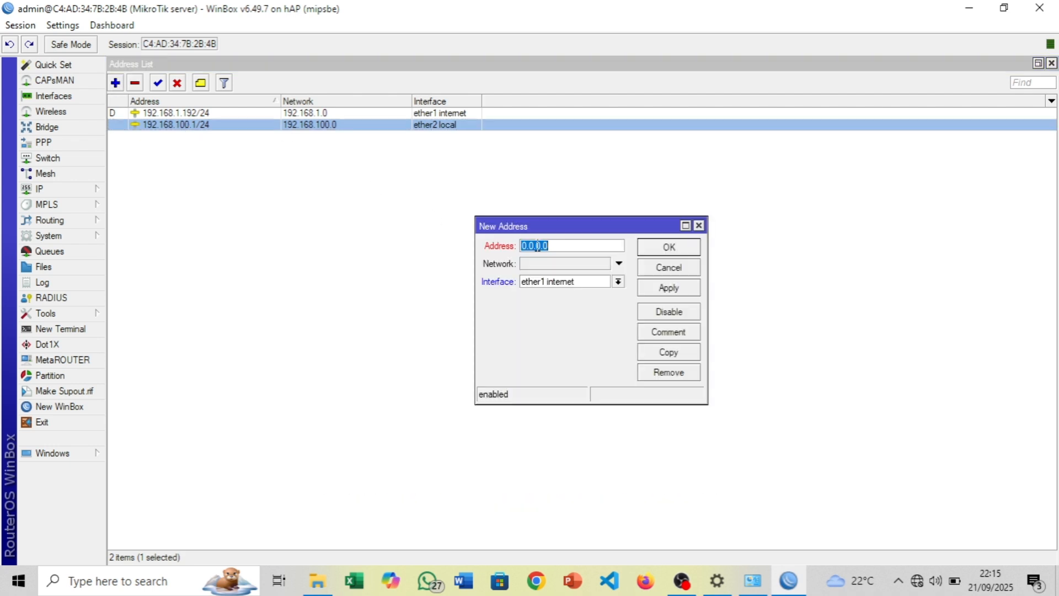
text(192.16)
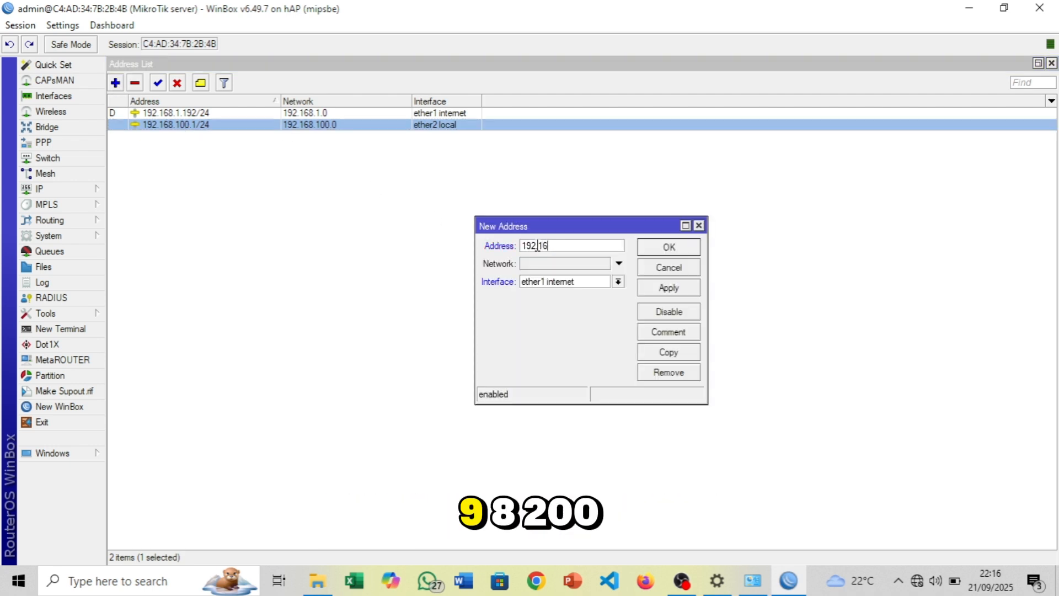
text(8.2)
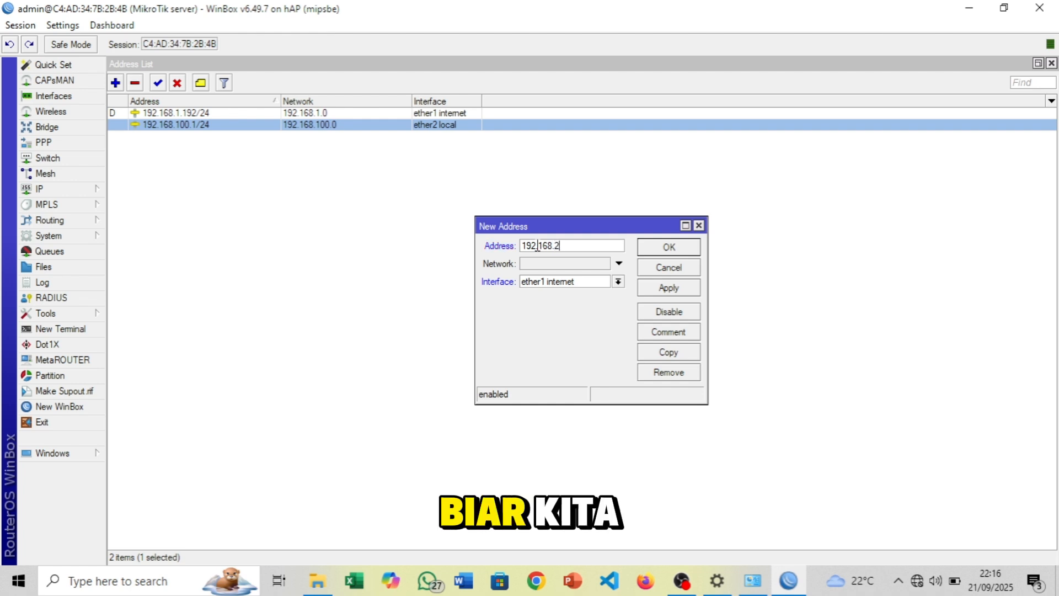
text(00.1)
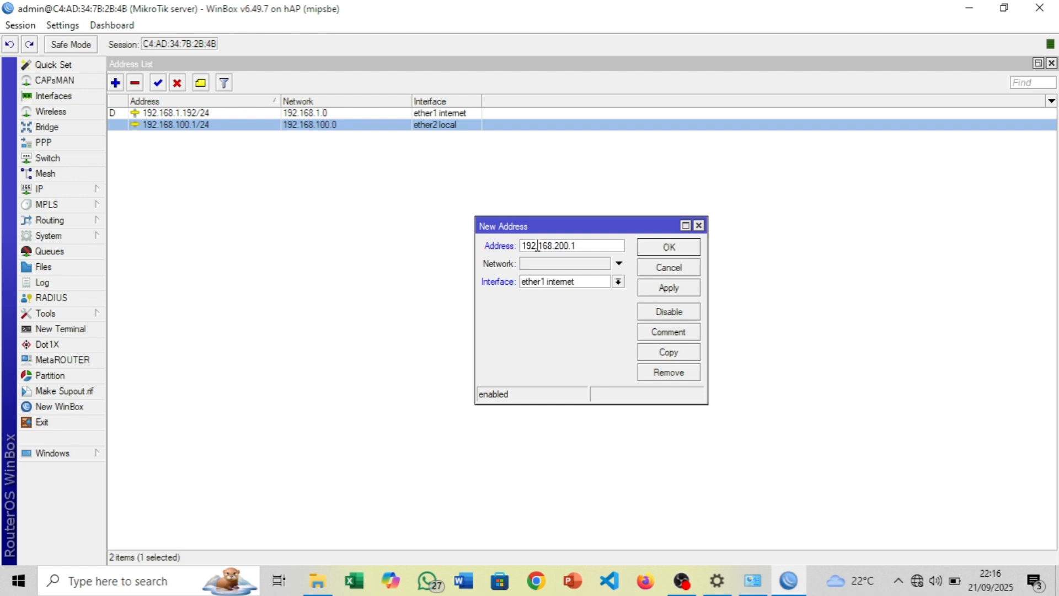
text(/24)
key(Tab)
click(560, 282)
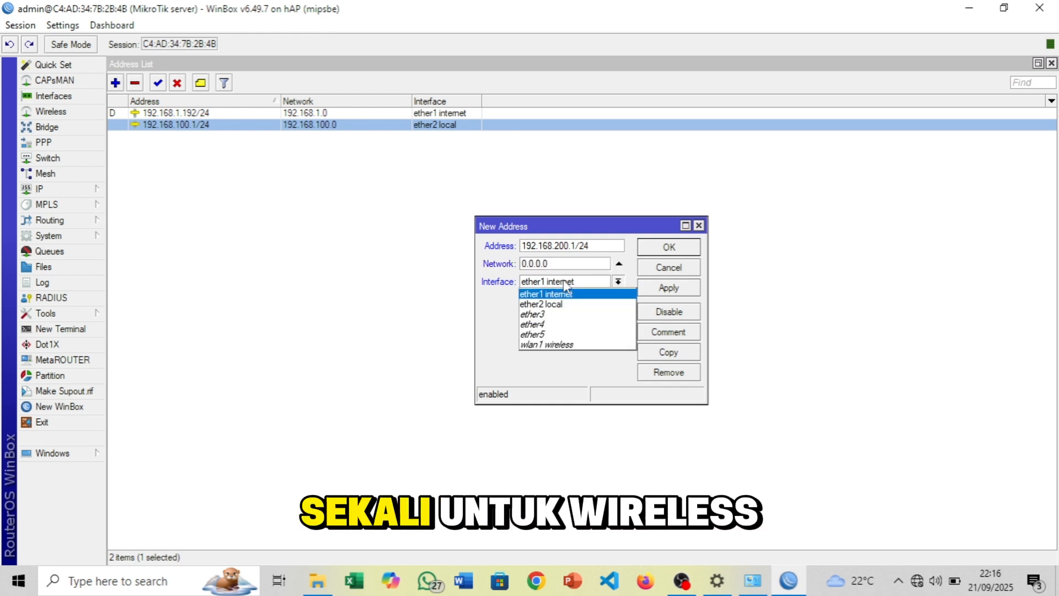
click(571, 345)
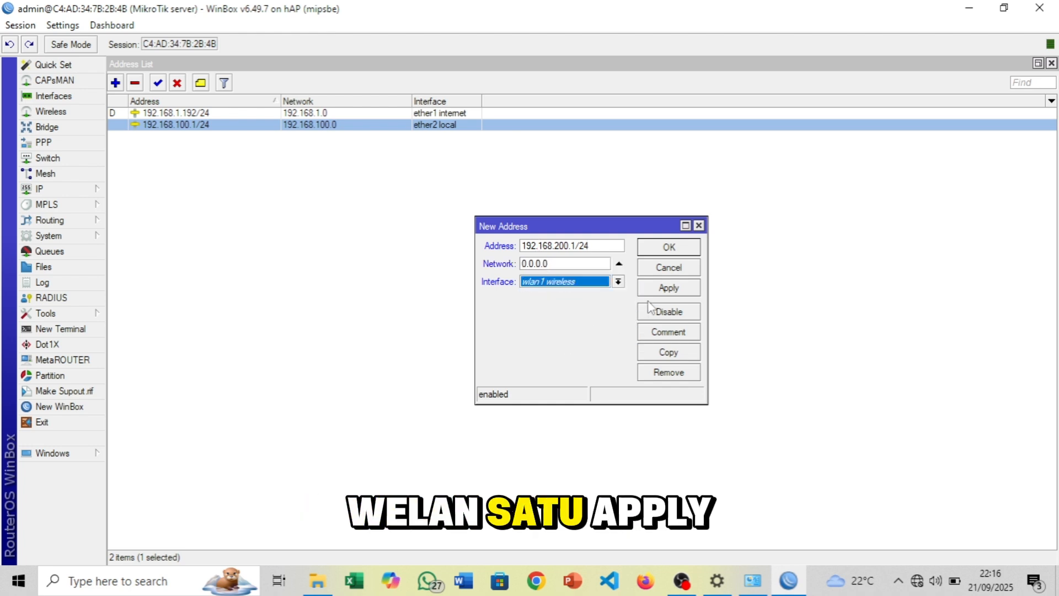
click(668, 293)
click(670, 247)
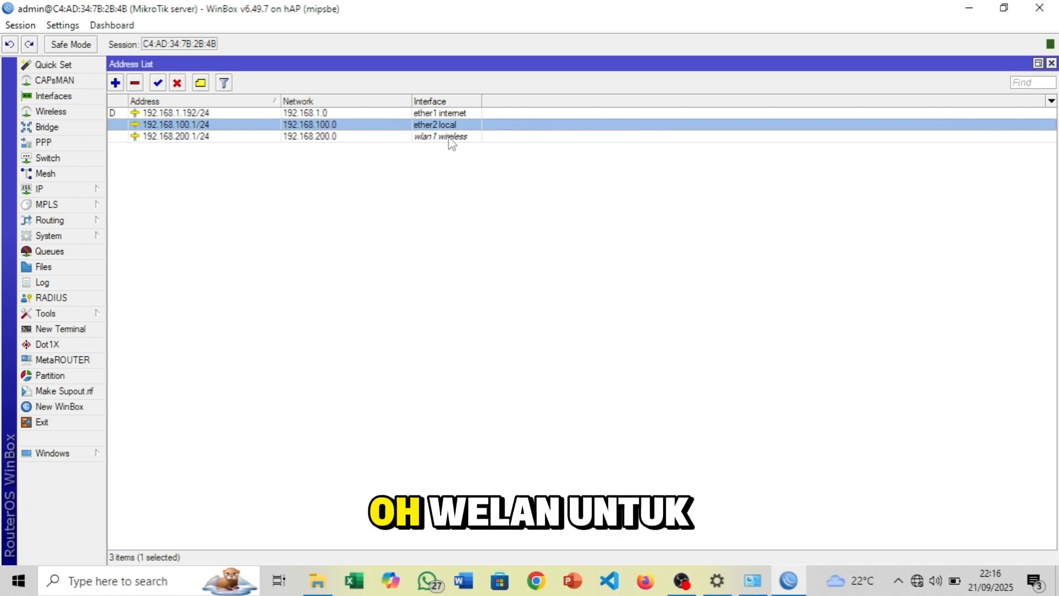
click(414, 138)
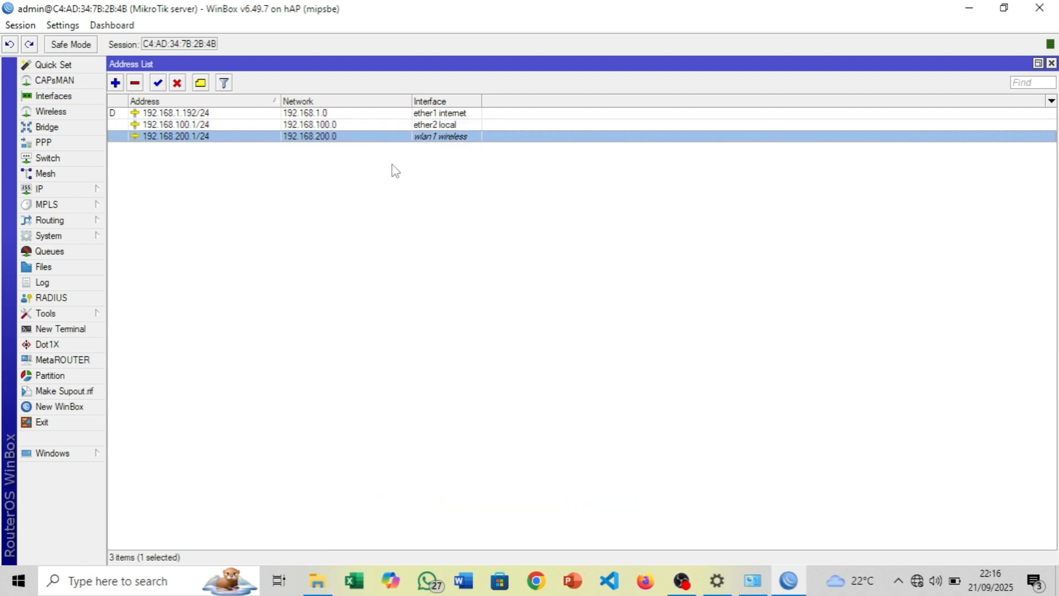
key(Delete)
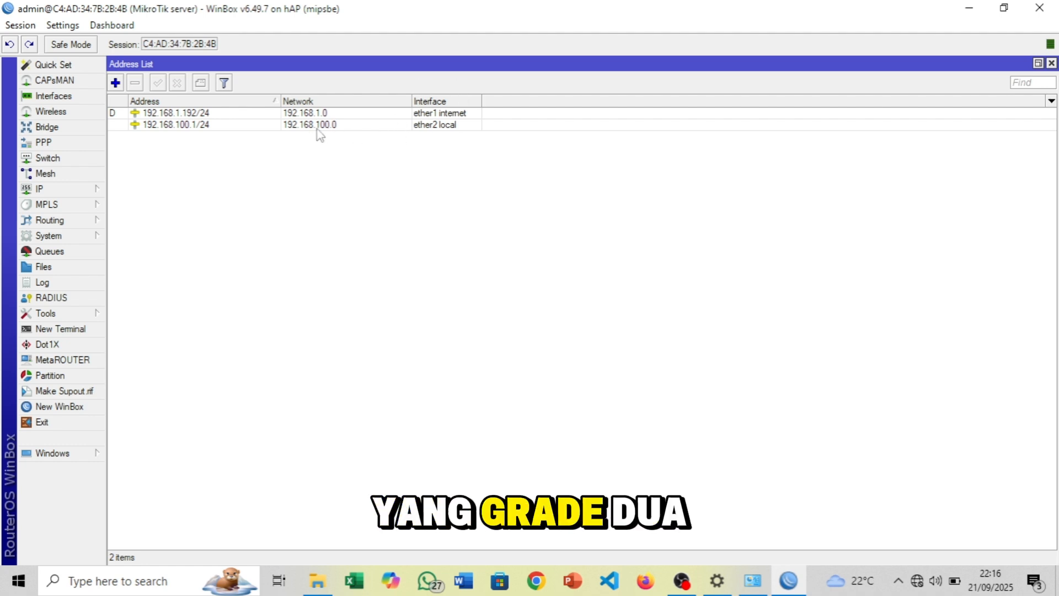
Review the ether1 internet DHCP client lease under IP > DHCP Client
click(1051, 64)
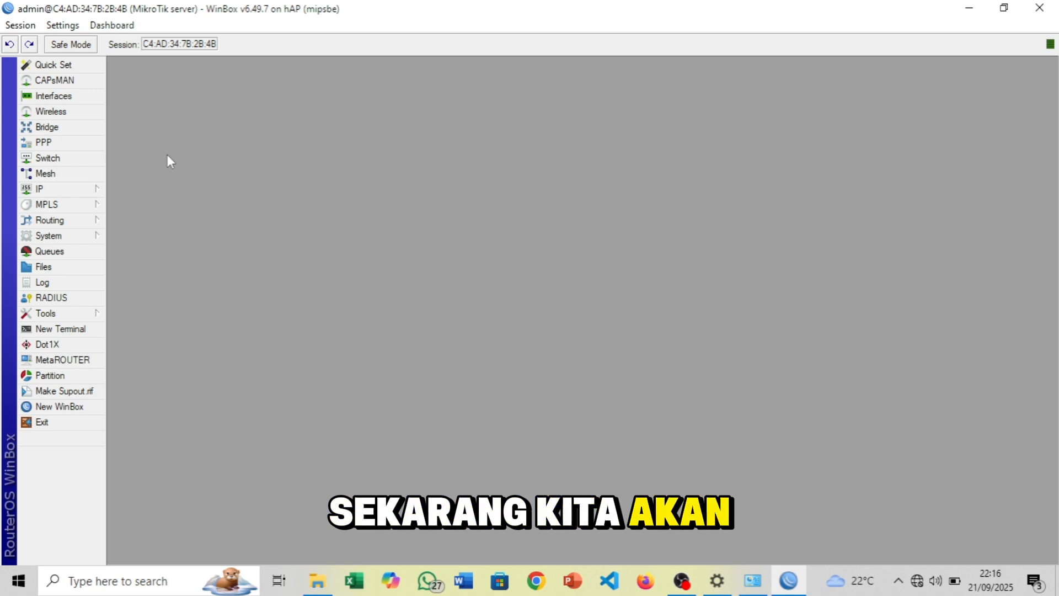
click(80, 191)
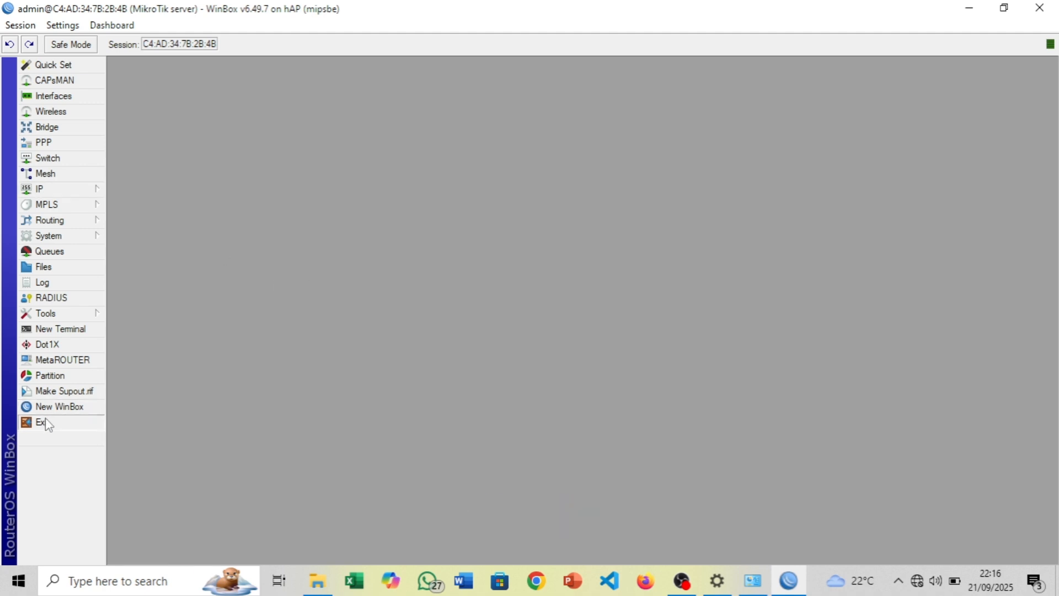
mouse_move(68, 197)
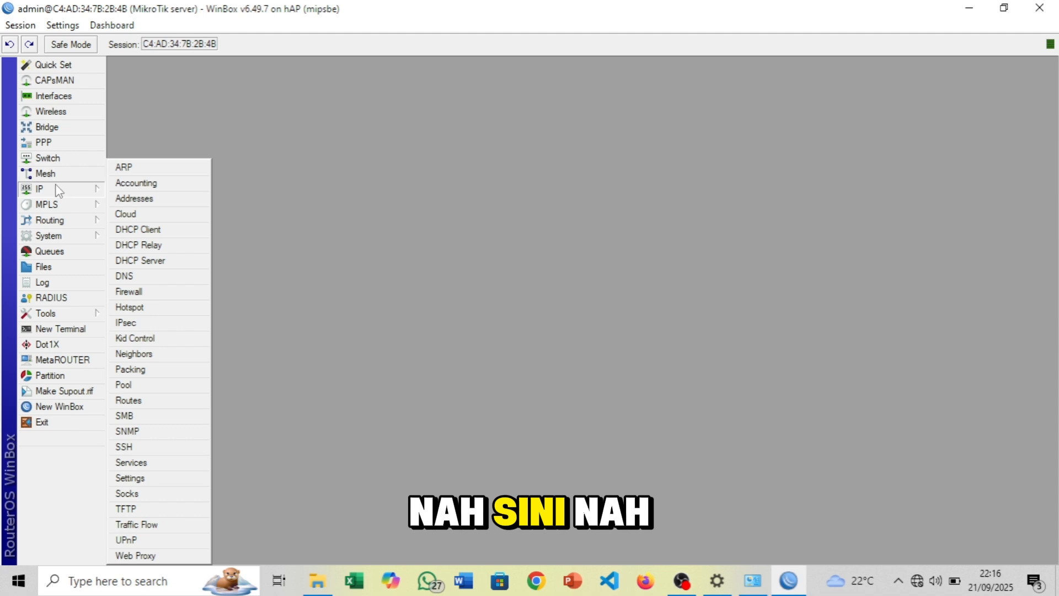
click(156, 234)
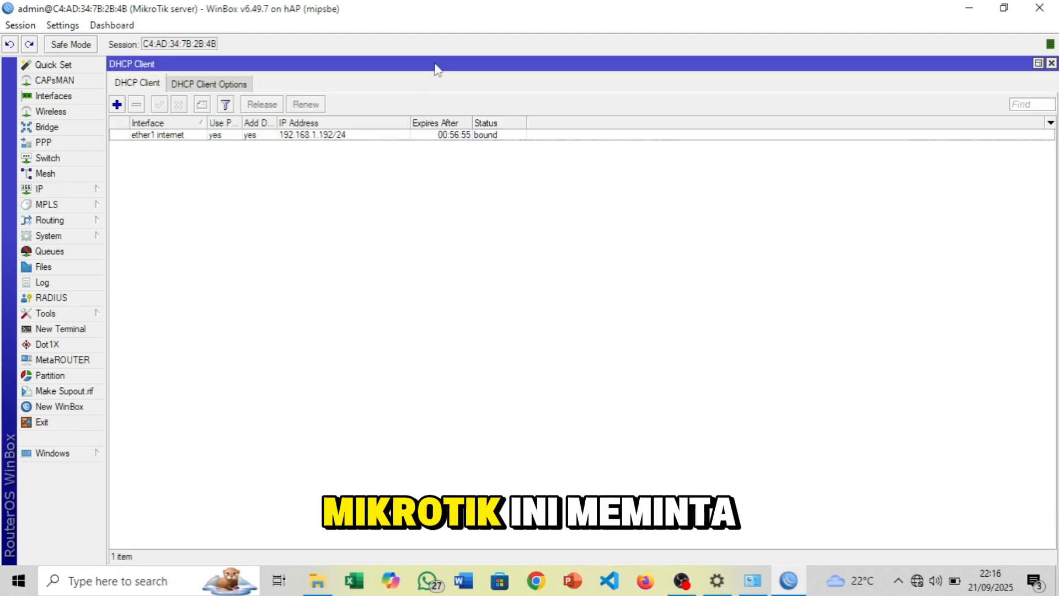
click(1052, 64)
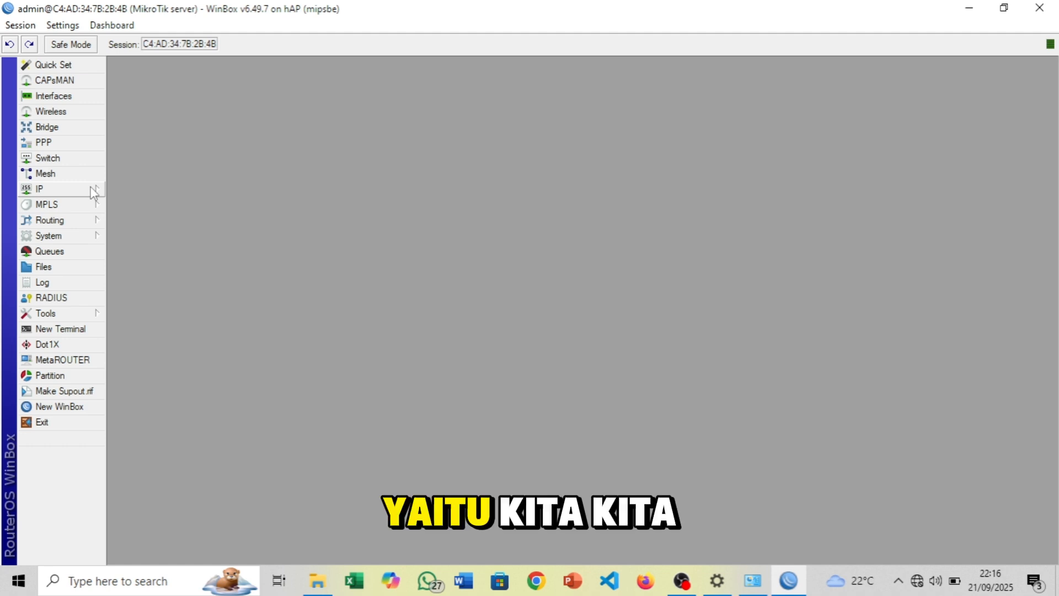
click(94, 191)
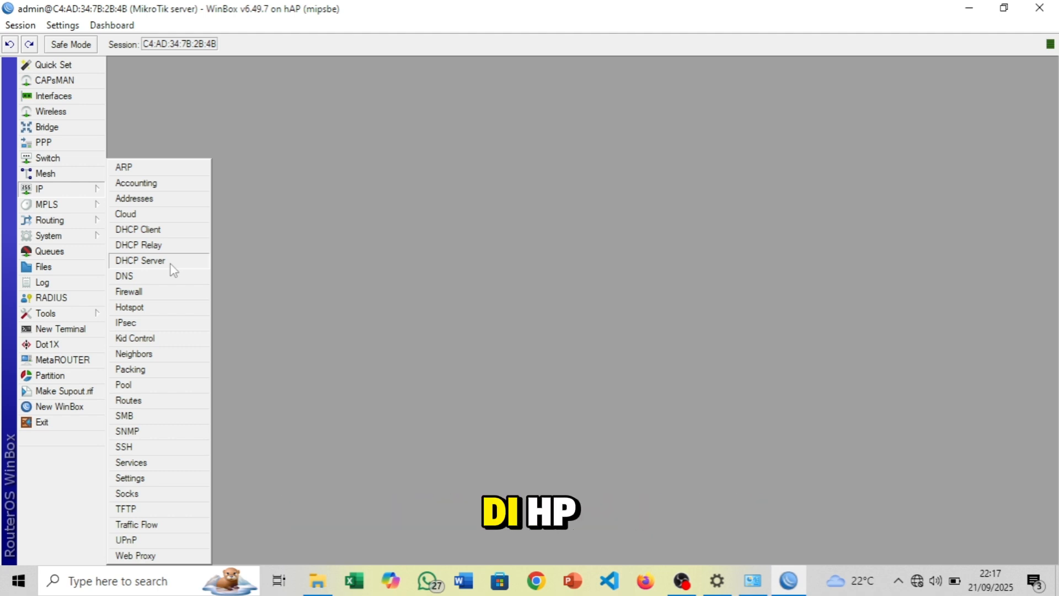
Run DHCP Setup on ether2 local with address space 192.168.100.0/24 and gateway 192.168.100.1
click(171, 265)
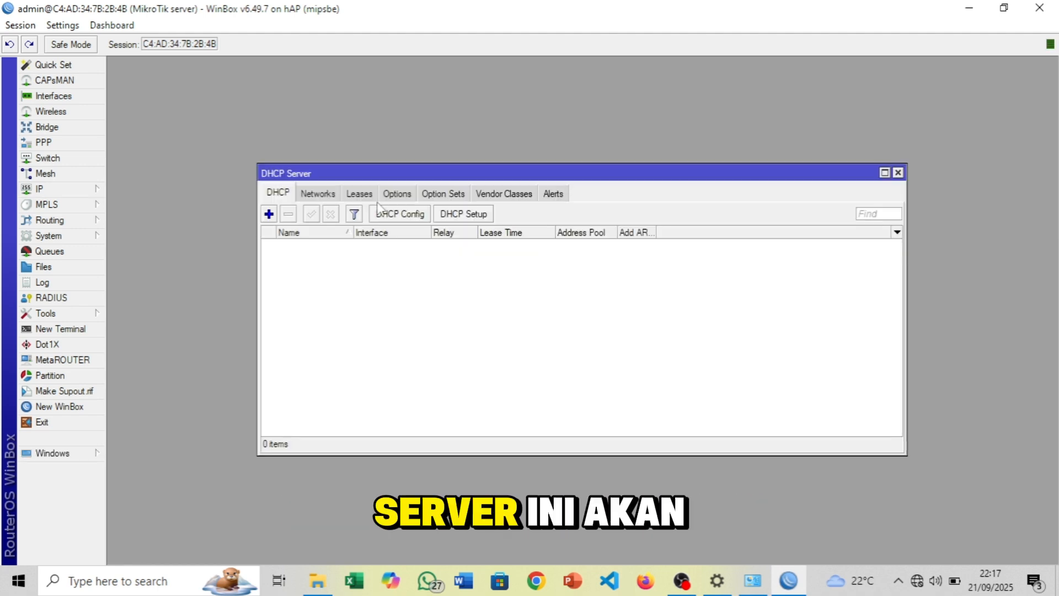
drag(423, 177, 421, 136)
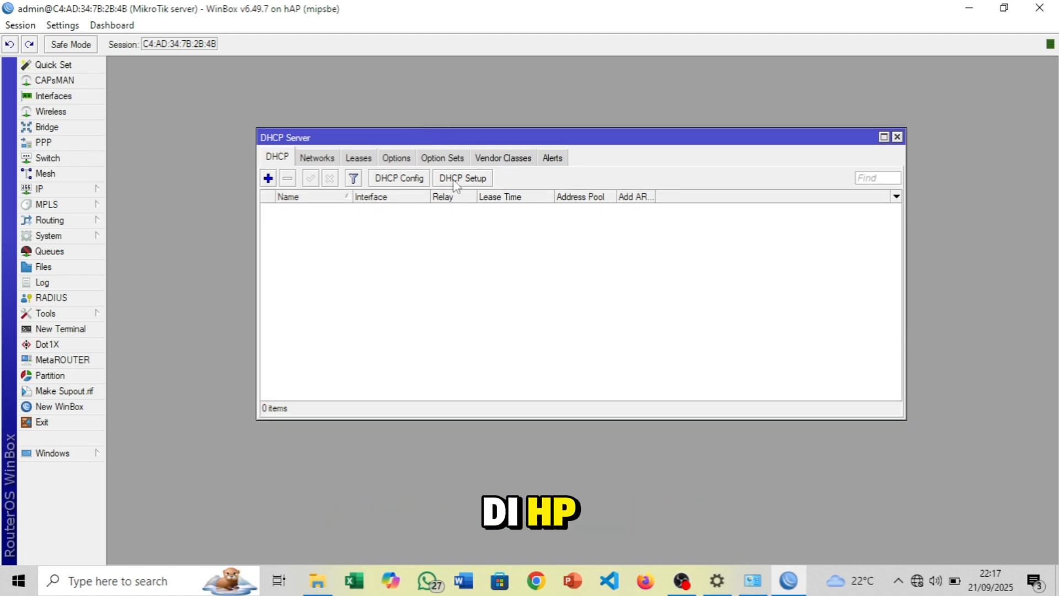
click(268, 178)
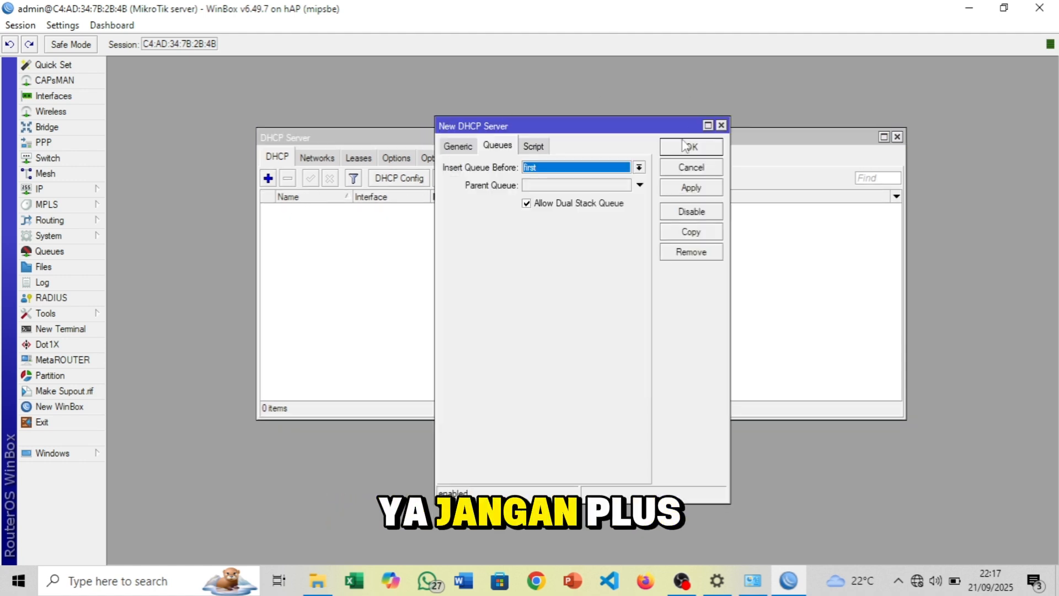
click(721, 125)
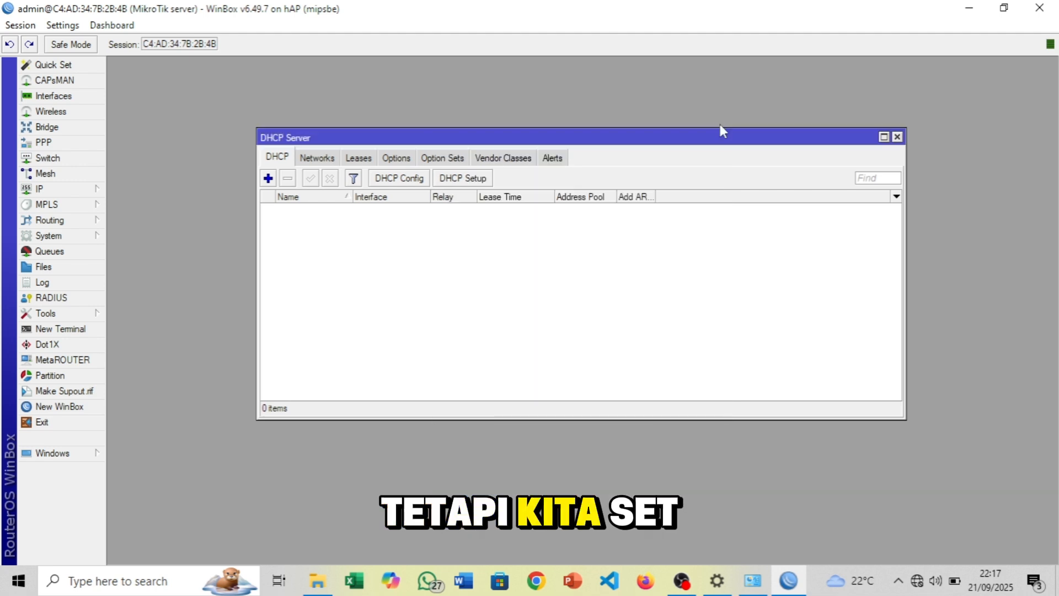
click(449, 181)
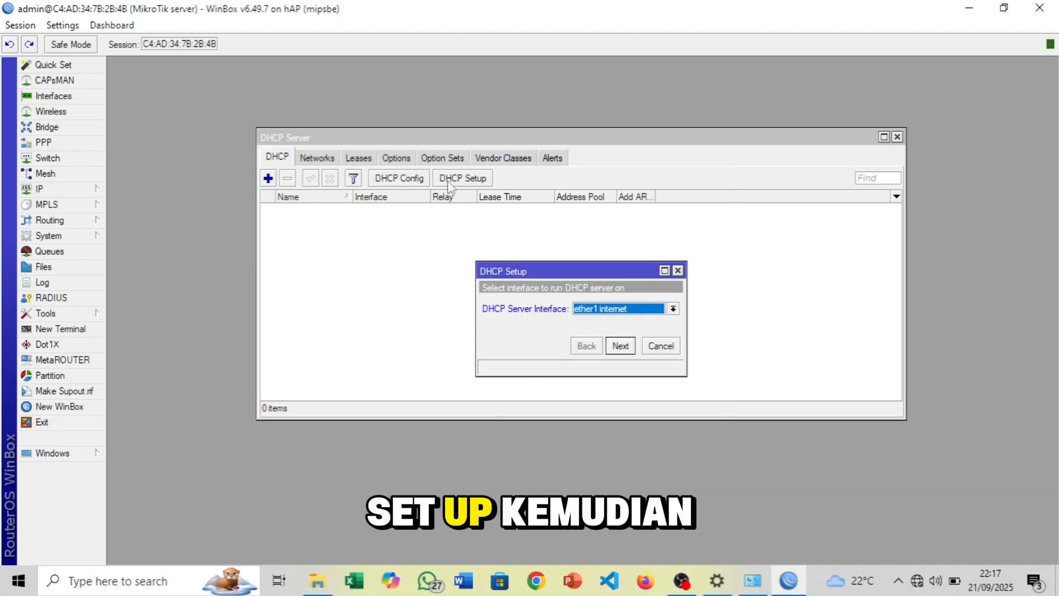
click(621, 312)
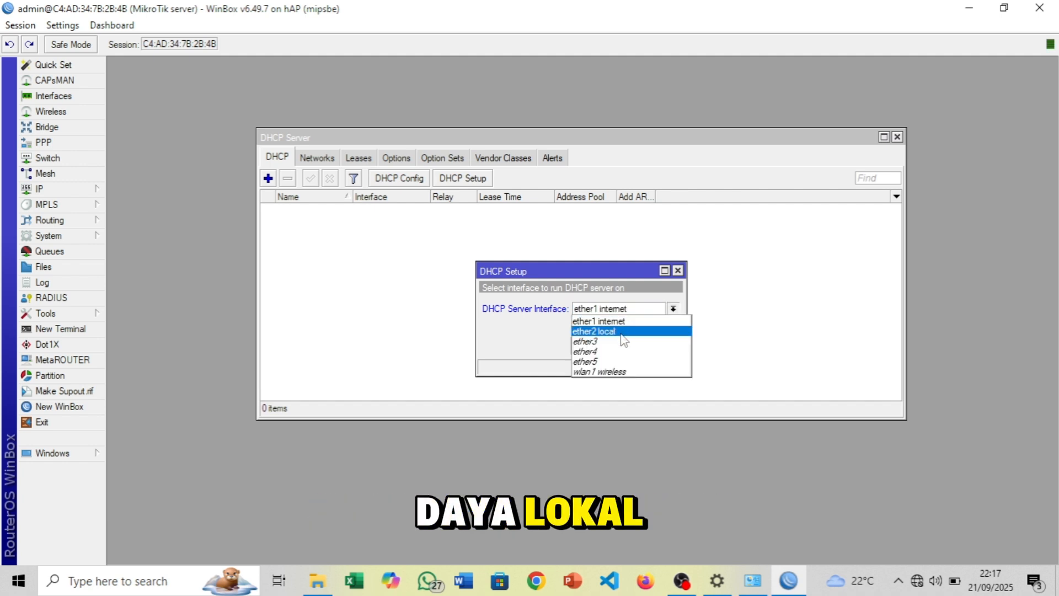
click(622, 334)
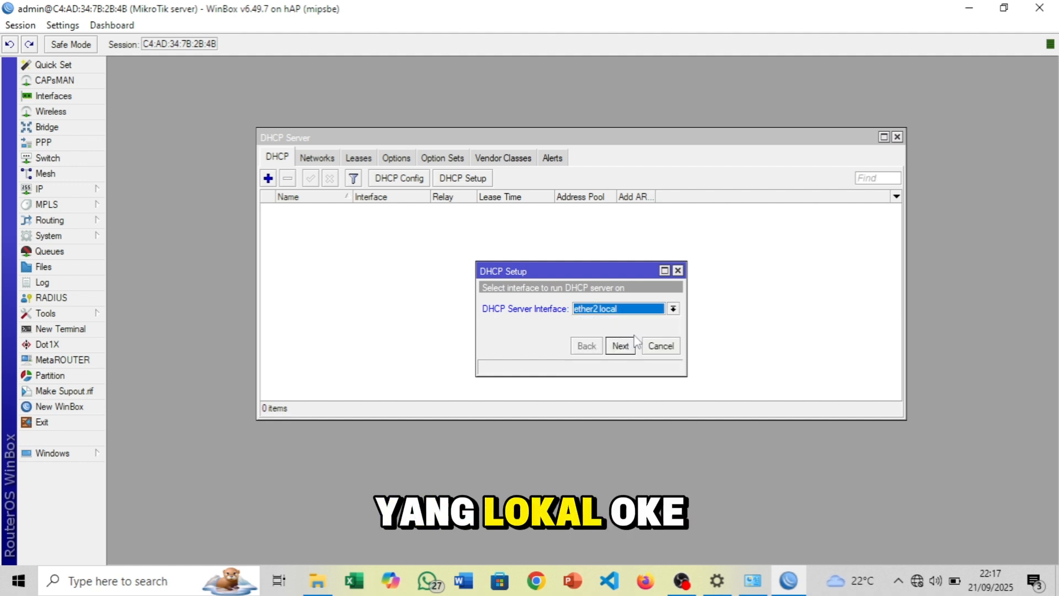
click(621, 346)
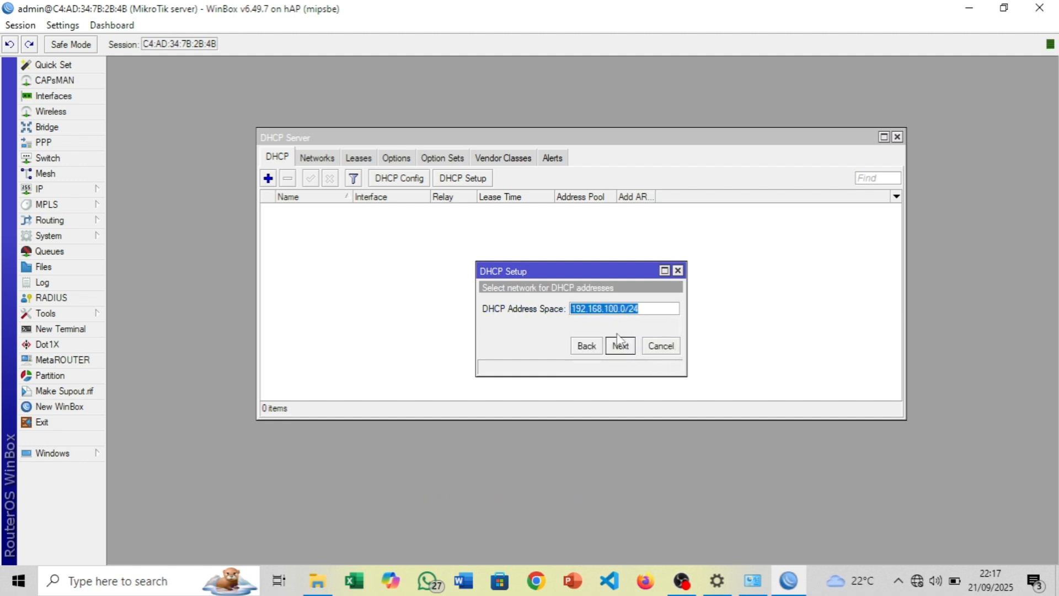
click(620, 345)
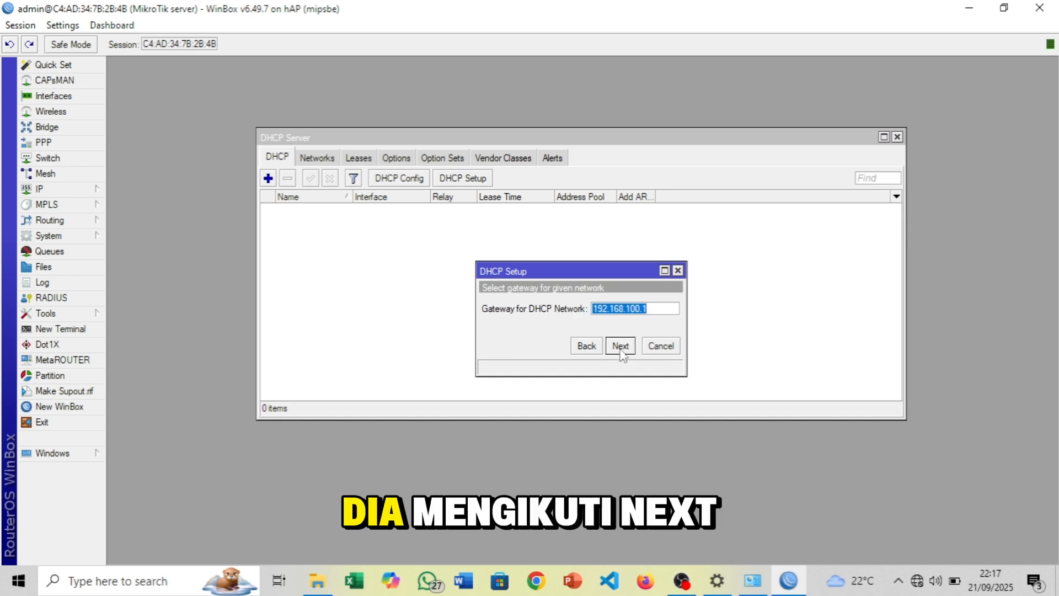
click(621, 346)
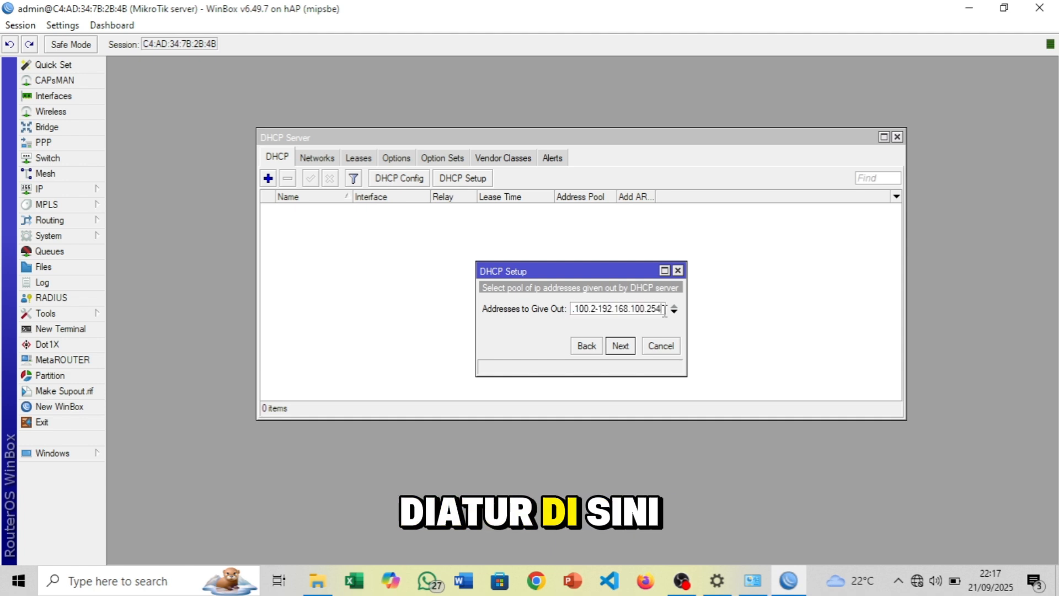
Set the pool to 192.168.100.2–192.168.100.254, DNS to 192.168.1.1 and the lease to 10 minutes
key(Left)
key(Left)
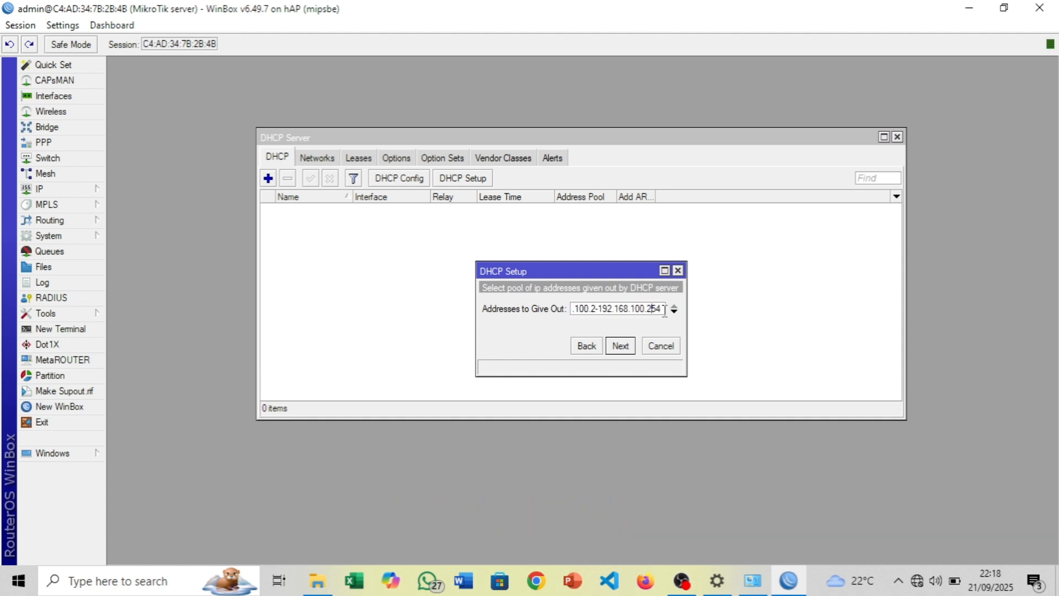
key(Left)
key(Left)
key(Left)
text(-)
key(Right)
key(Right)
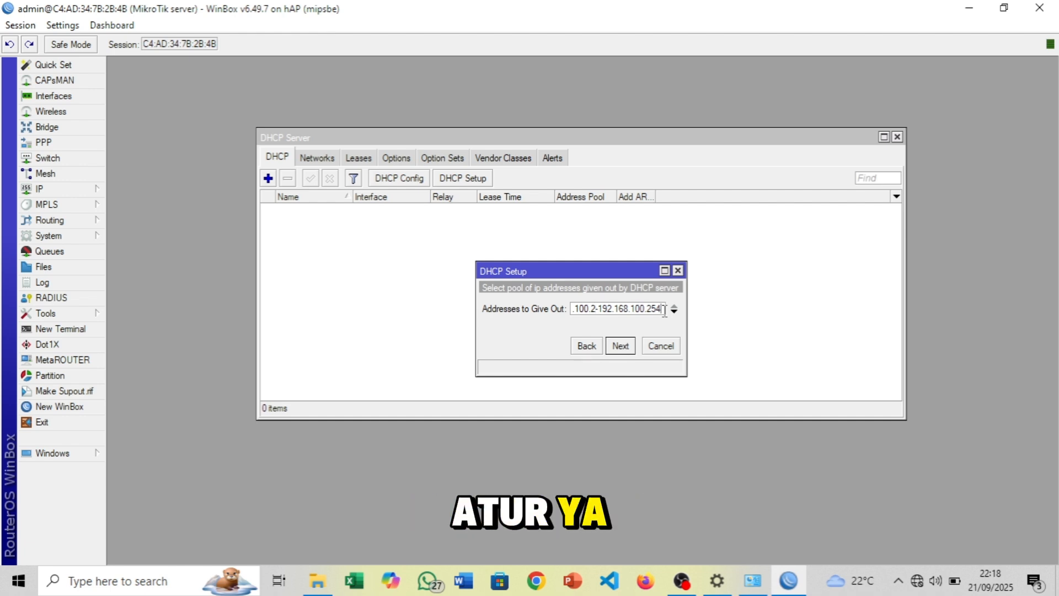
click(620, 346)
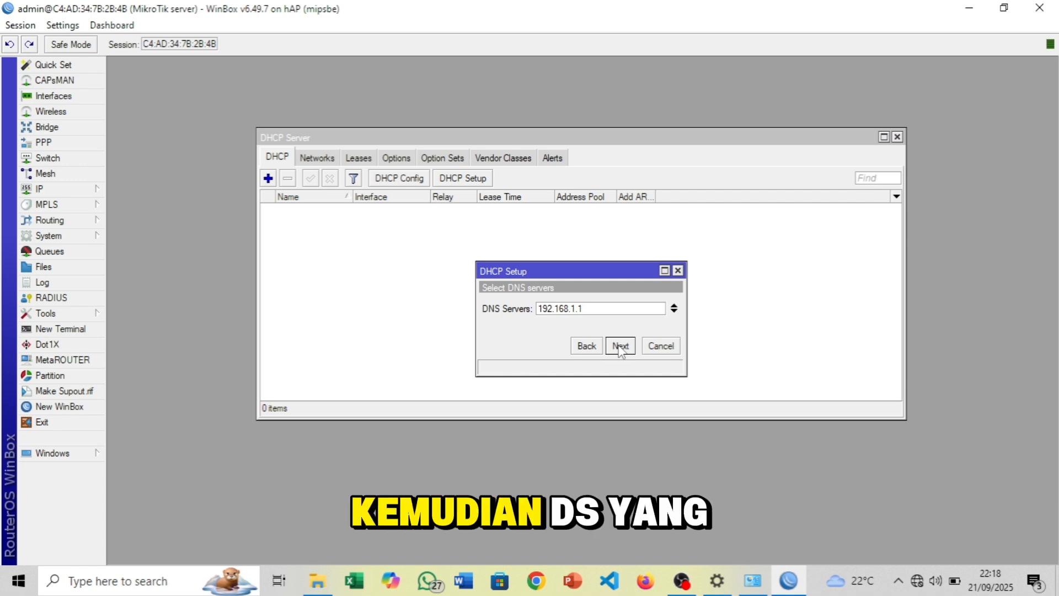
click(635, 346)
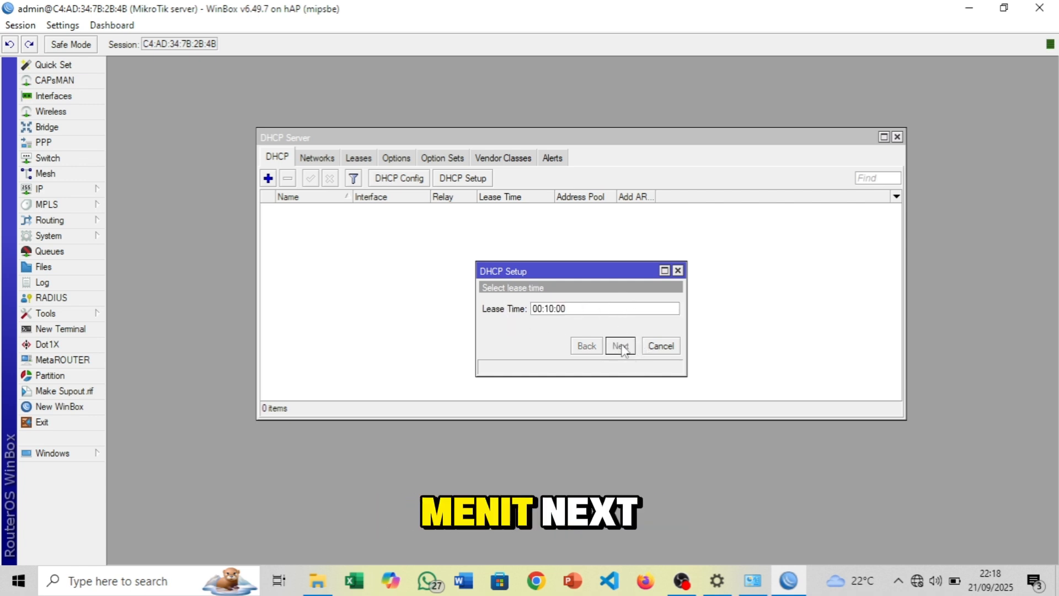
click(621, 348)
click(584, 302)
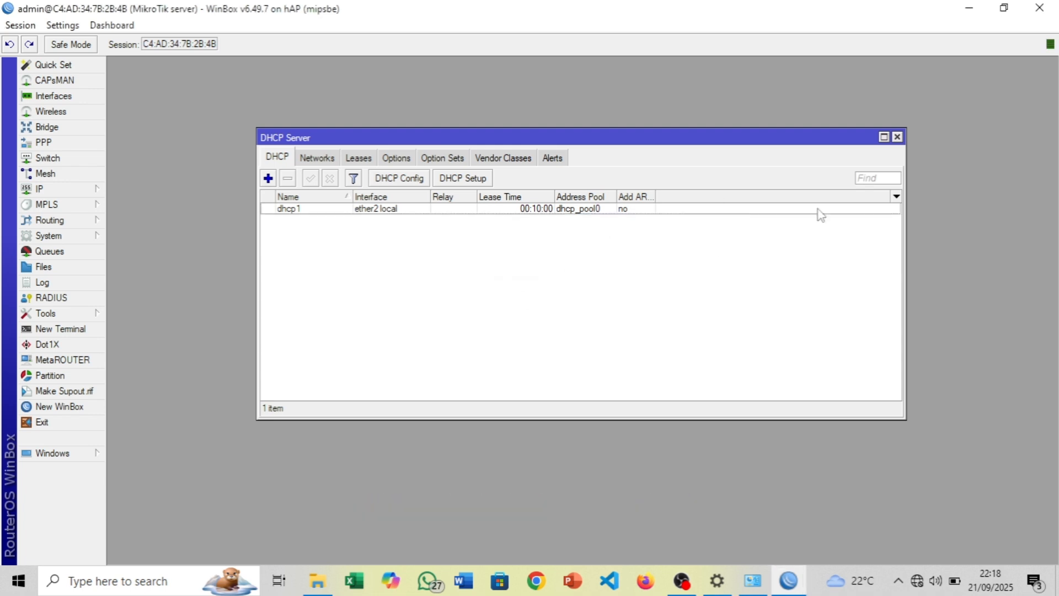
click(898, 137)
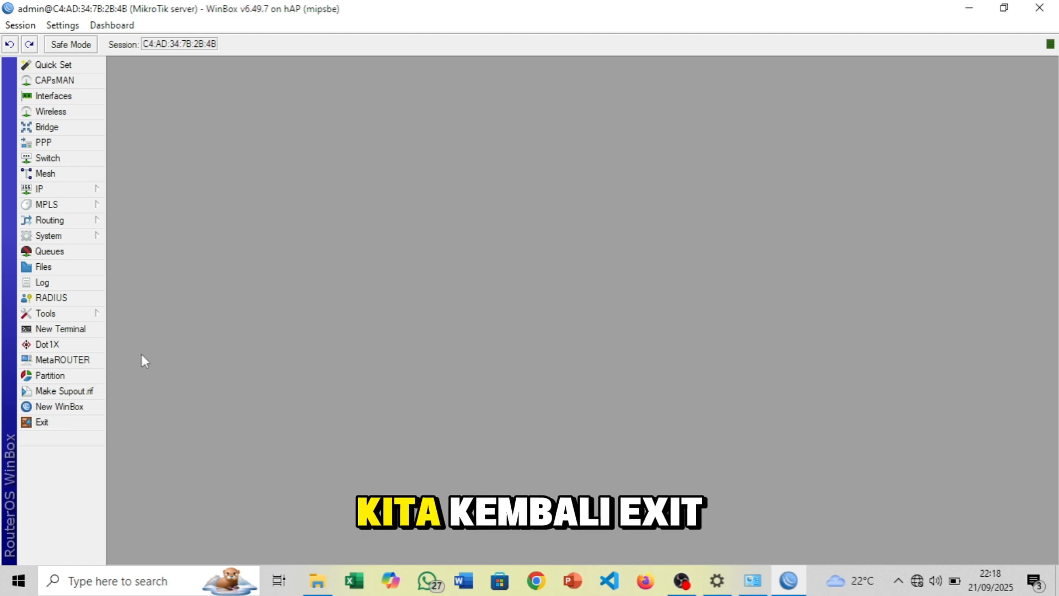
Exit WinBox and check the Ethernet adapter's current IP details
click(58, 421)
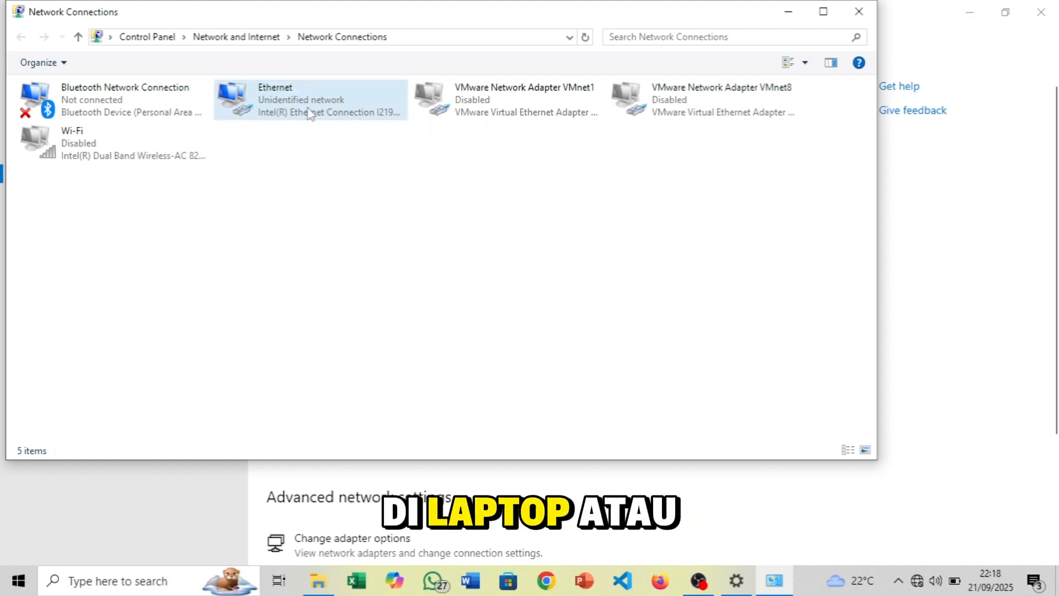
click(290, 113)
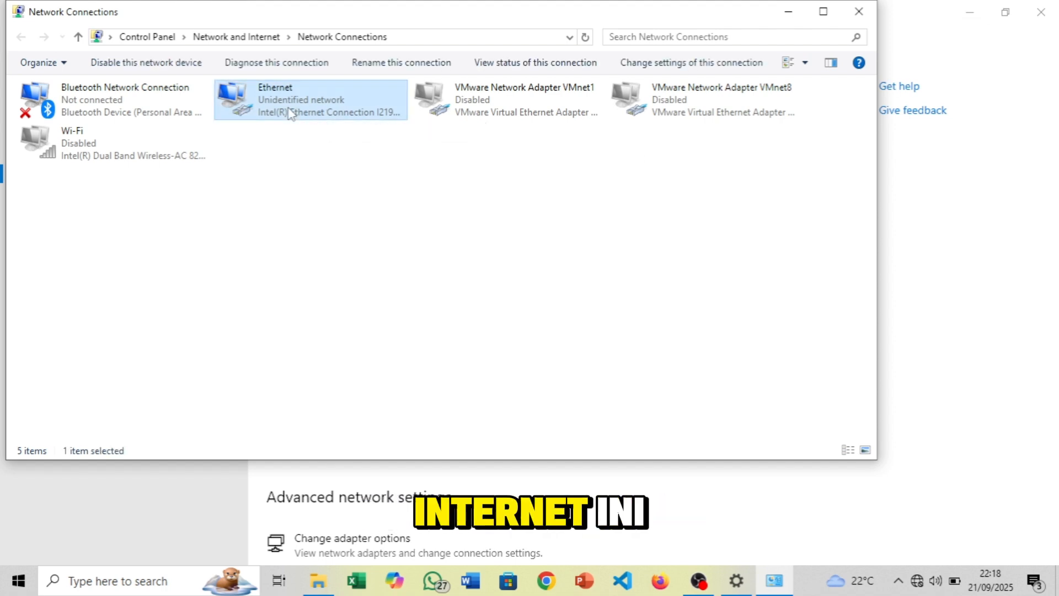
double_click(291, 113)
click(446, 278)
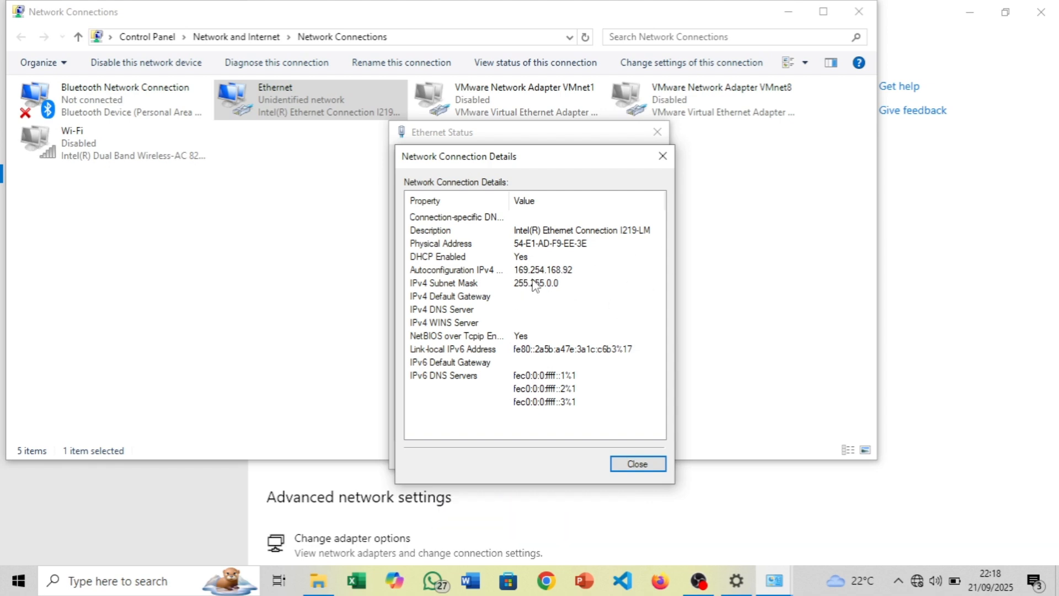
click(637, 464)
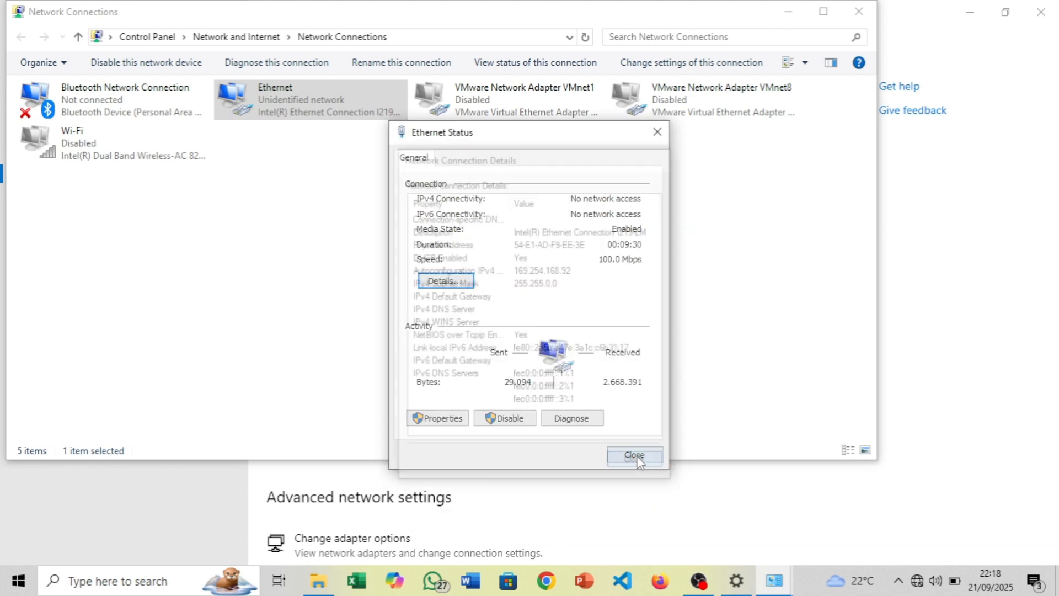
click(662, 134)
Disable and re-enable the Ethernet adapter
right_click(360, 98)
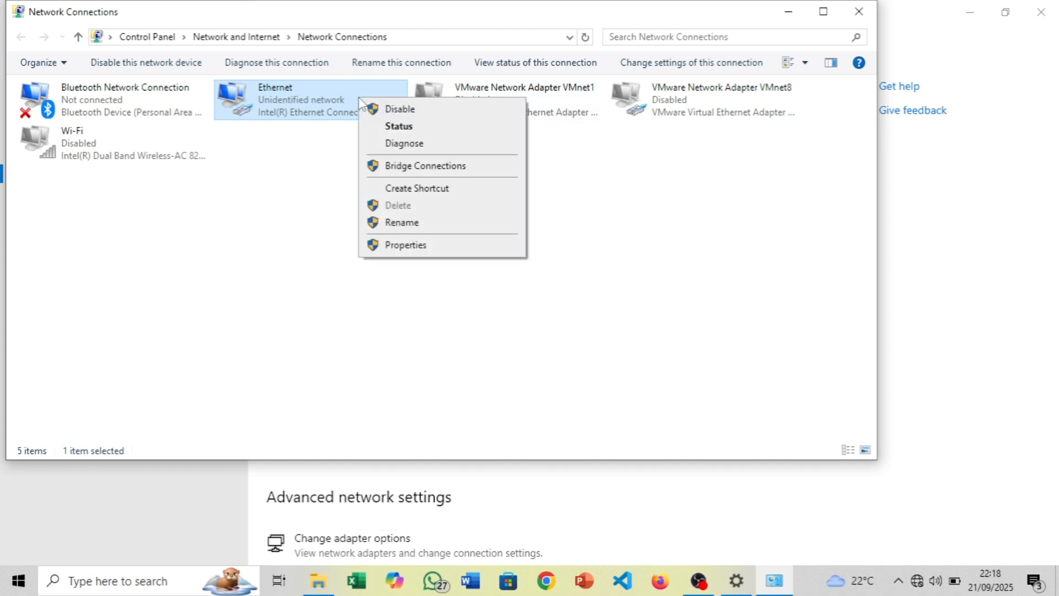
click(395, 110)
right_click(322, 105)
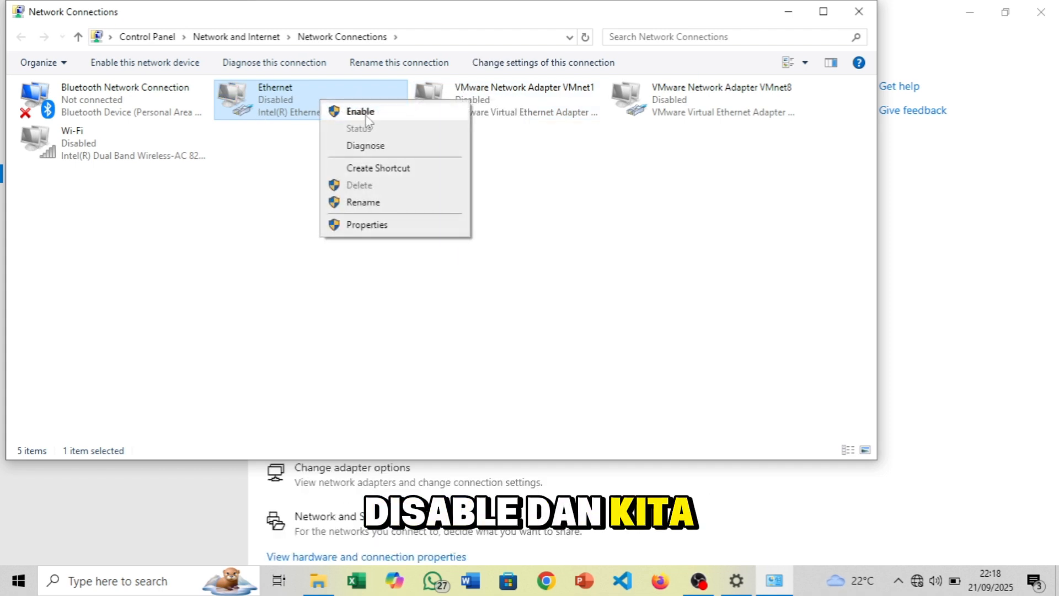
click(358, 111)
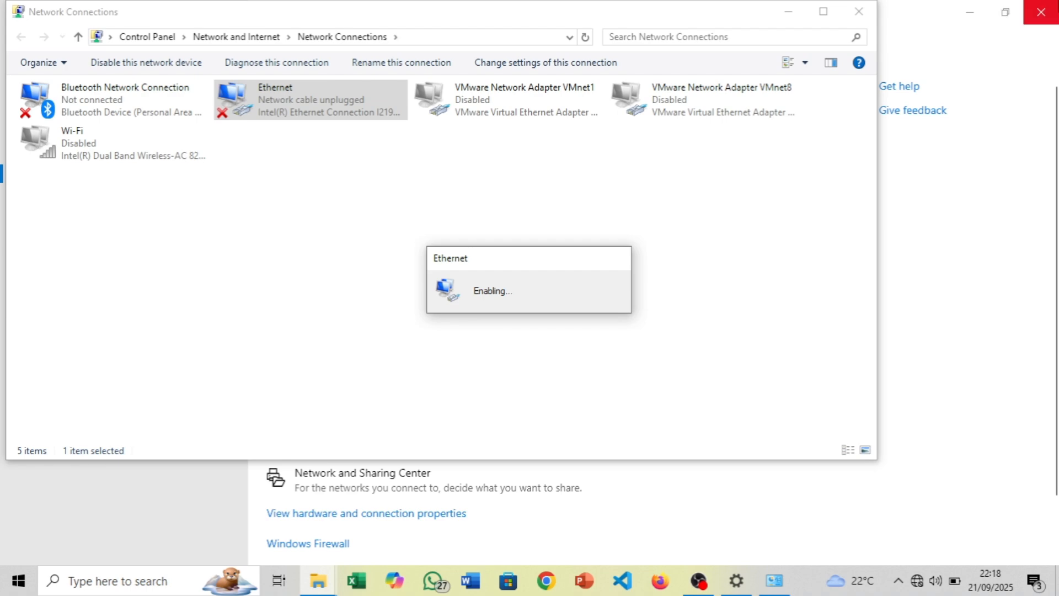
click(1041, 12)
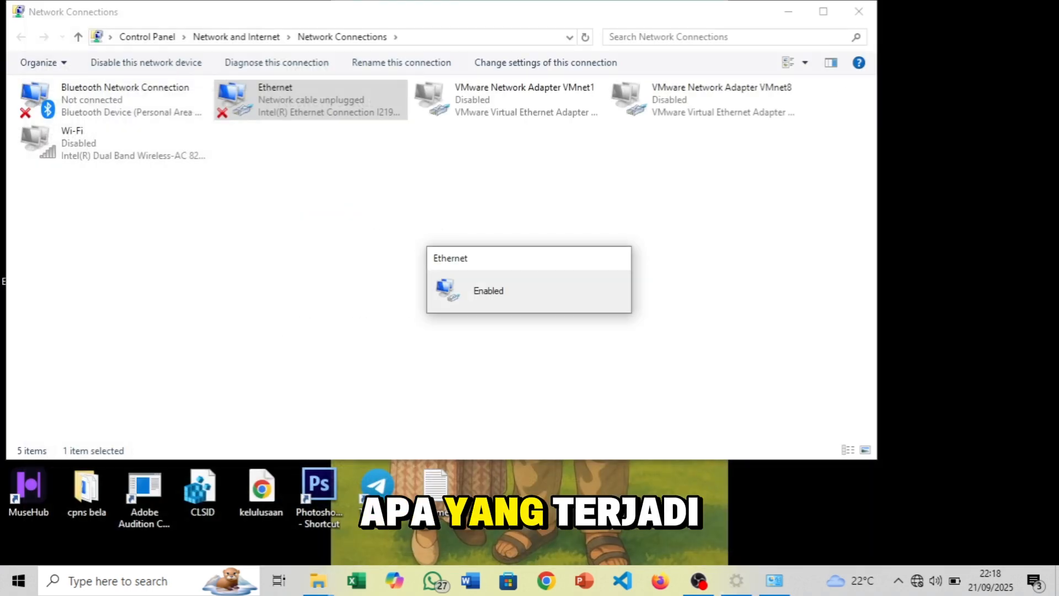
Confirm the Ethernet adapter now has 192.168.100.254, then search for WinBox
double_click(297, 113)
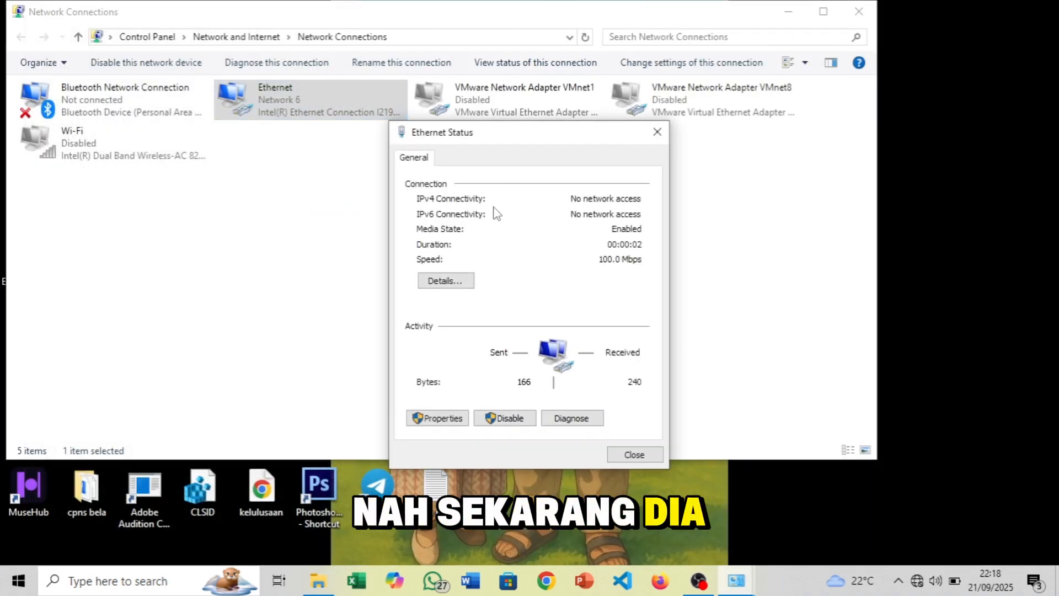
click(446, 278)
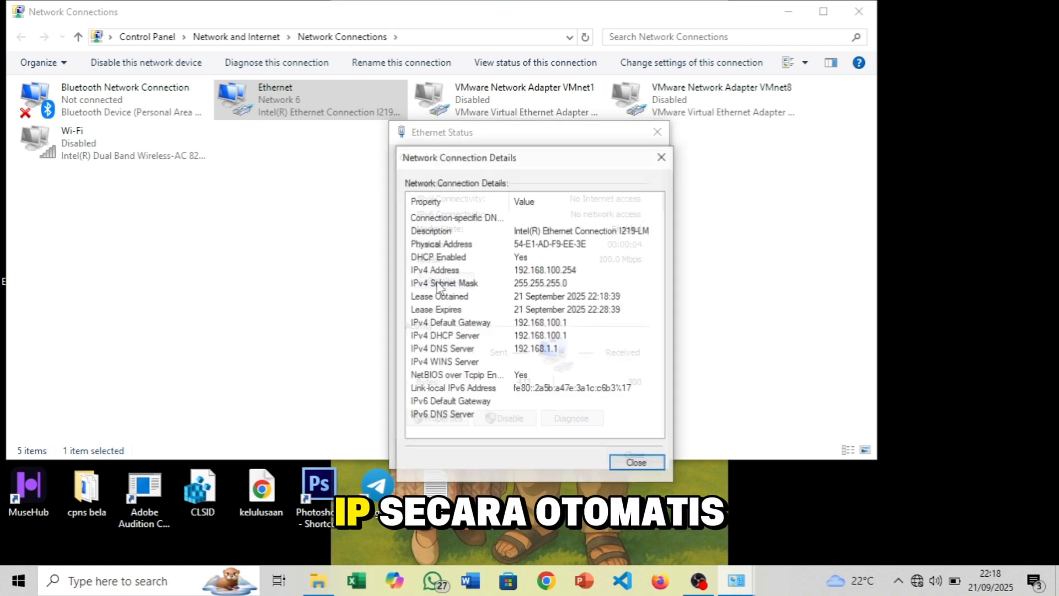
click(512, 271)
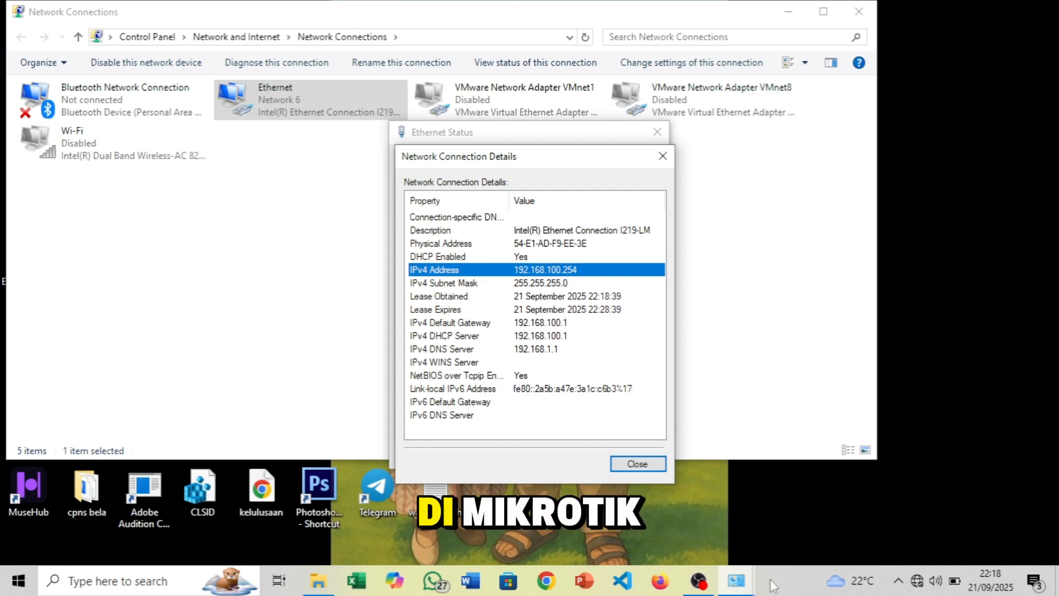
click(318, 500)
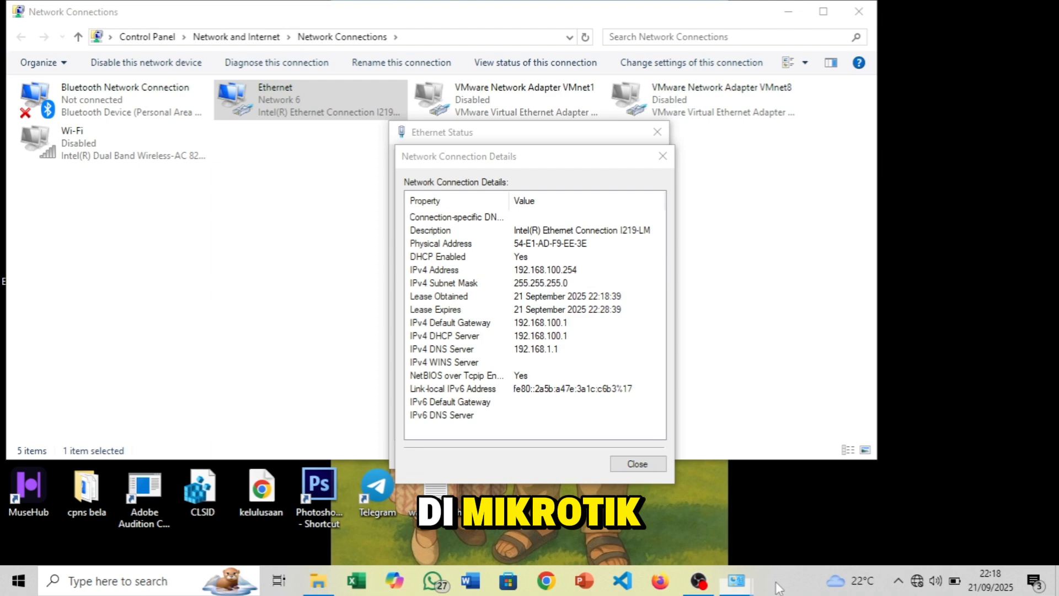
click(10, 588)
text(win)
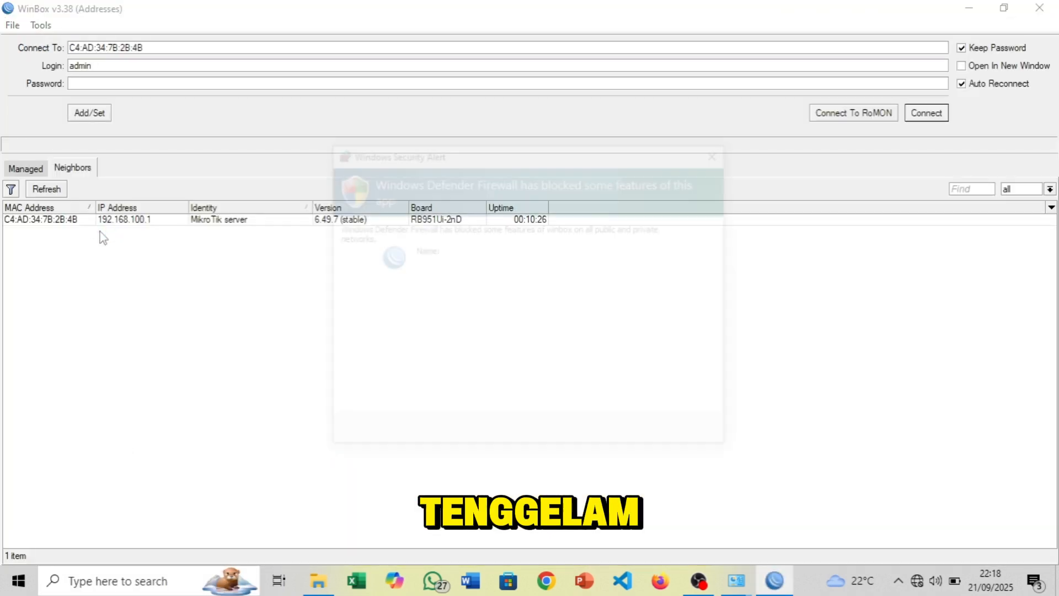
Allow WinBox through the firewall and log in to the router at 192.168.100.1 with its password
click(617, 437)
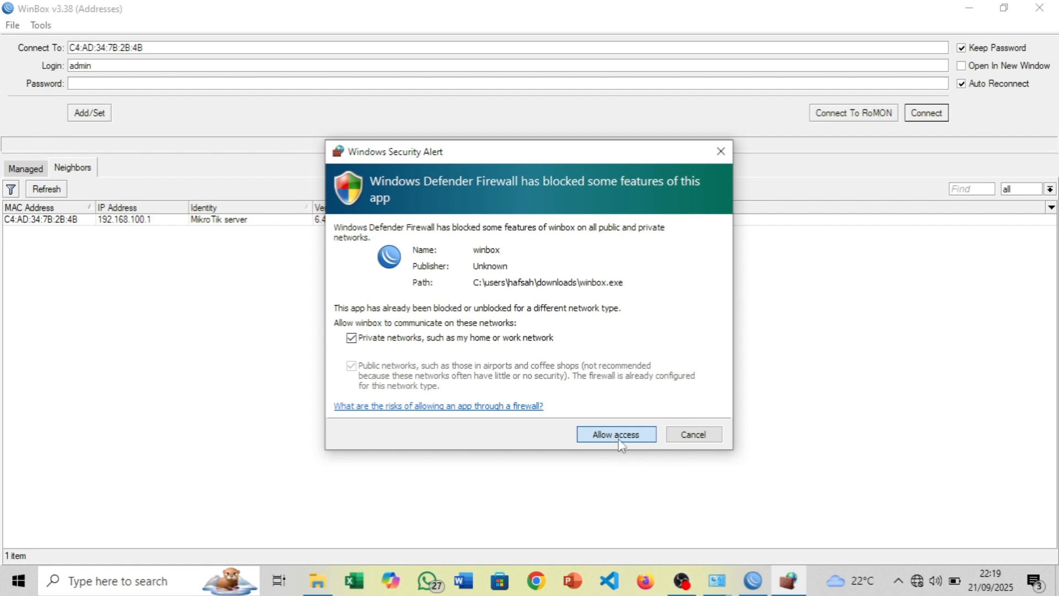
click(126, 220)
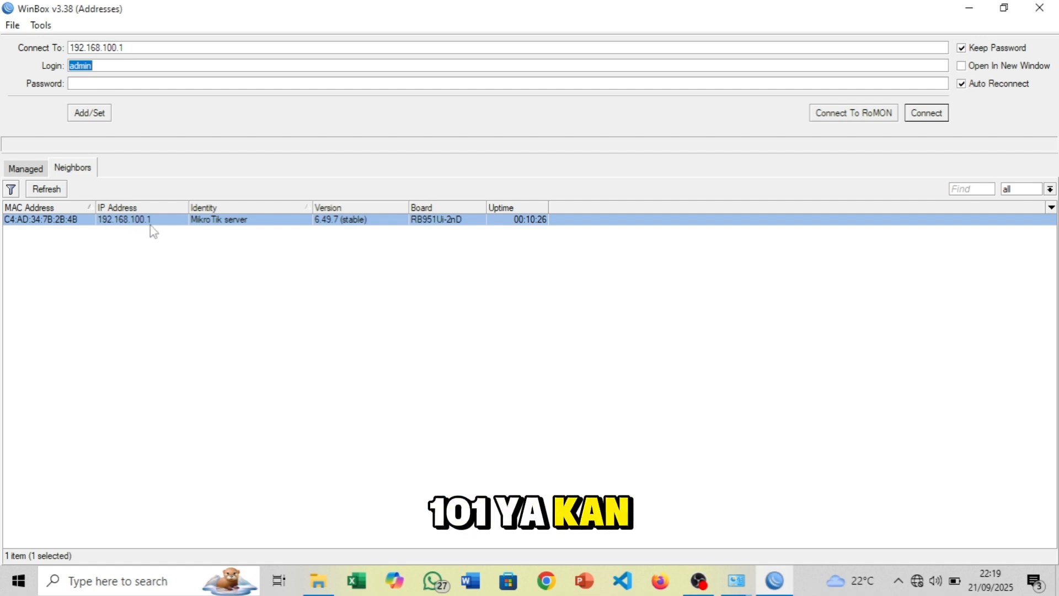
click(737, 581)
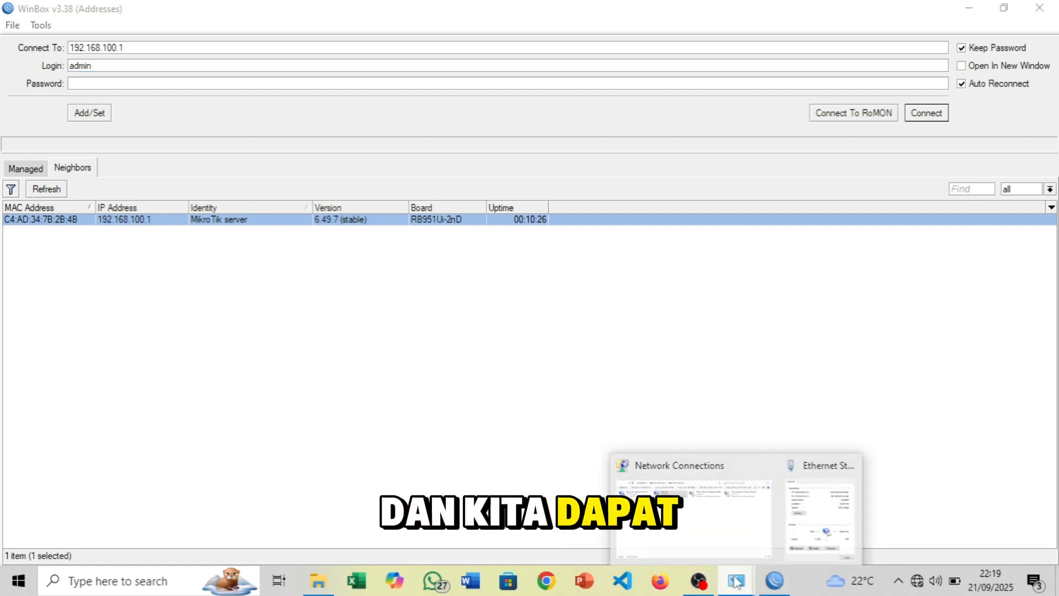
click(822, 513)
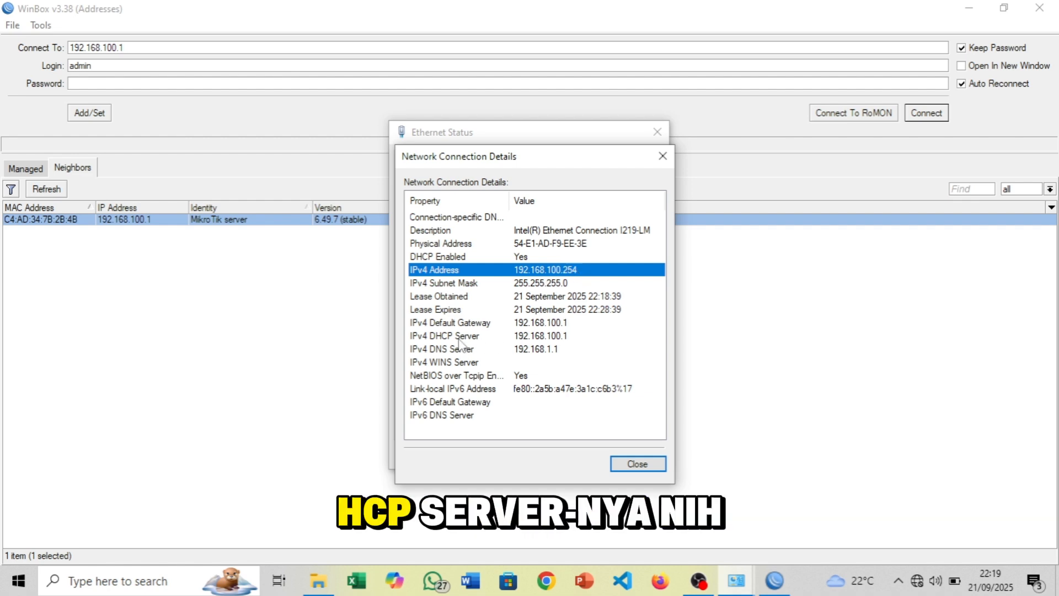
click(663, 156)
click(658, 131)
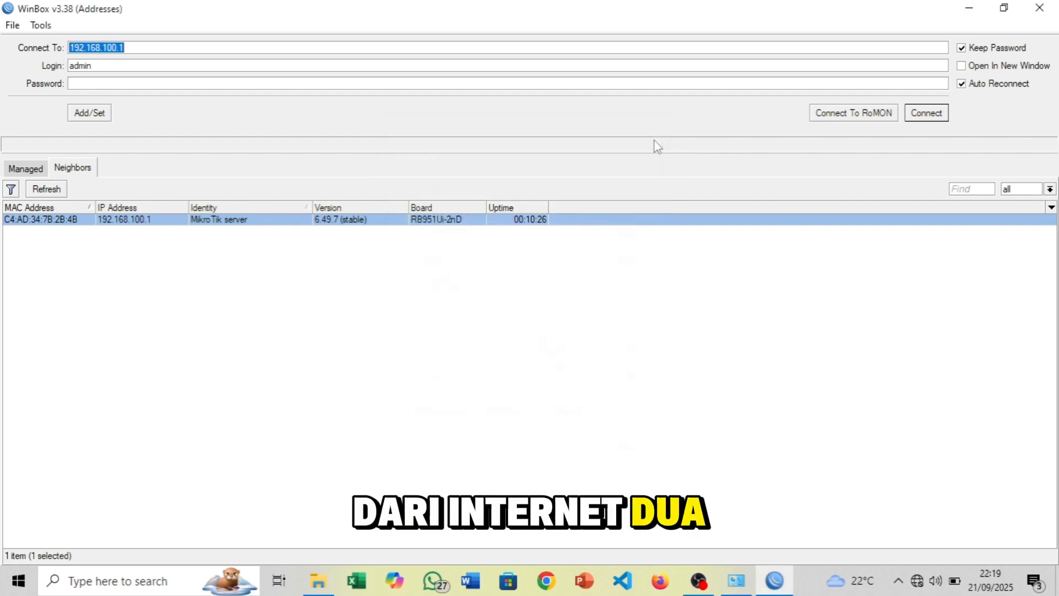
click(163, 84)
text(a)
key(Return)
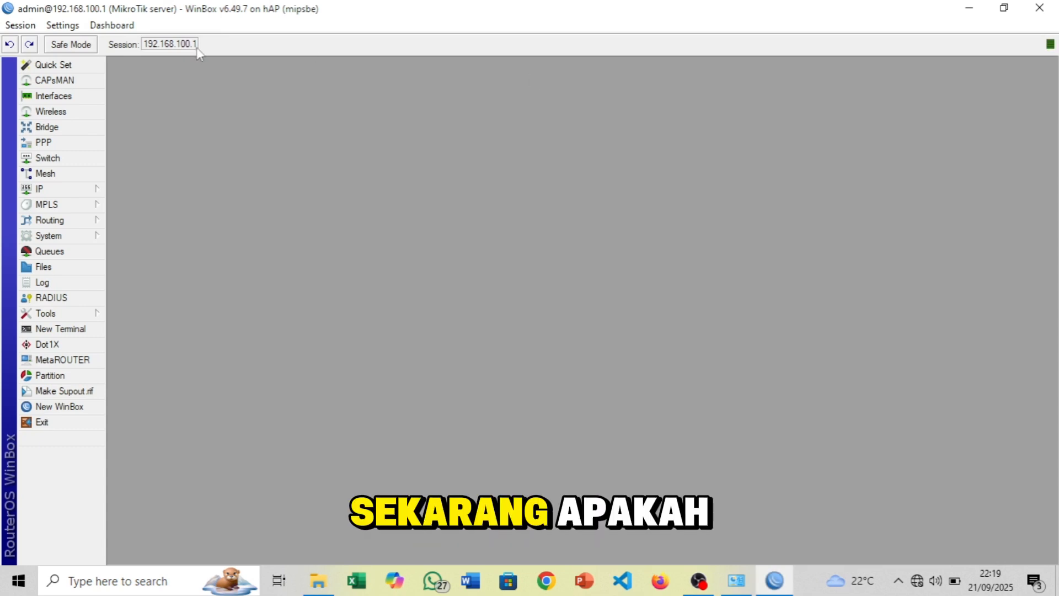
Verify the laptop shows Network 6 without internet, then bring up the Run box
mouse_move(918, 581)
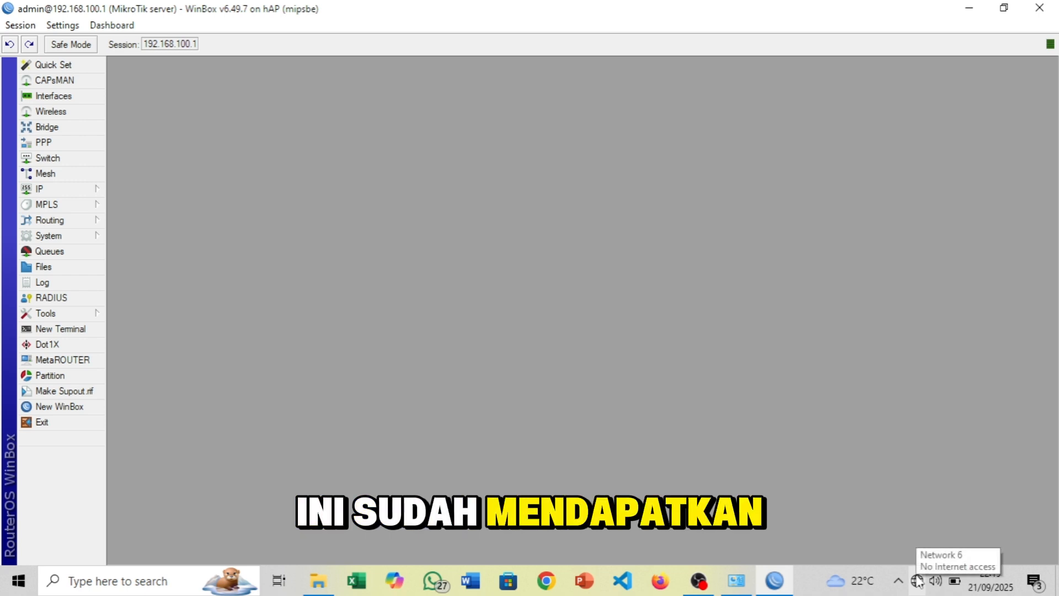
click(918, 581)
click(684, 406)
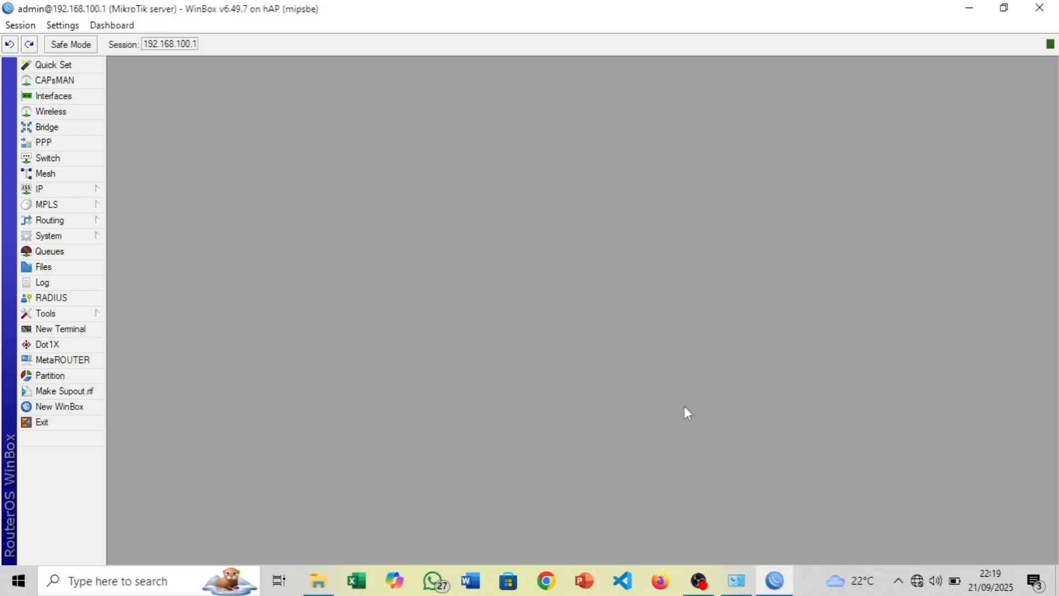
key(super+r)
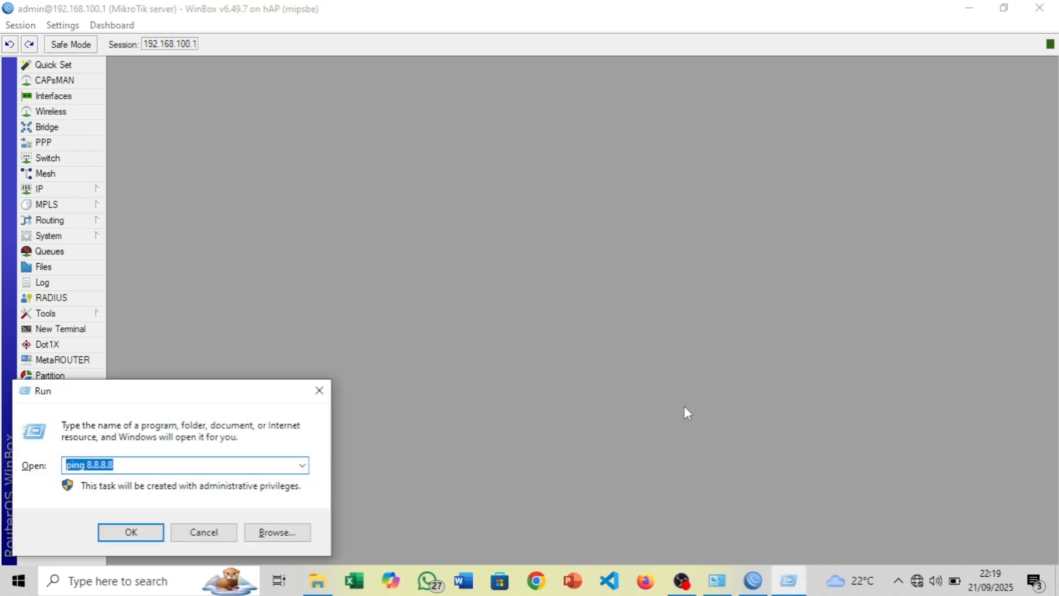
Launch Command Prompt and ping 8.8.8.8 from the laptop
text(cmd)
key(Return)
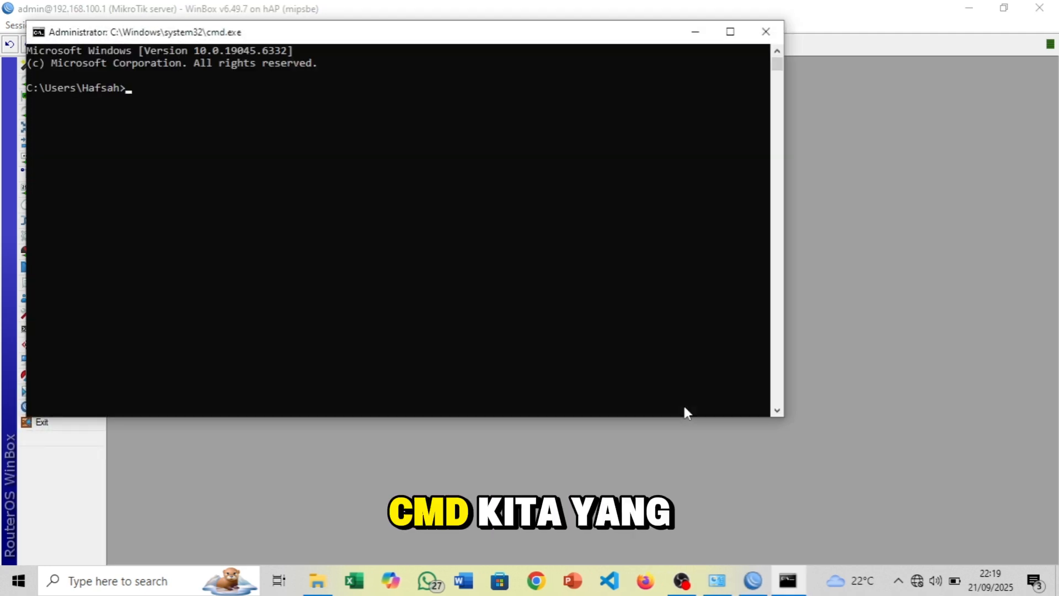
text(ping 192)
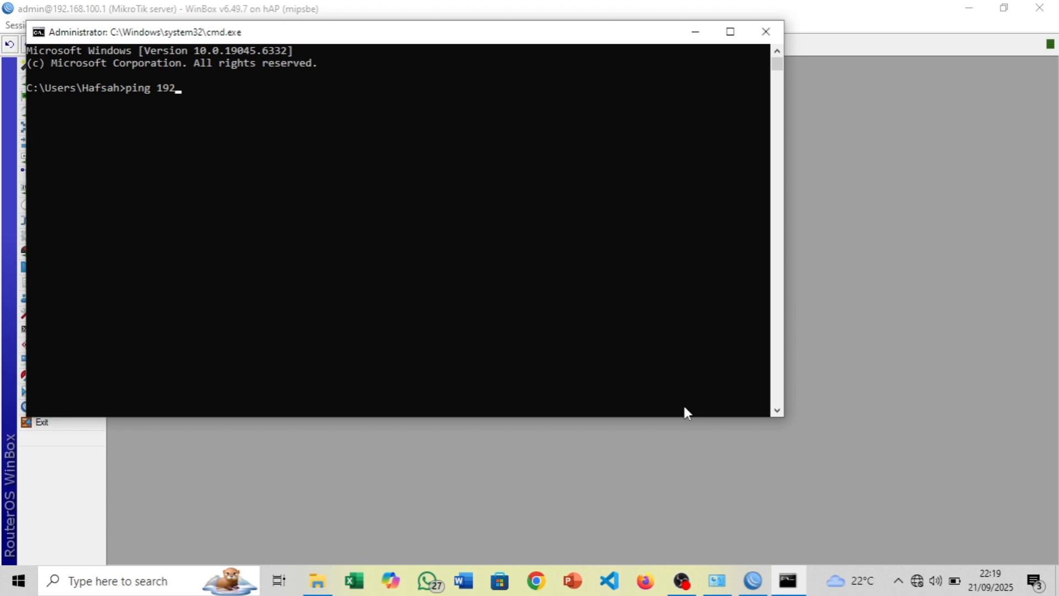
key(BackSpace)
key(BackSpace)
key(BackSpace)
text(8.8.8.8)
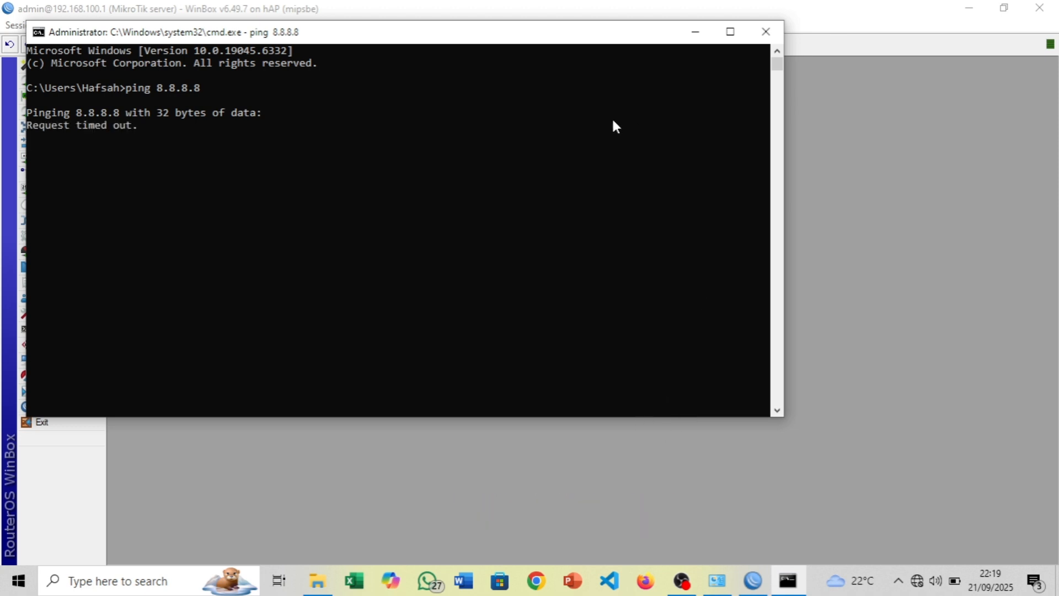
Rerun it as a continuous ping 8.8.8.8 -t, which times out, and return to WinBox
key(ctrl+c)
key(Up)
text(-t)
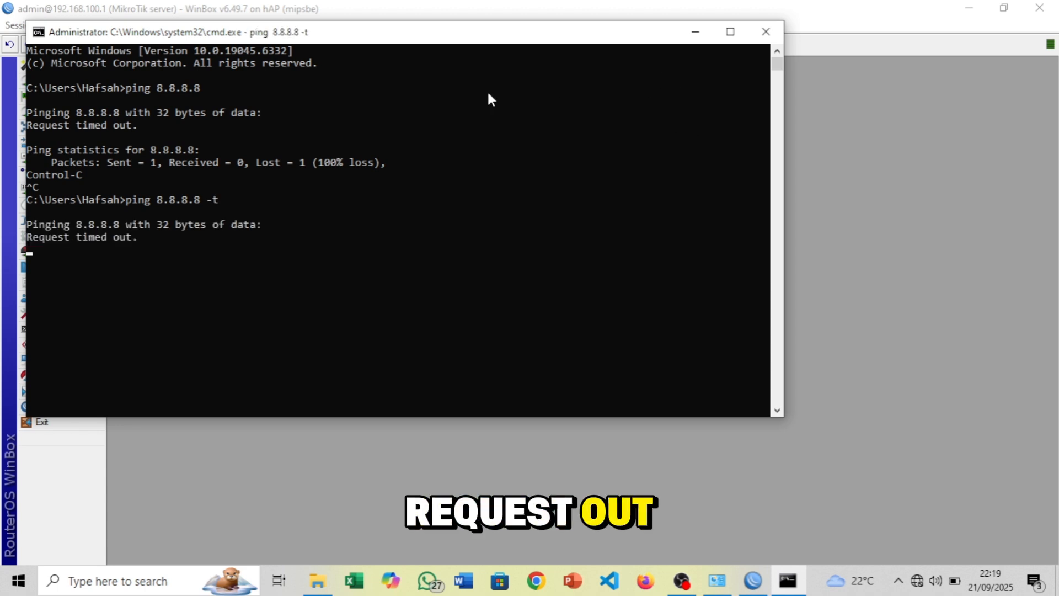
key(alt+Tab)
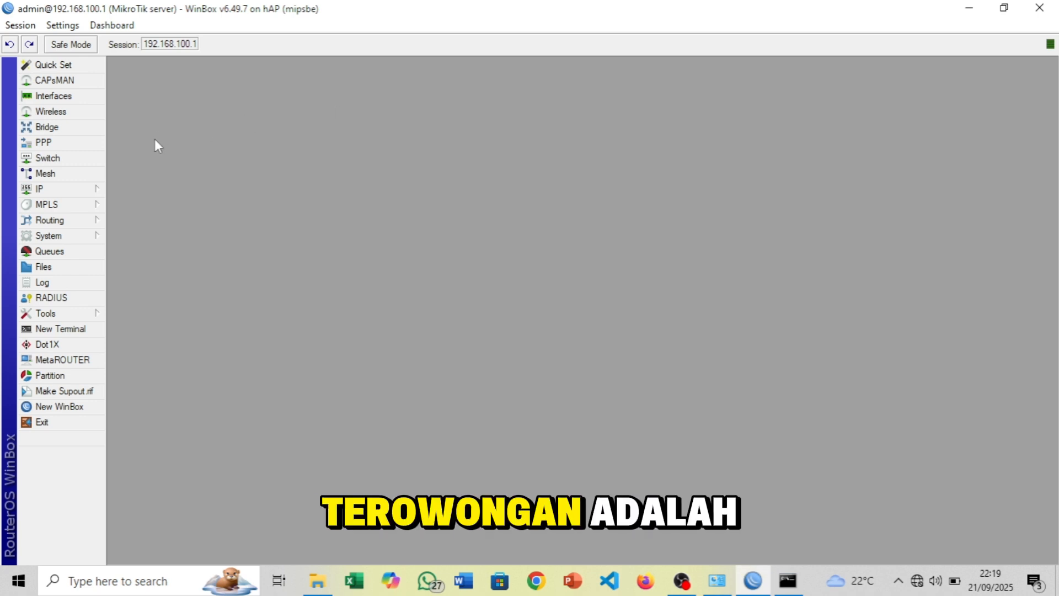
Add a firewall NAT rule with chain srcnat and action masquerade
click(94, 190)
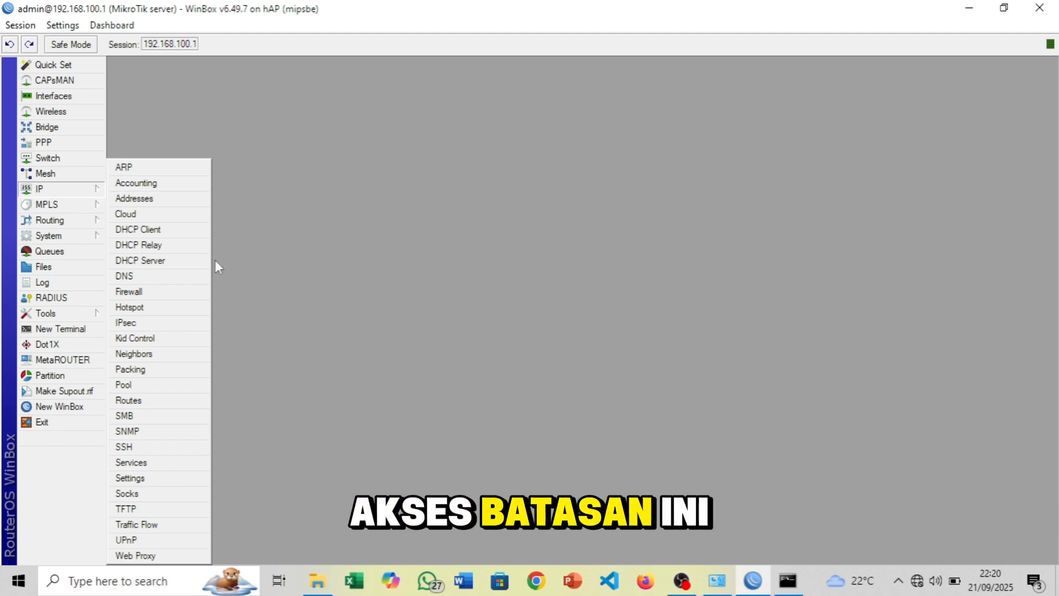
click(160, 296)
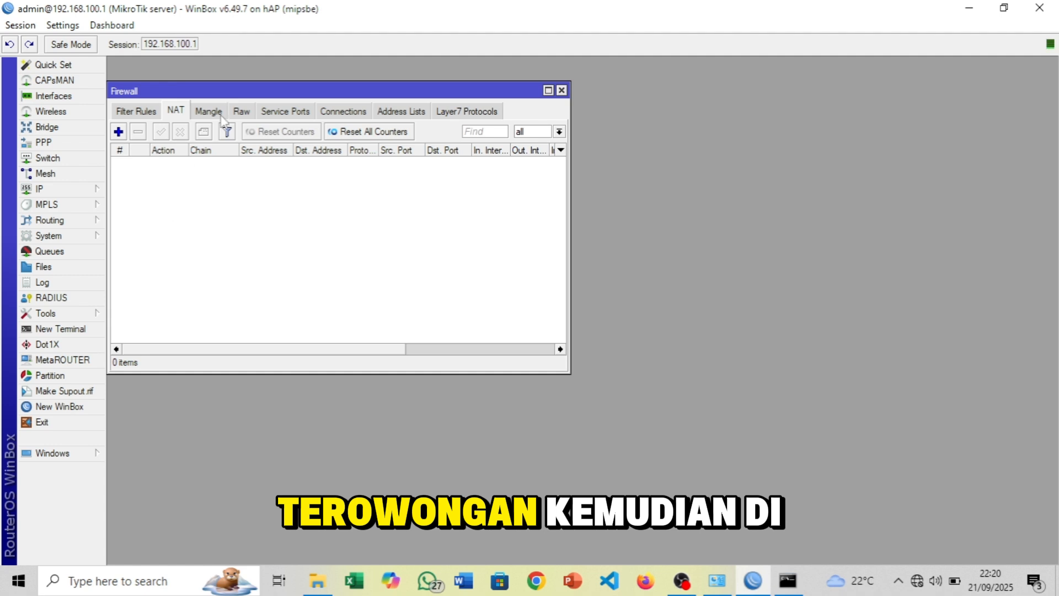
click(139, 113)
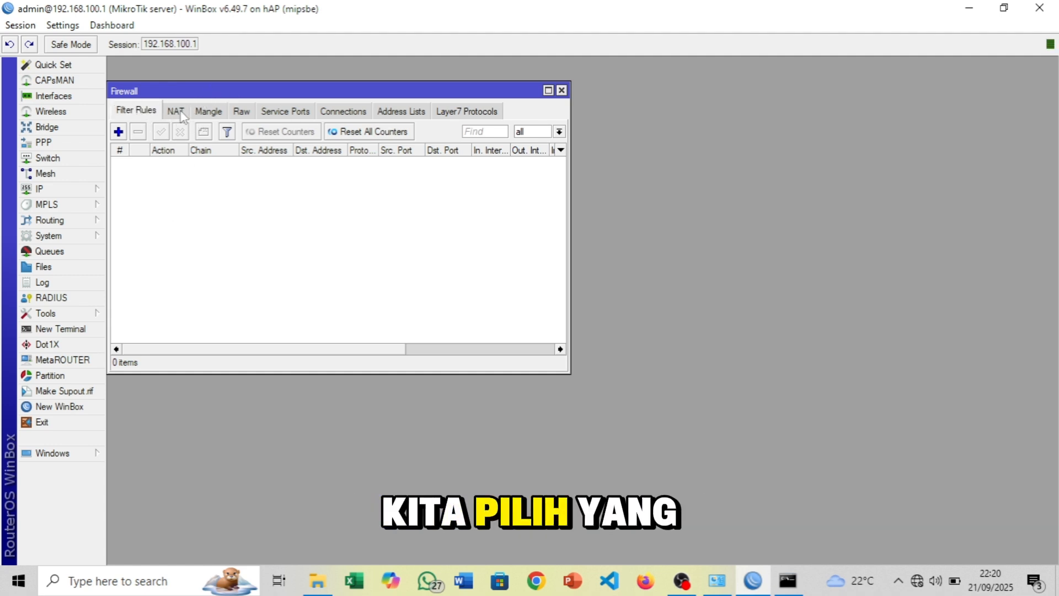
click(175, 111)
click(118, 131)
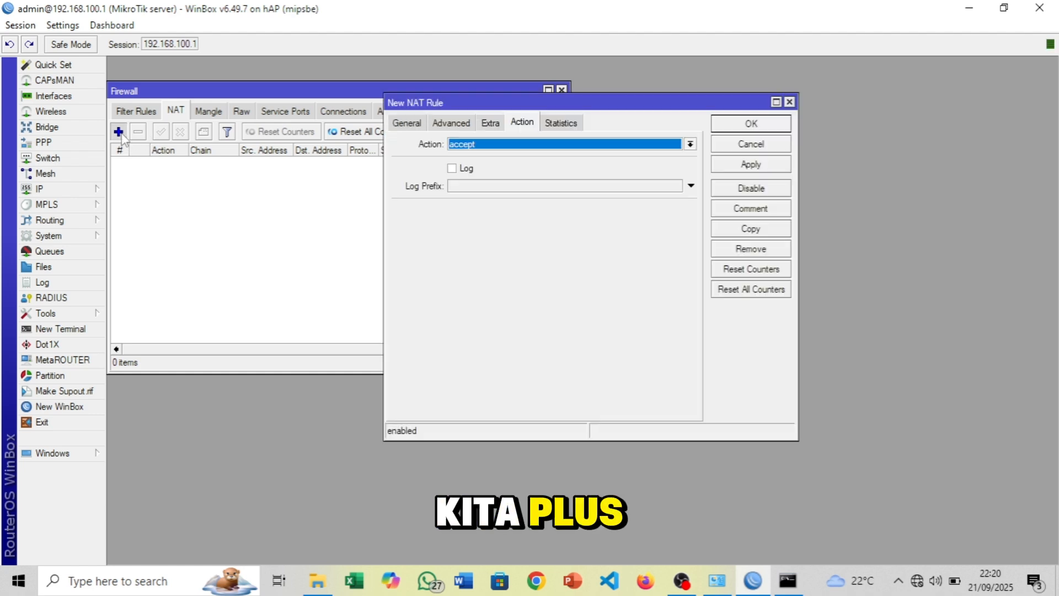
click(409, 122)
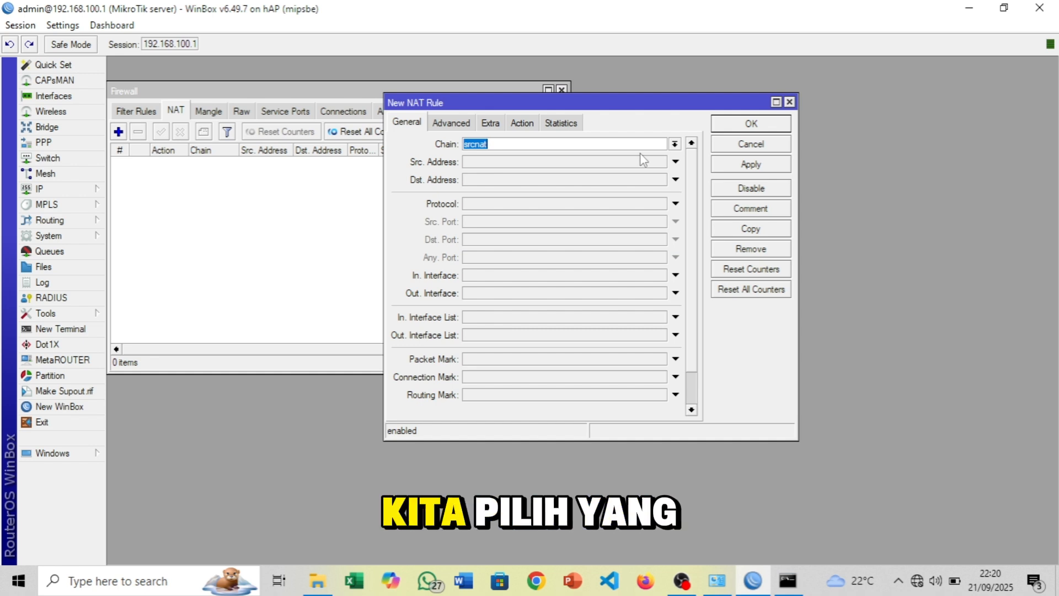
click(674, 144)
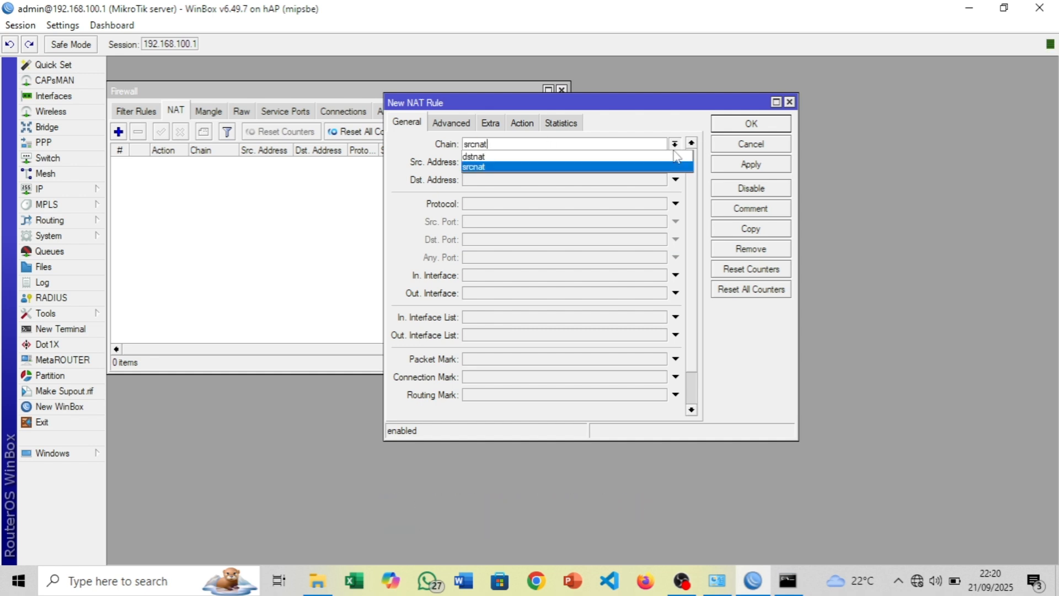
click(652, 168)
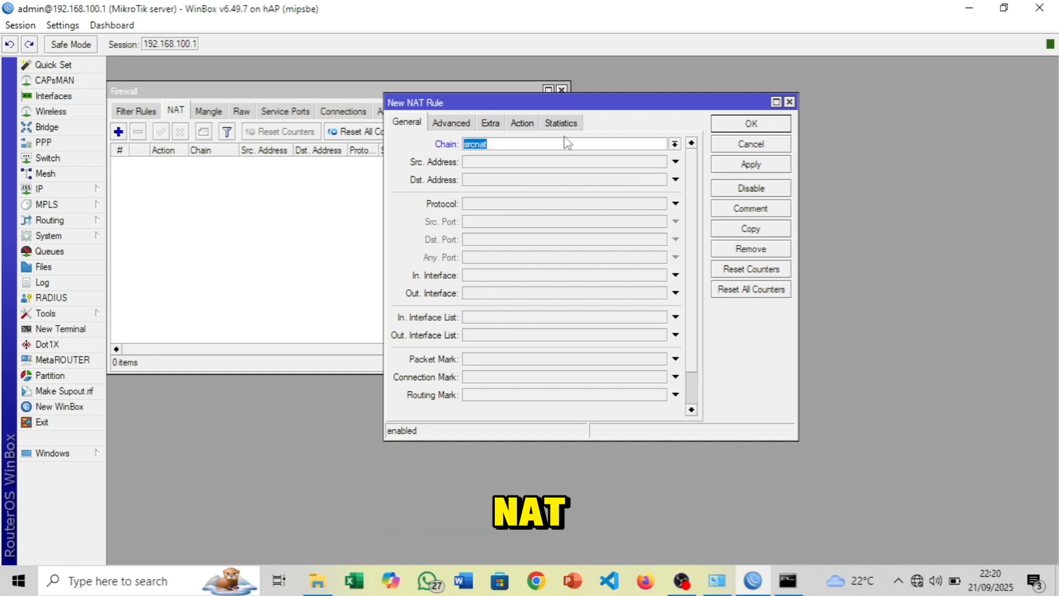
click(522, 123)
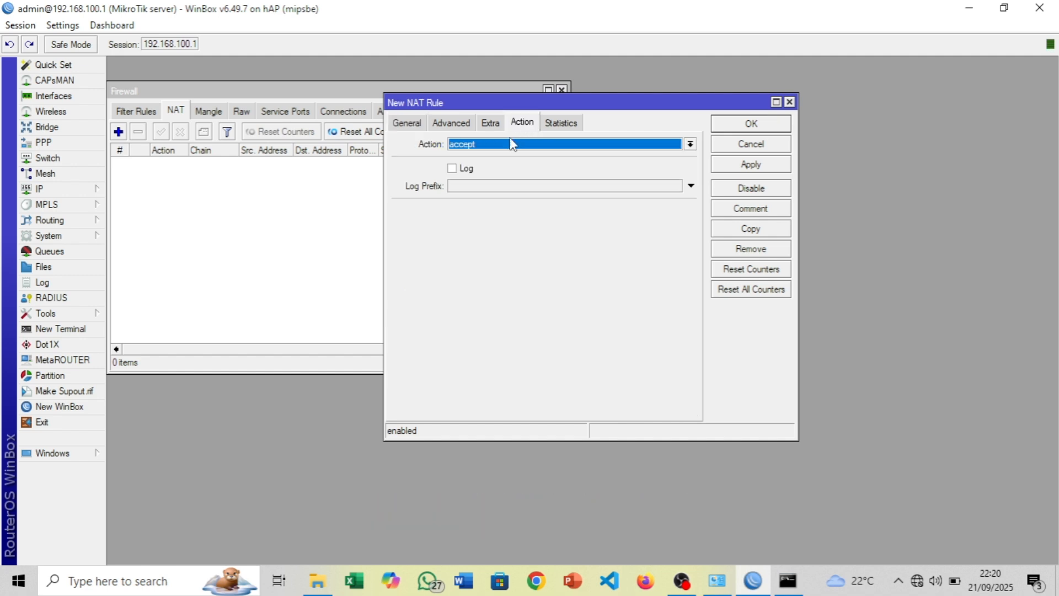
click(488, 146)
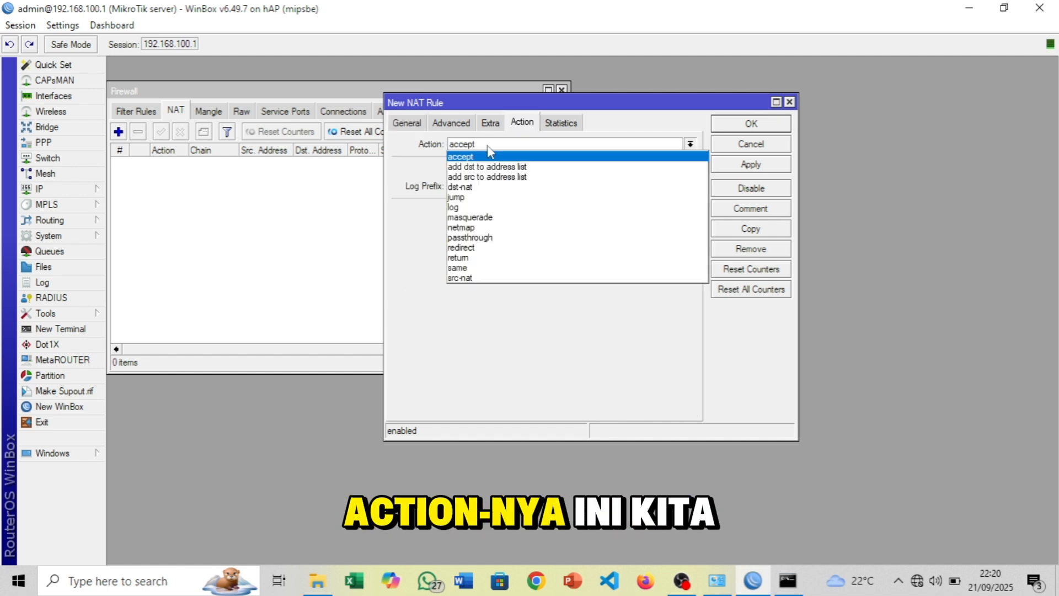
click(488, 217)
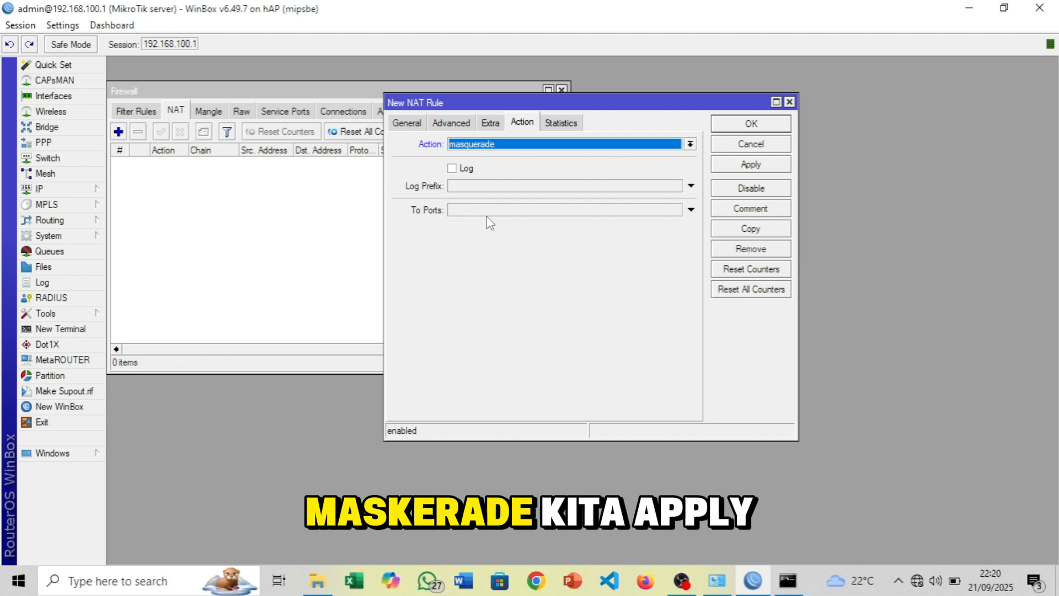
click(775, 165)
click(752, 124)
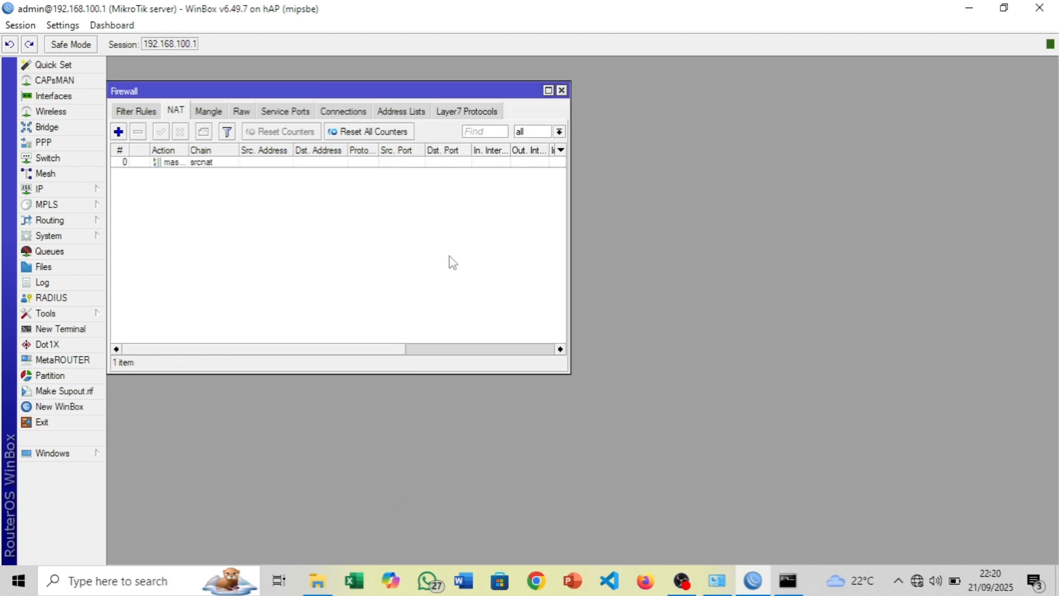
Confirm the continuous ping to 8.8.8.8 now replies in about 35–52 ms and check the PC's network status
key(alt+Tab)
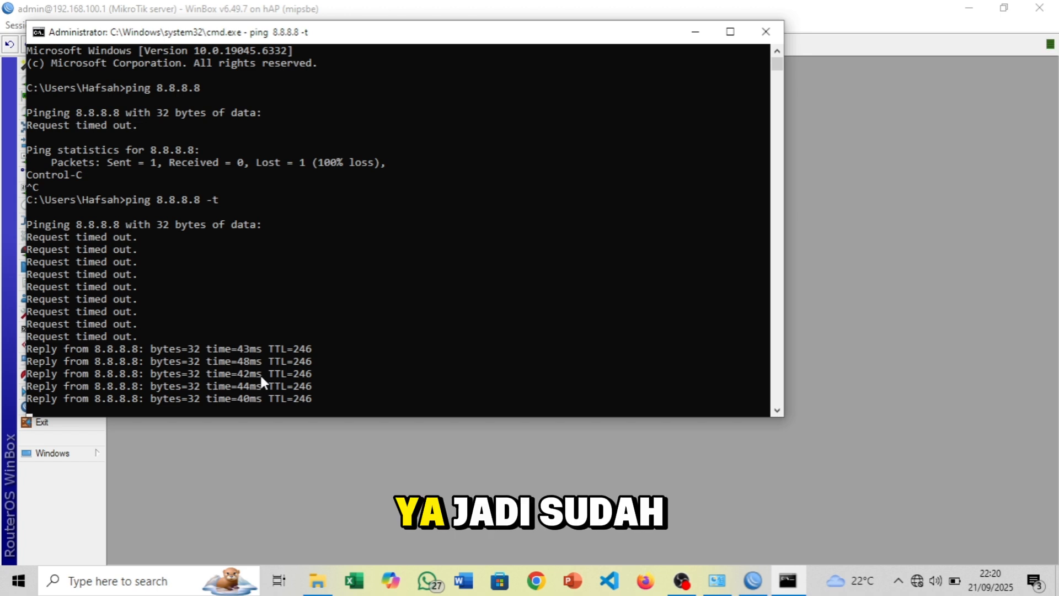
click(917, 580)
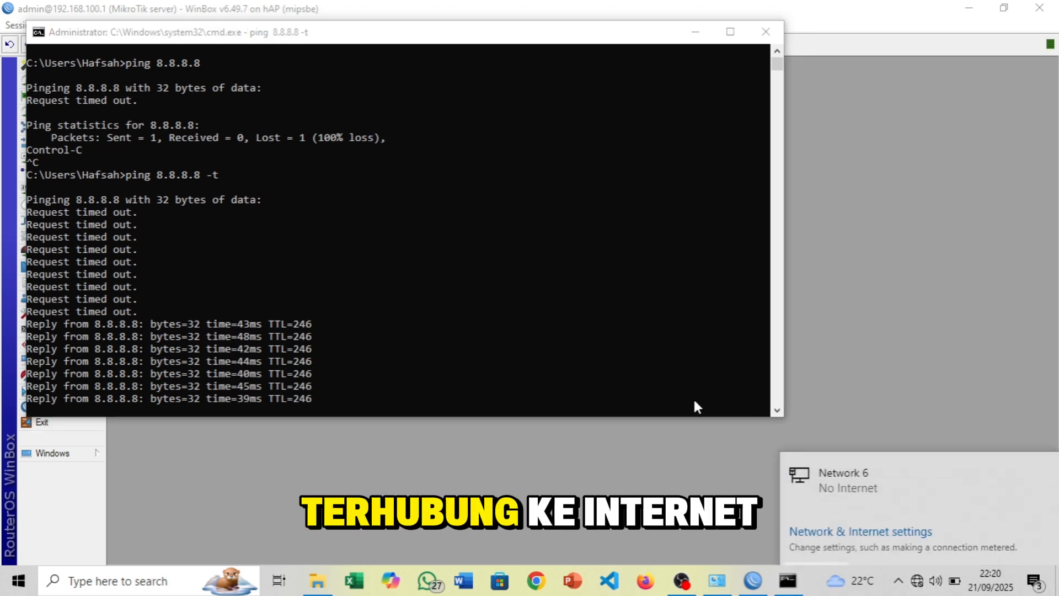
click(539, 352)
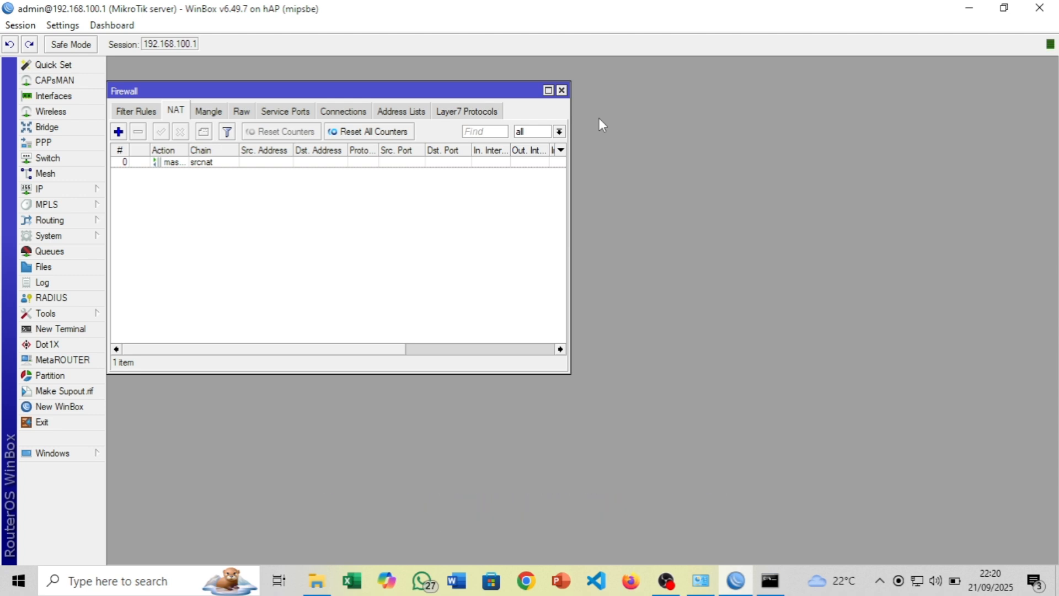
Close the Firewall window, open the Interfaces list and select ether1 internet
click(561, 89)
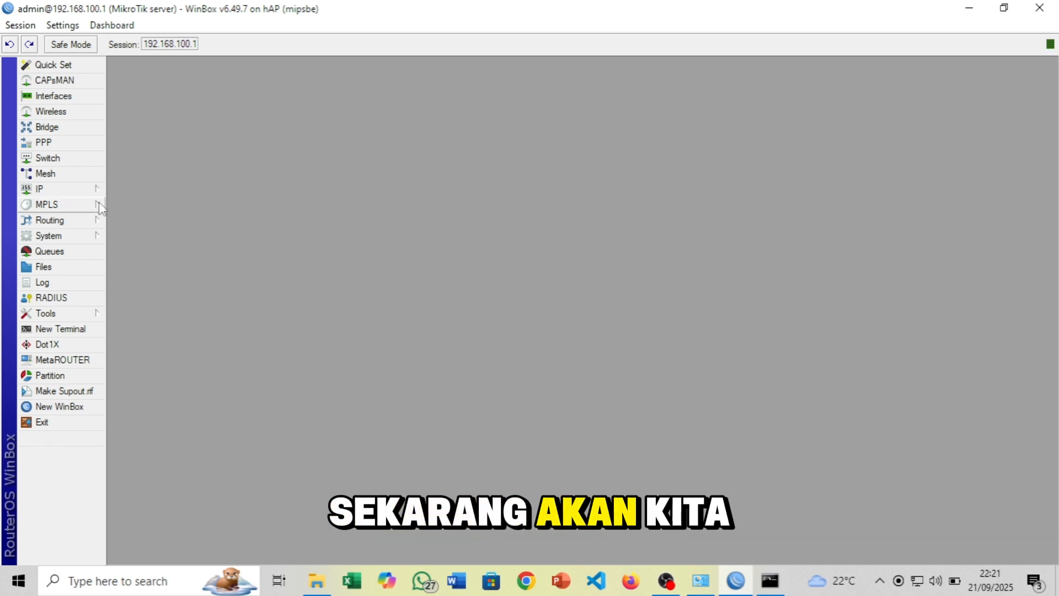
click(55, 96)
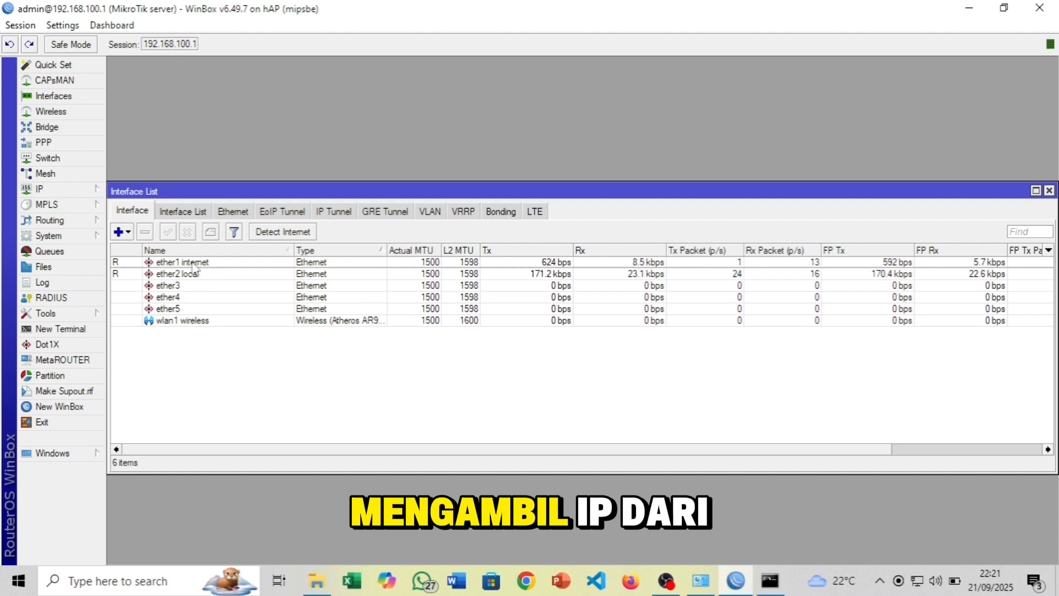
click(193, 264)
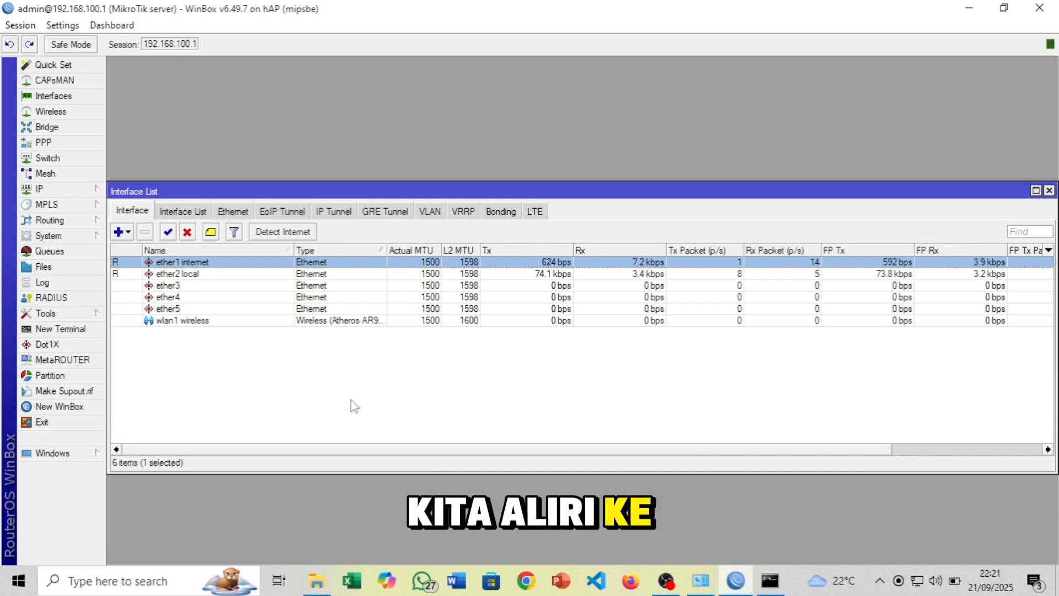
Close the ping window, reopen the Interfaces list and select the ether1 and wlan1 rows
click(770, 580)
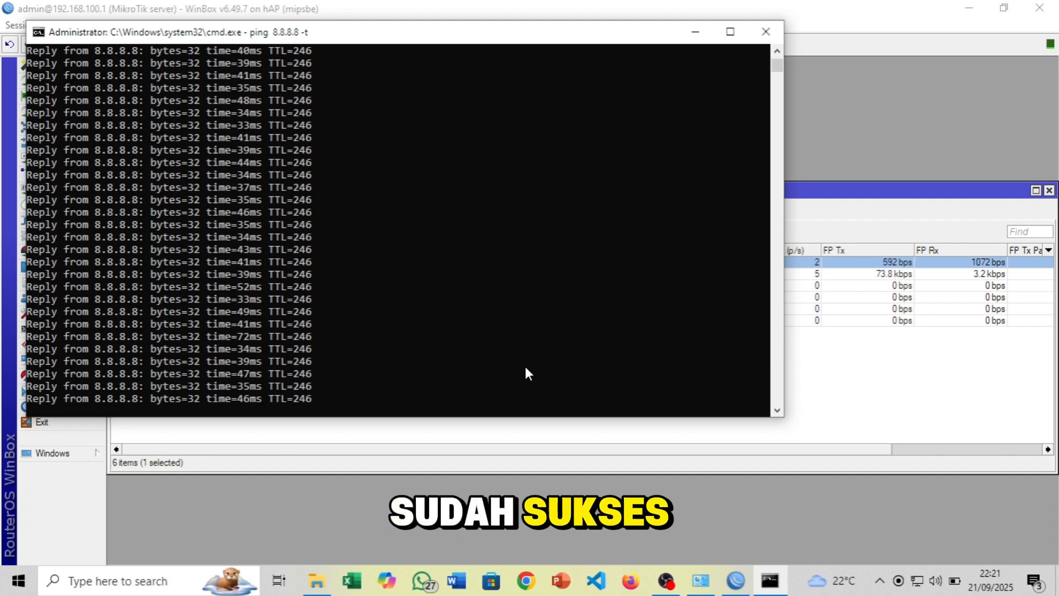
click(770, 32)
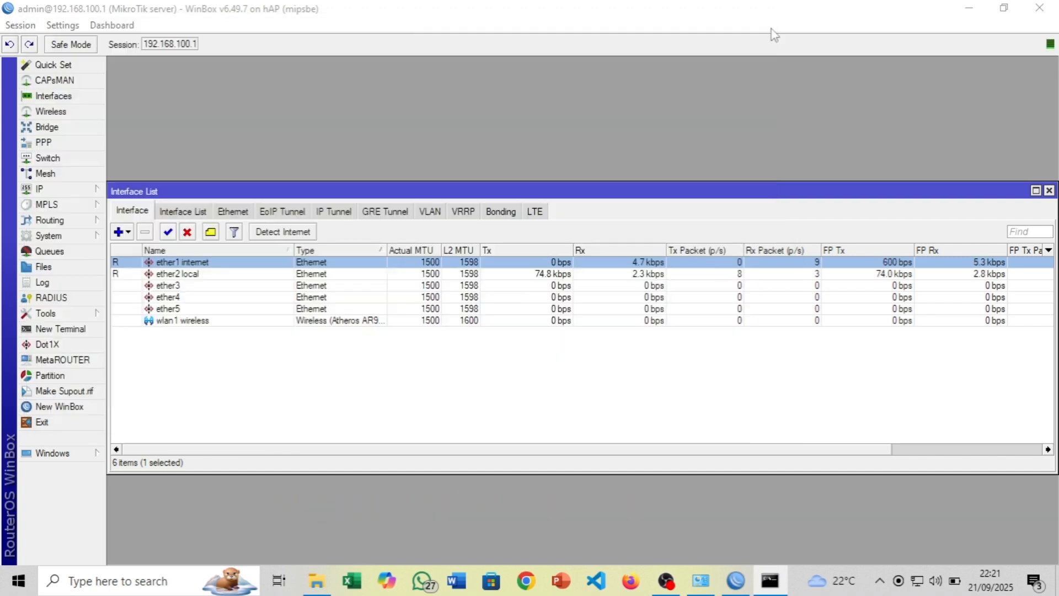
click(1051, 191)
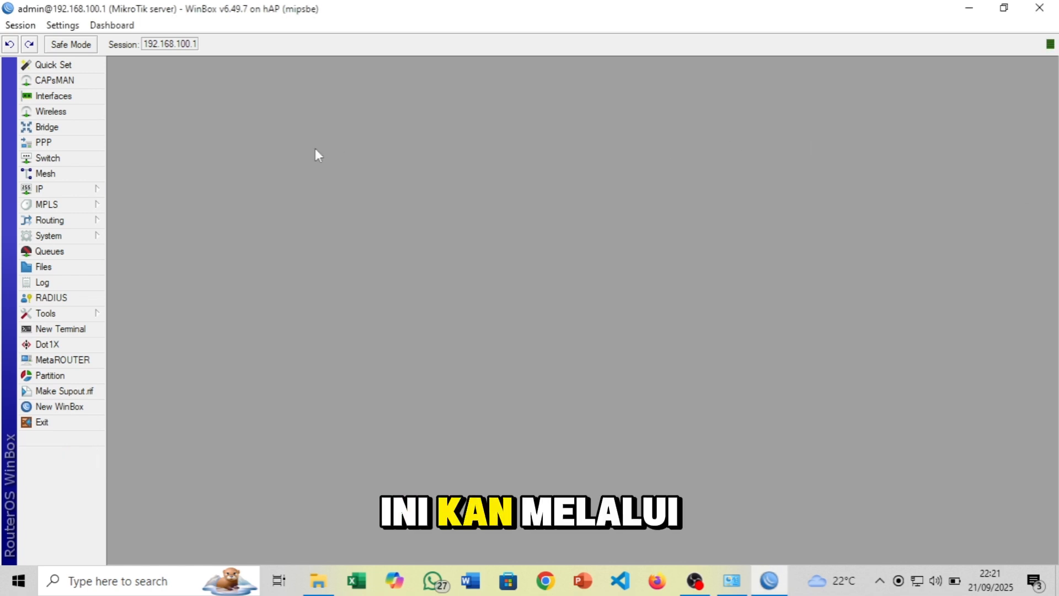
click(54, 96)
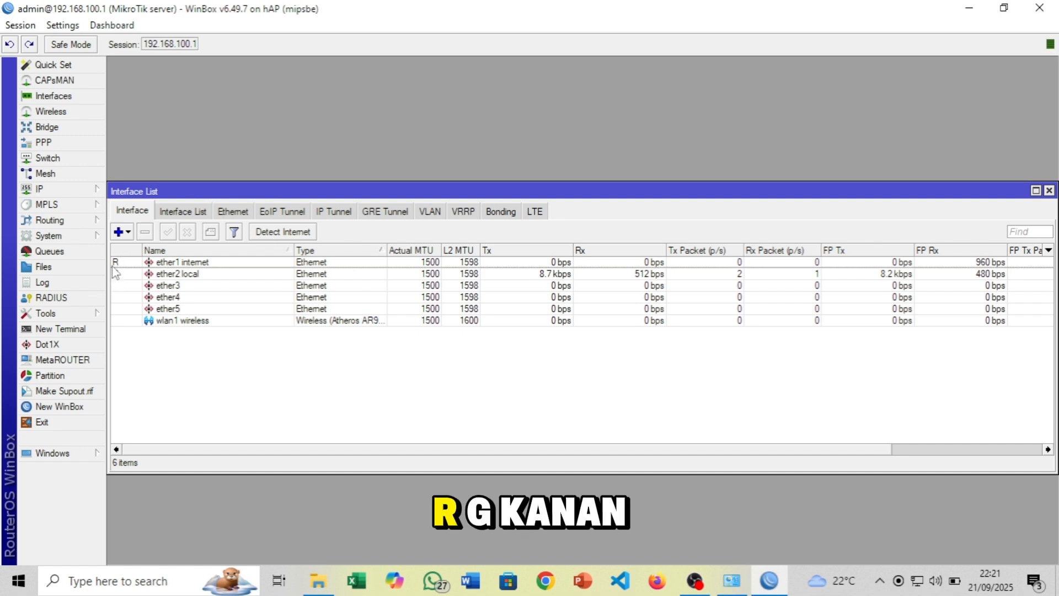
click(114, 266)
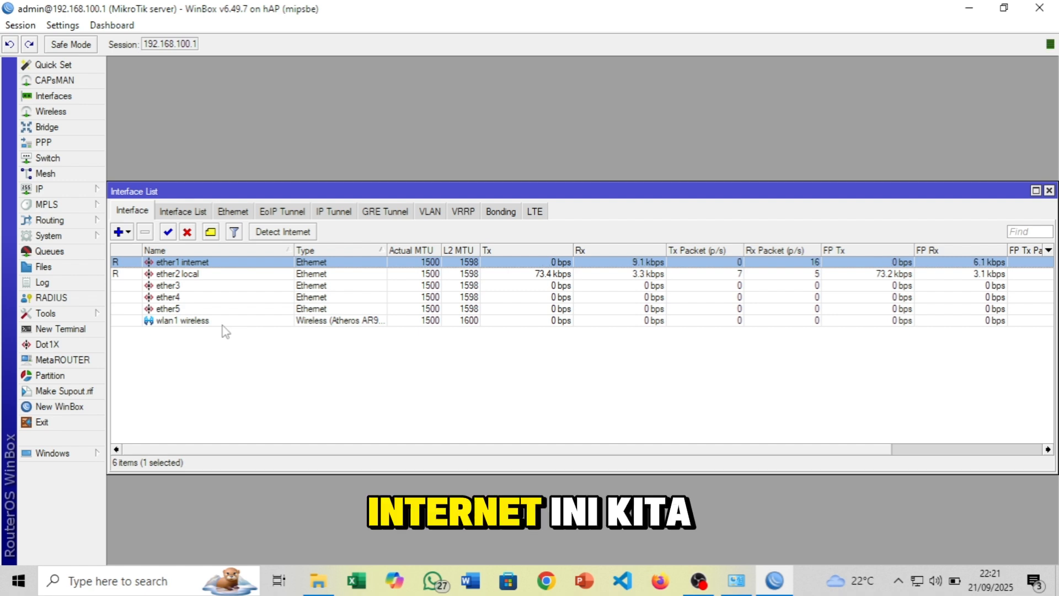
click(180, 322)
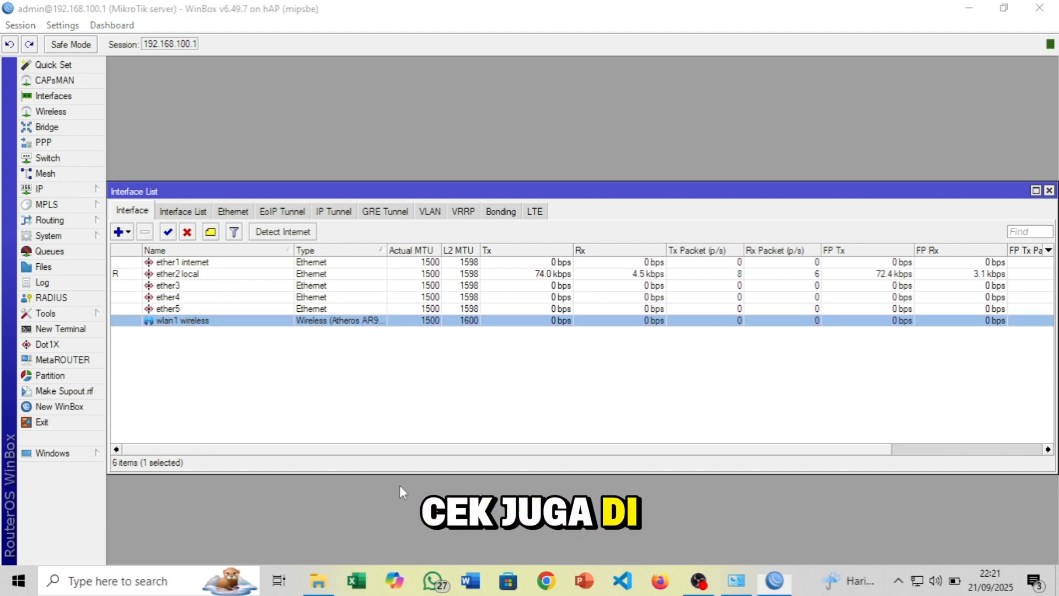
Run 'ping 8.8.8.8 -t' in a new admin Command Prompt, minimize it, and open wlan1's settings
key(super+r)
key(Return)
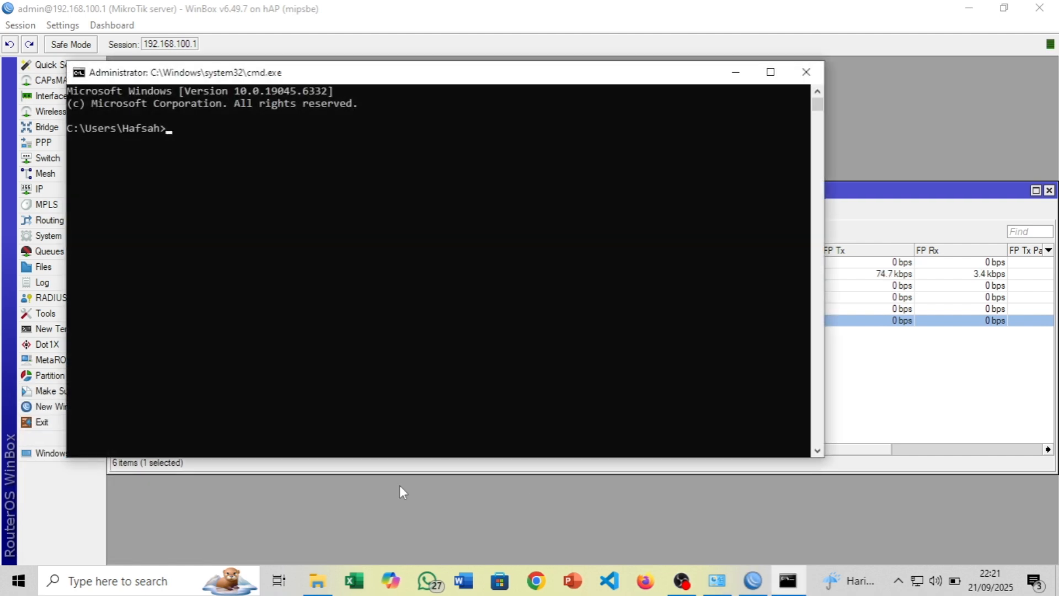
text(ping 8.8.8)
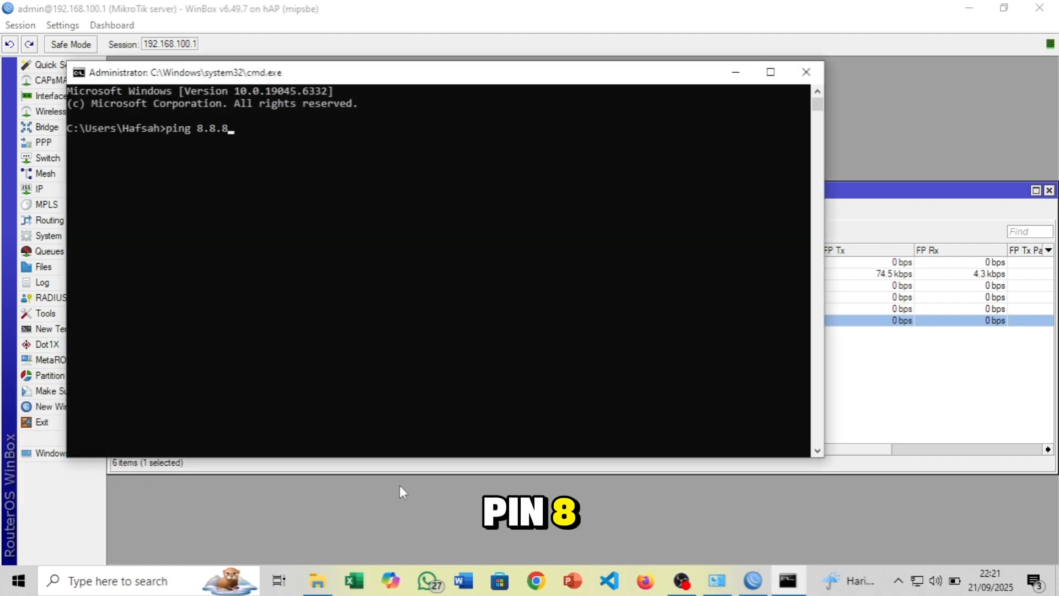
text(.8 -t)
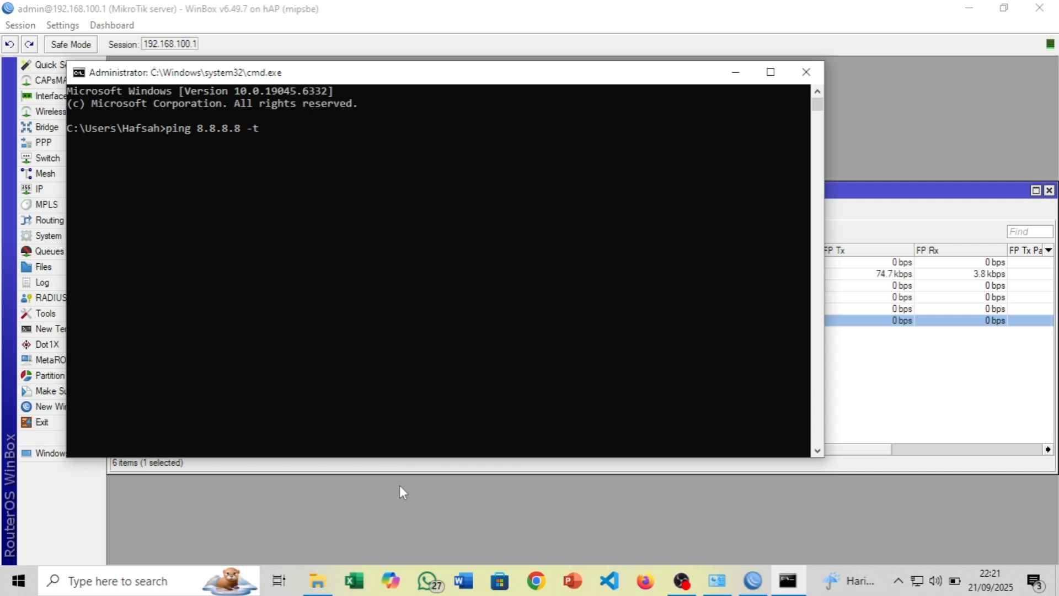
key(Return)
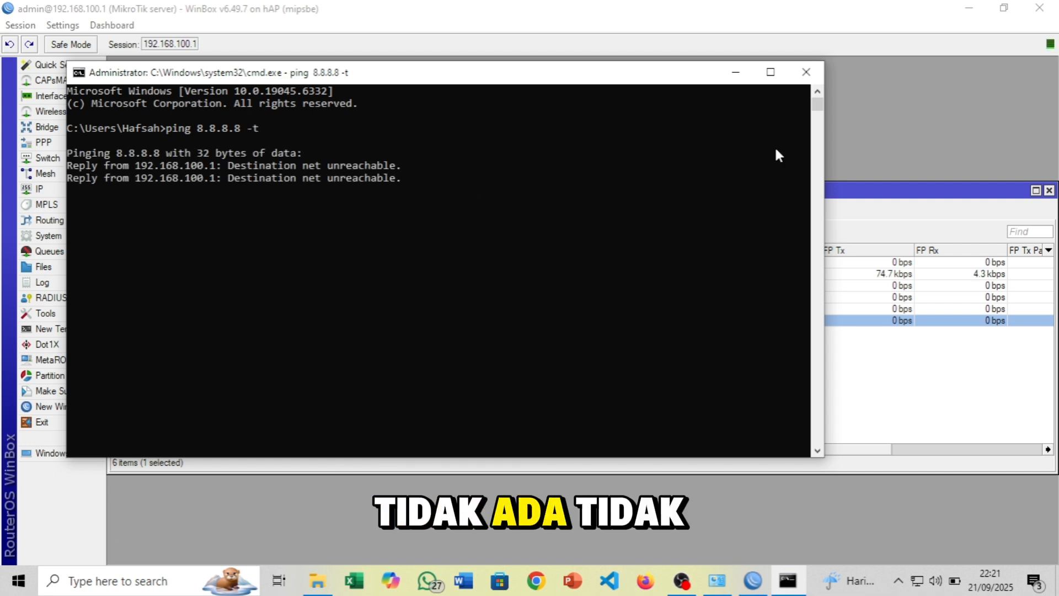
click(742, 80)
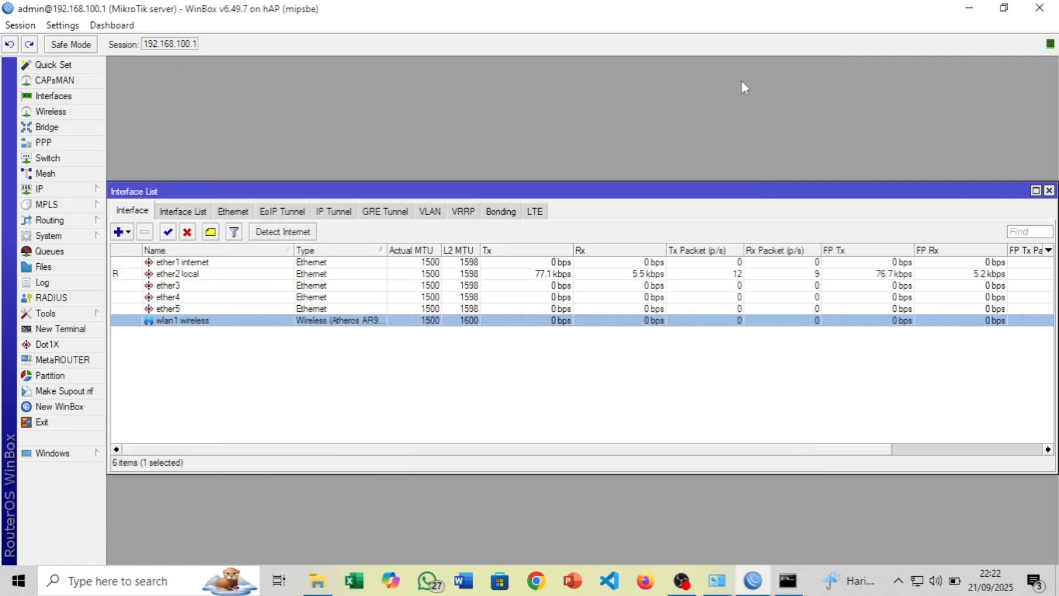
double_click(168, 325)
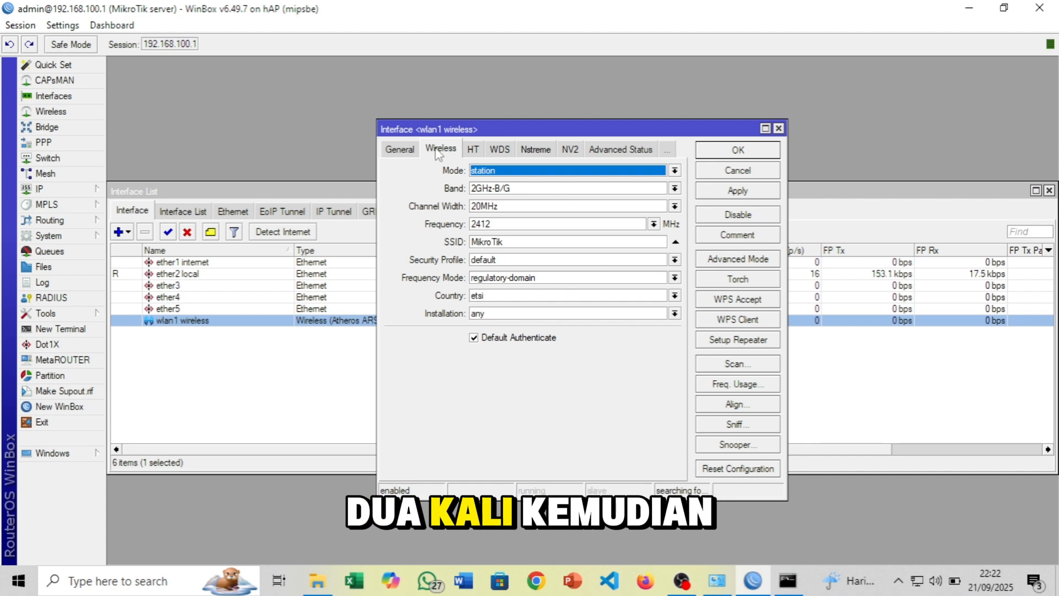
Change wlan1's wireless Mode from station to ap bridge and launch its network Scanner
click(402, 147)
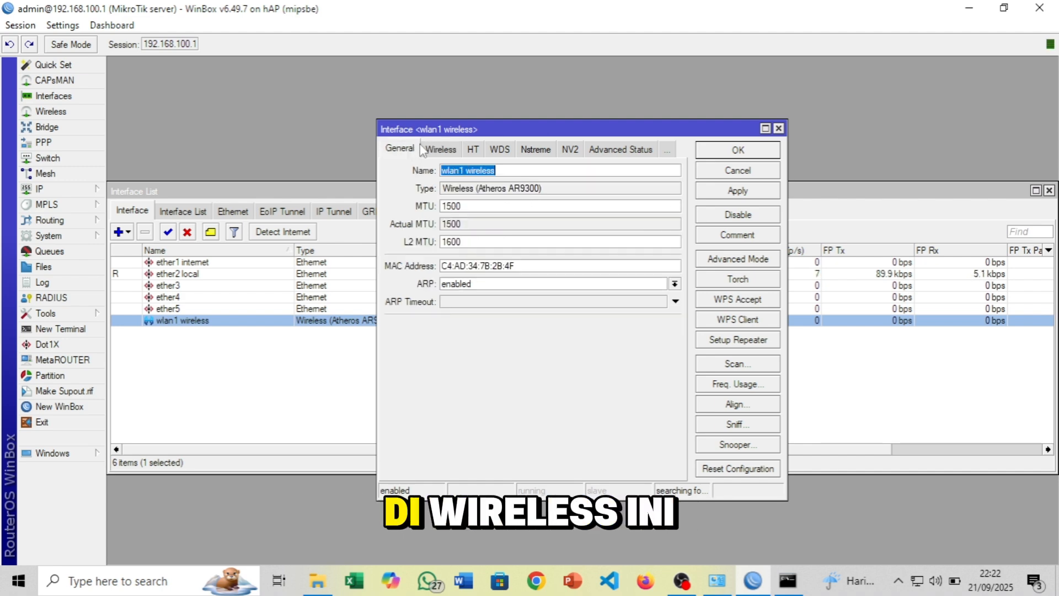
click(448, 151)
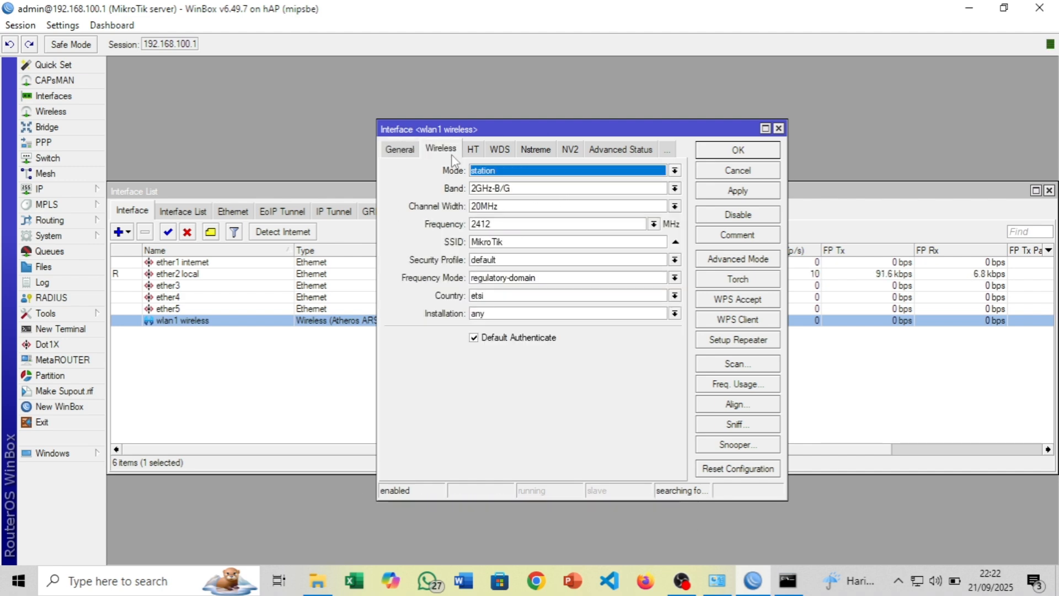
click(504, 174)
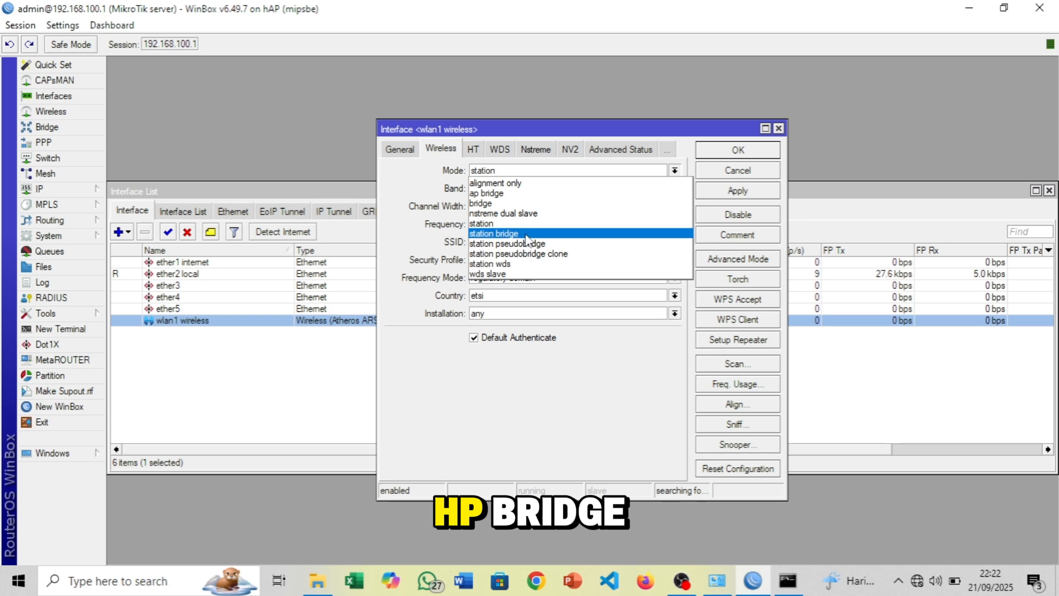
click(516, 193)
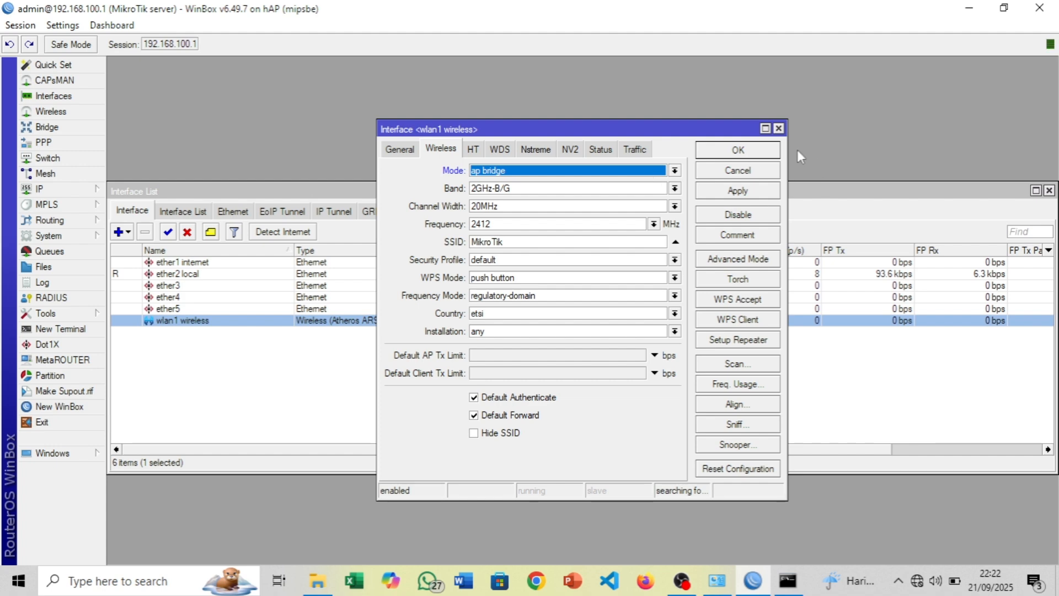
click(730, 365)
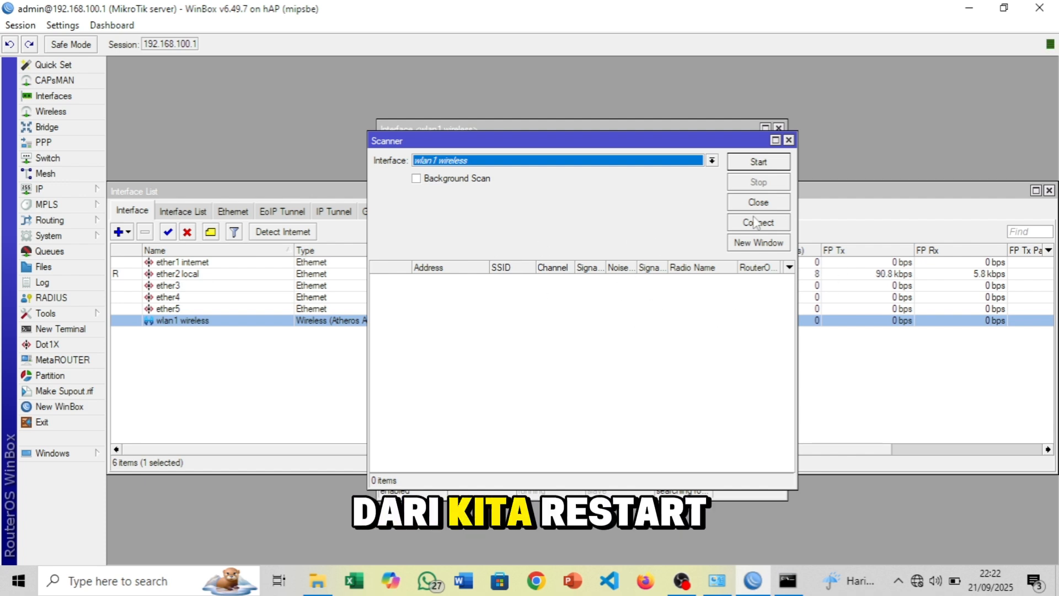
Scan for networks and connect wlan1 to the X Farmasi network on 2437 MHz
click(759, 162)
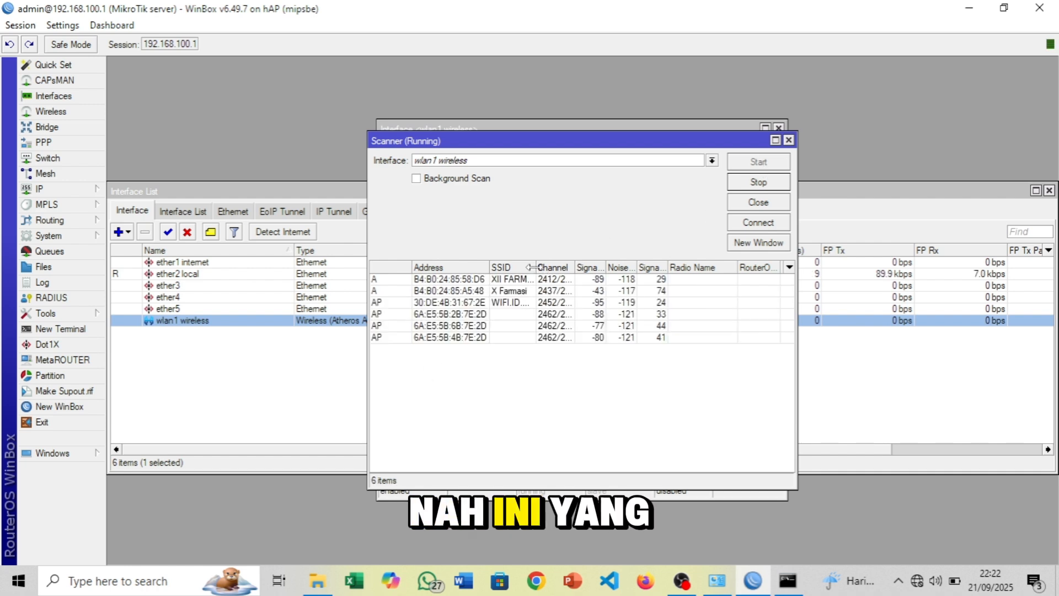
drag(529, 267, 571, 265)
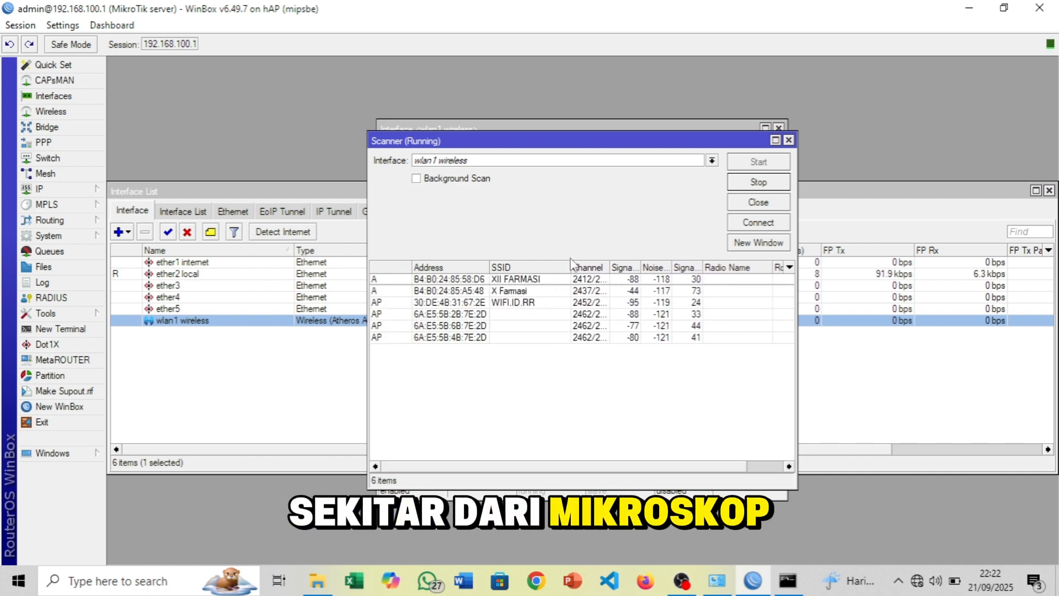
click(489, 292)
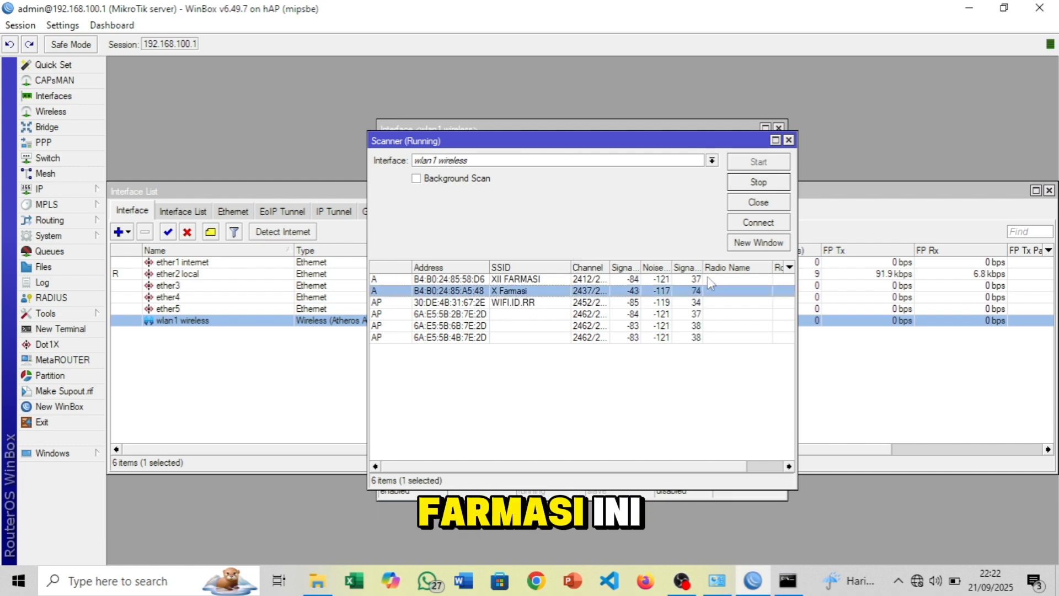
click(757, 223)
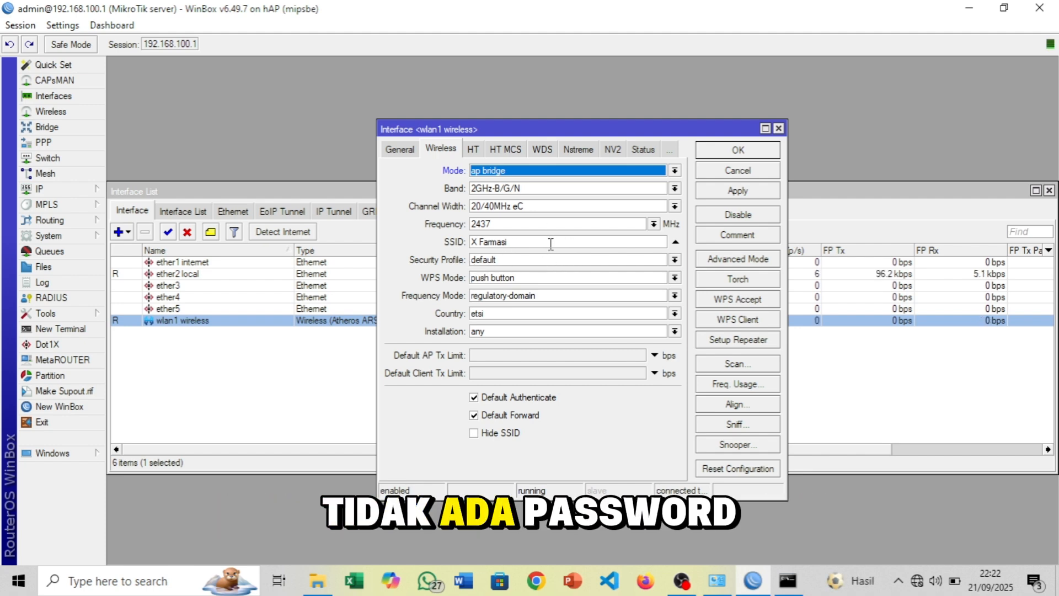
Apply and save wlan1's settings, then select the wlan1 row in the interface list
click(738, 191)
click(744, 149)
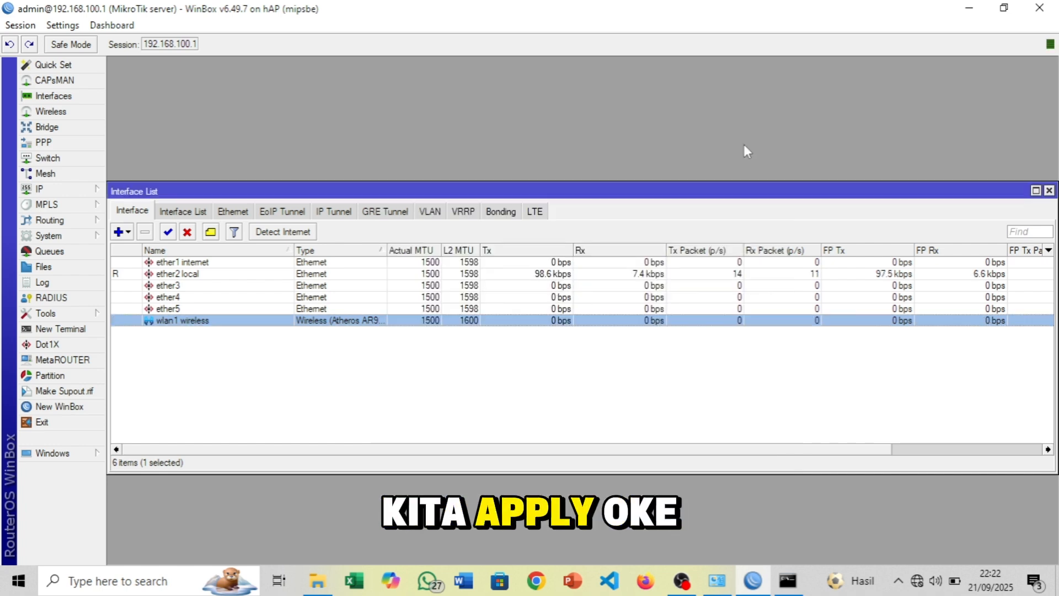
click(461, 389)
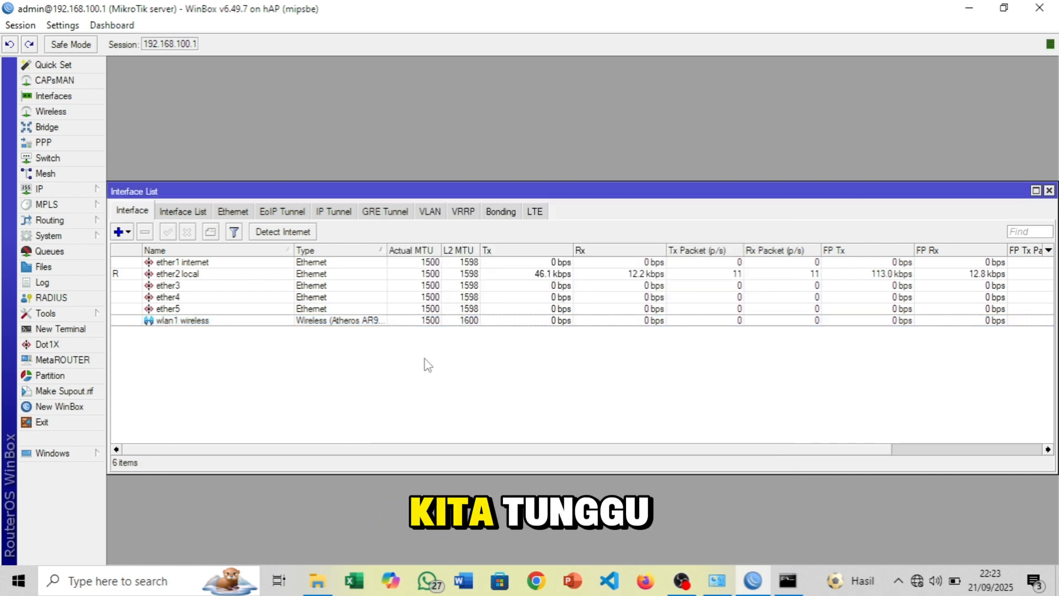
click(329, 323)
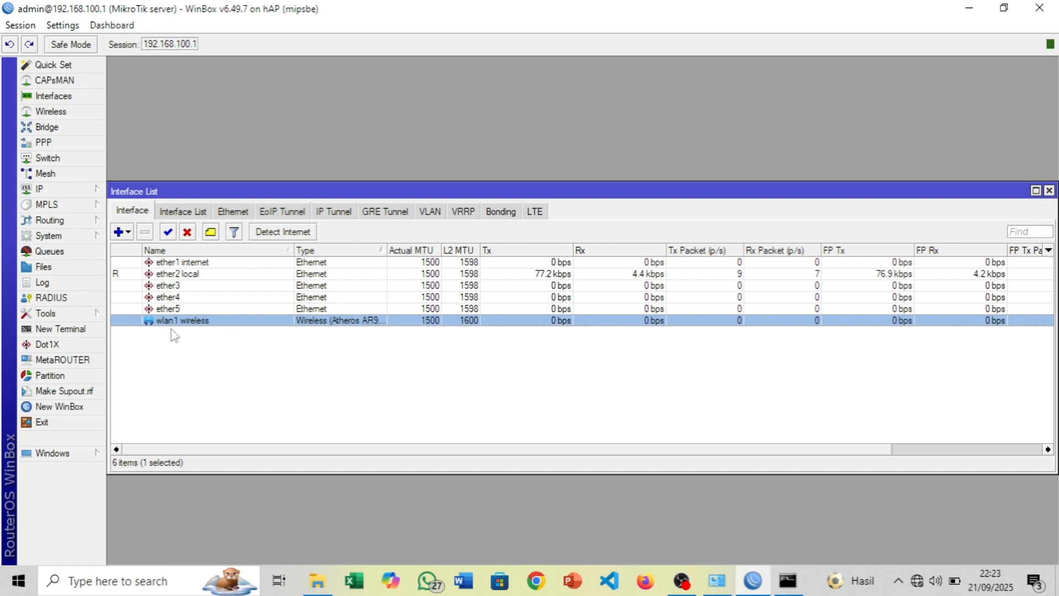
click(171, 359)
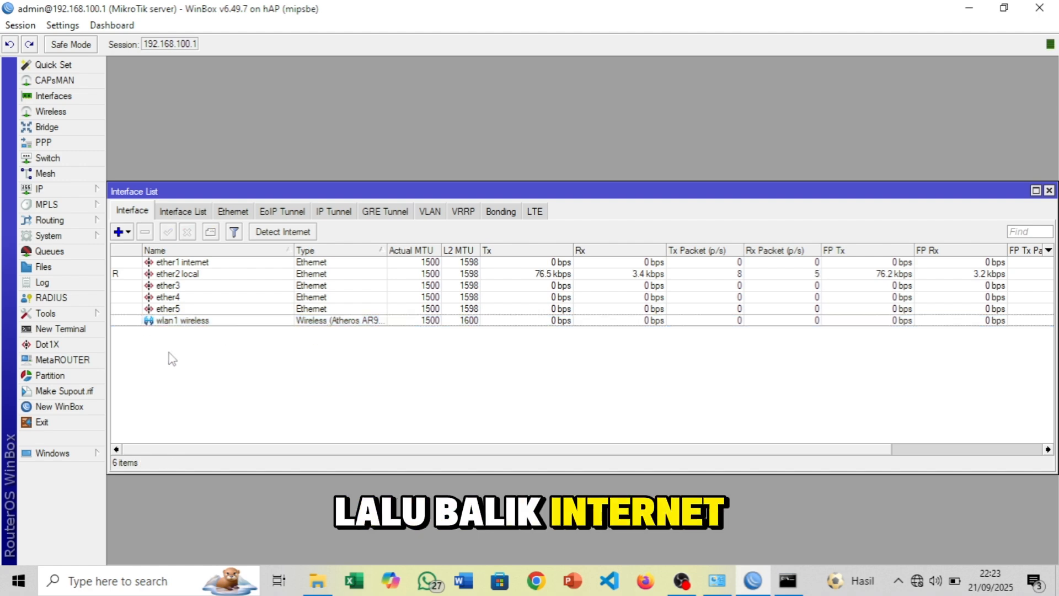
click(130, 321)
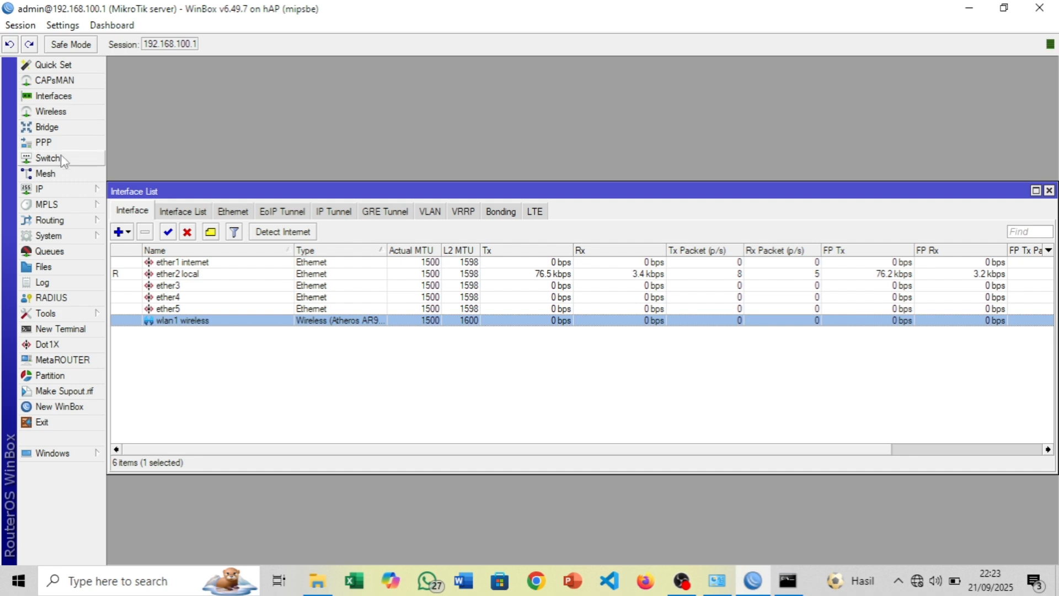
click(67, 113)
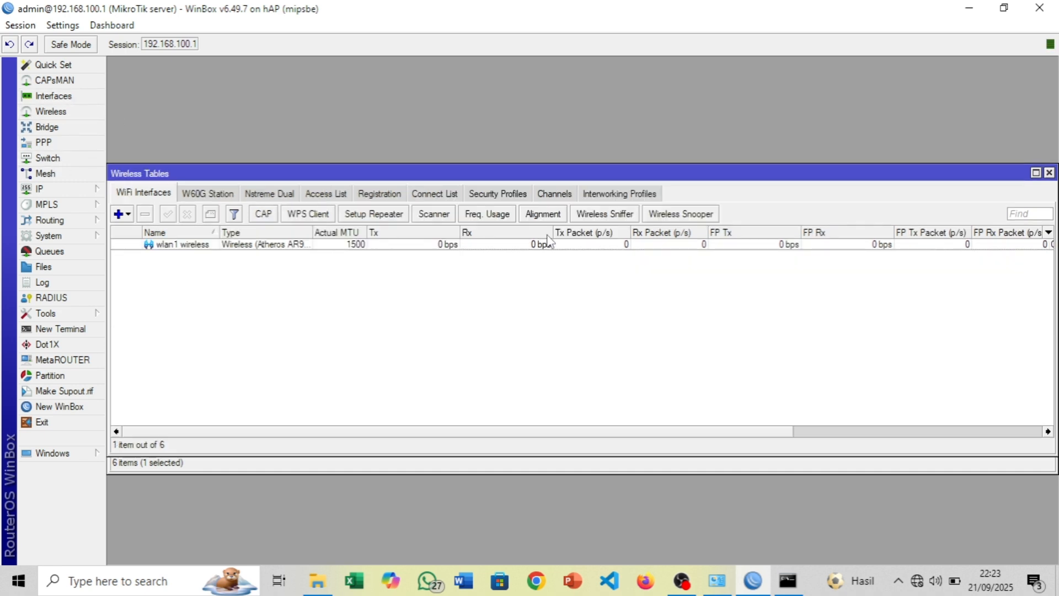
click(512, 195)
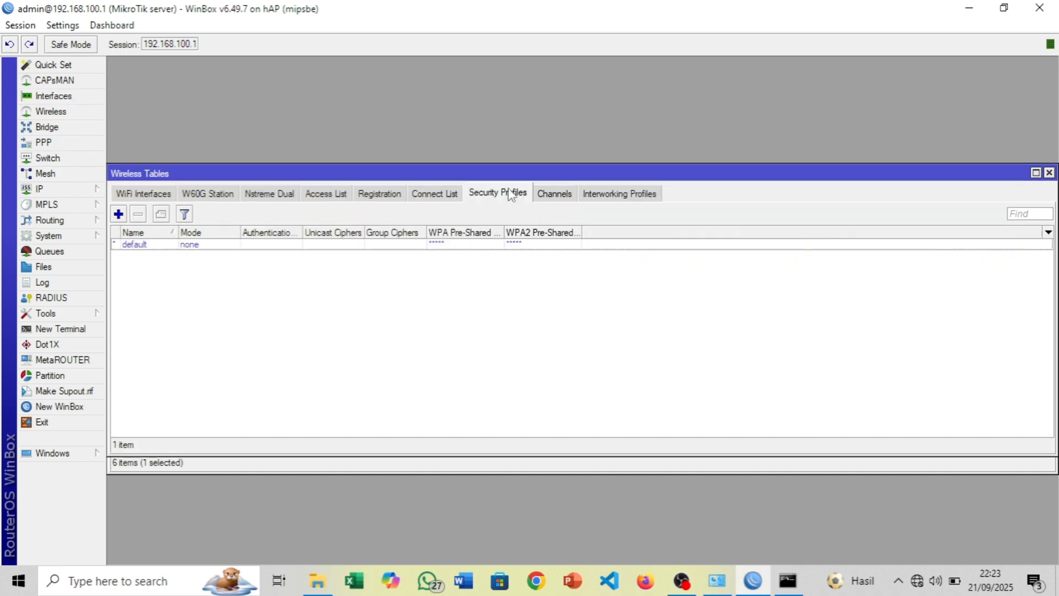
double_click(152, 245)
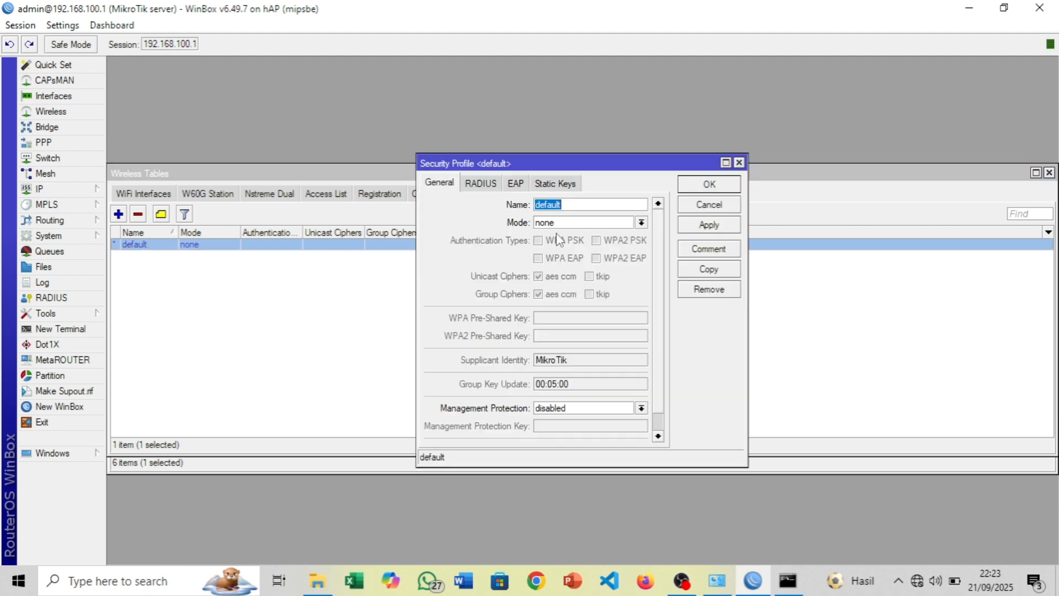
click(609, 223)
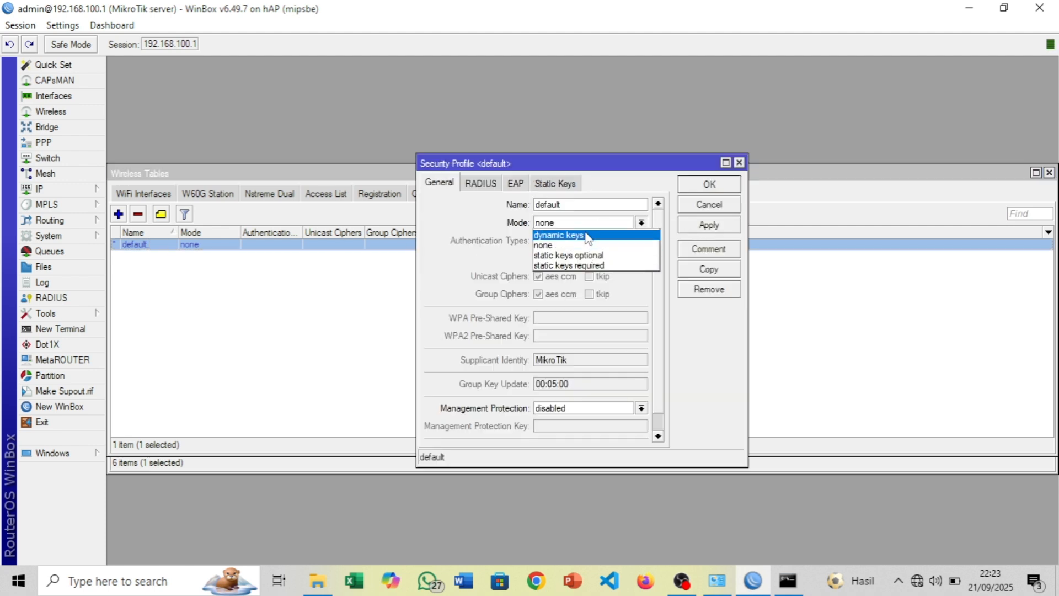
click(586, 238)
click(565, 241)
click(563, 258)
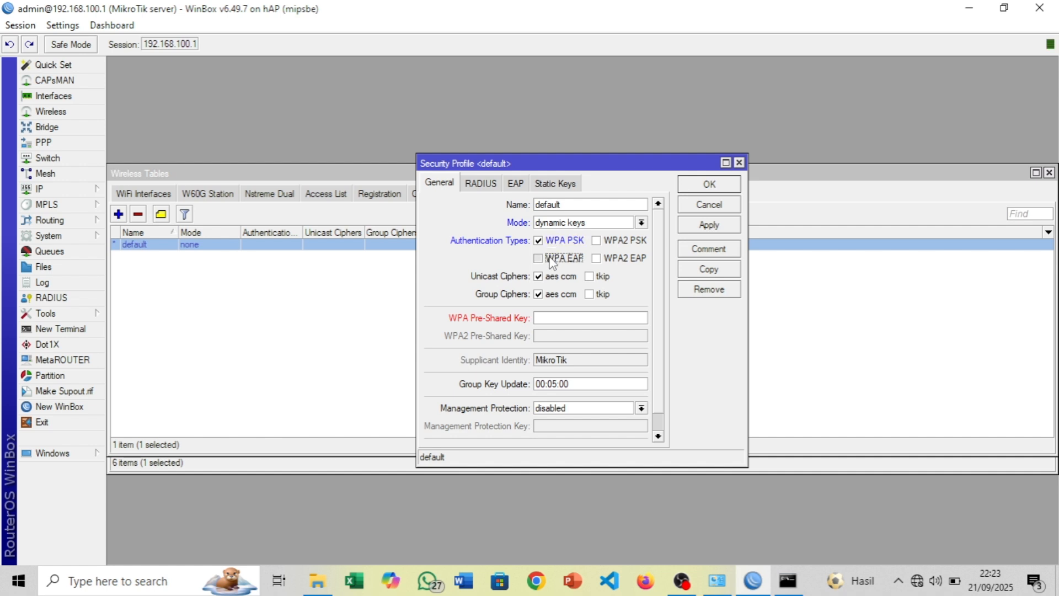
click(611, 245)
click(611, 258)
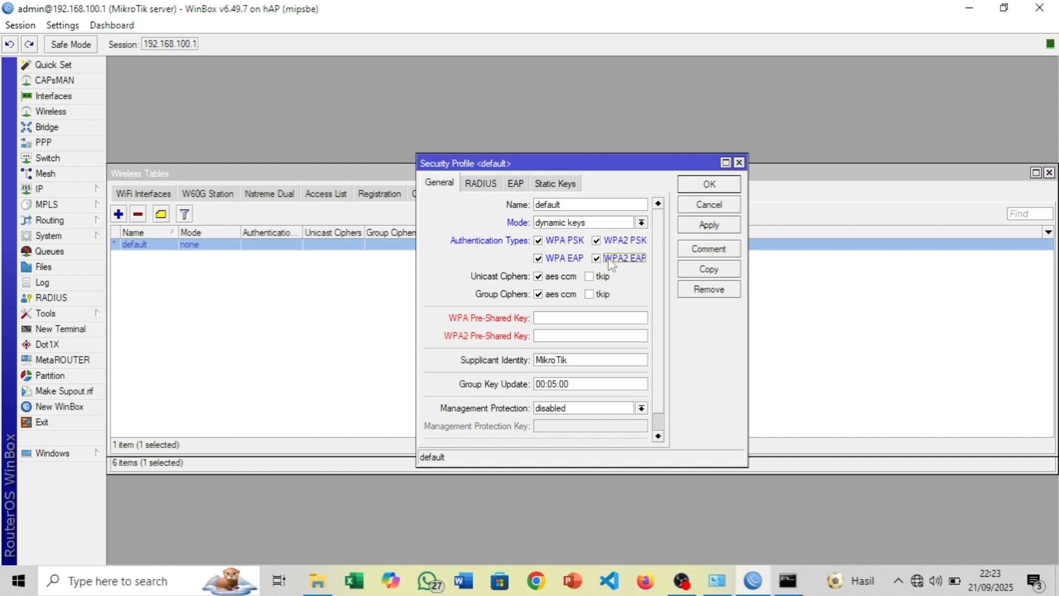
click(605, 223)
click(589, 242)
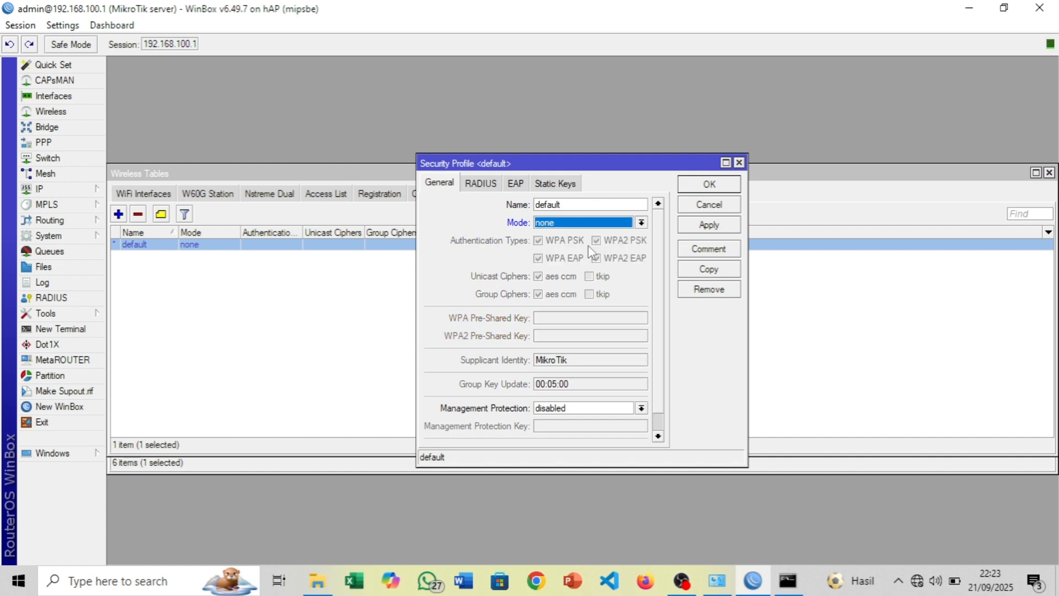
click(709, 225)
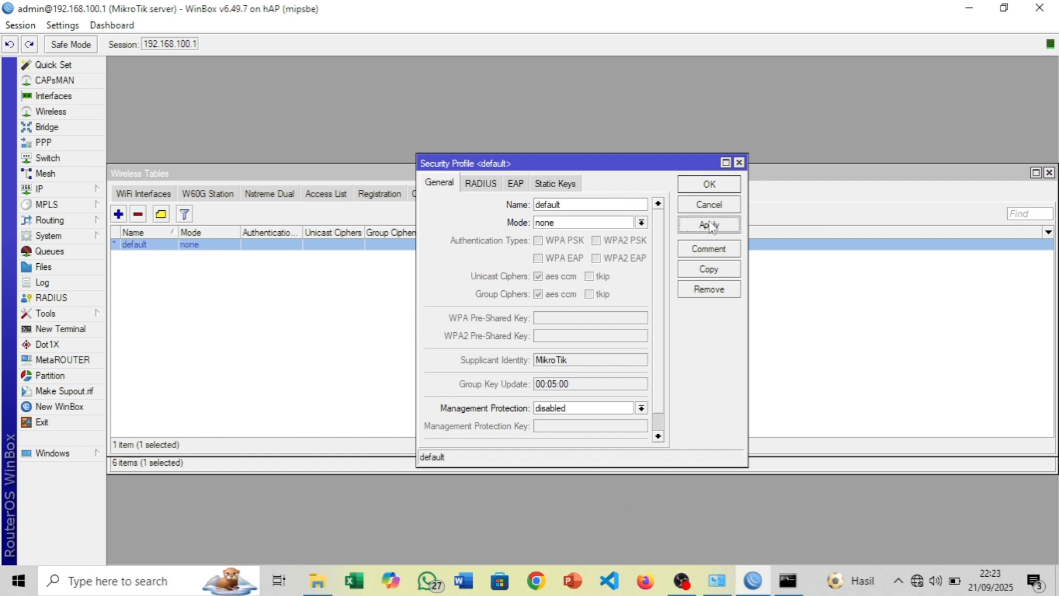
click(711, 184)
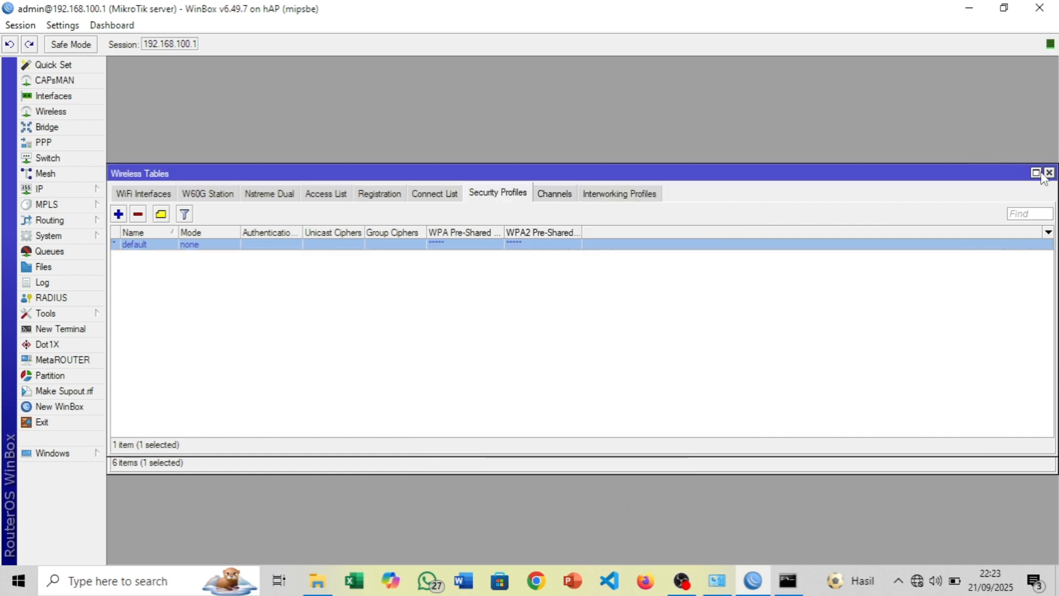
click(1048, 173)
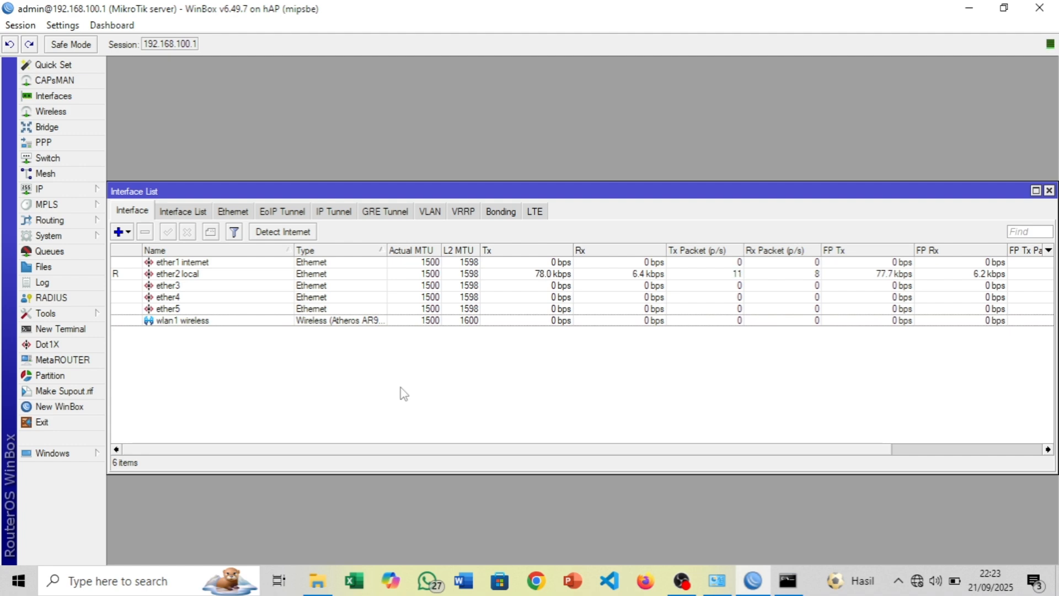
Open wlan1's settings and set its wireless Mode to ap bridge
double_click(272, 320)
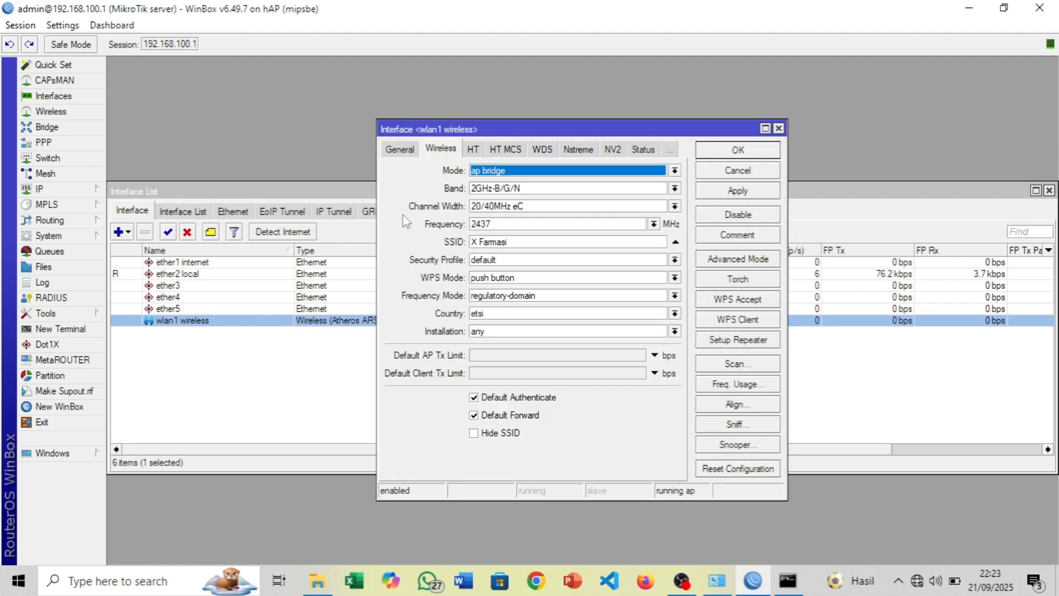
click(503, 172)
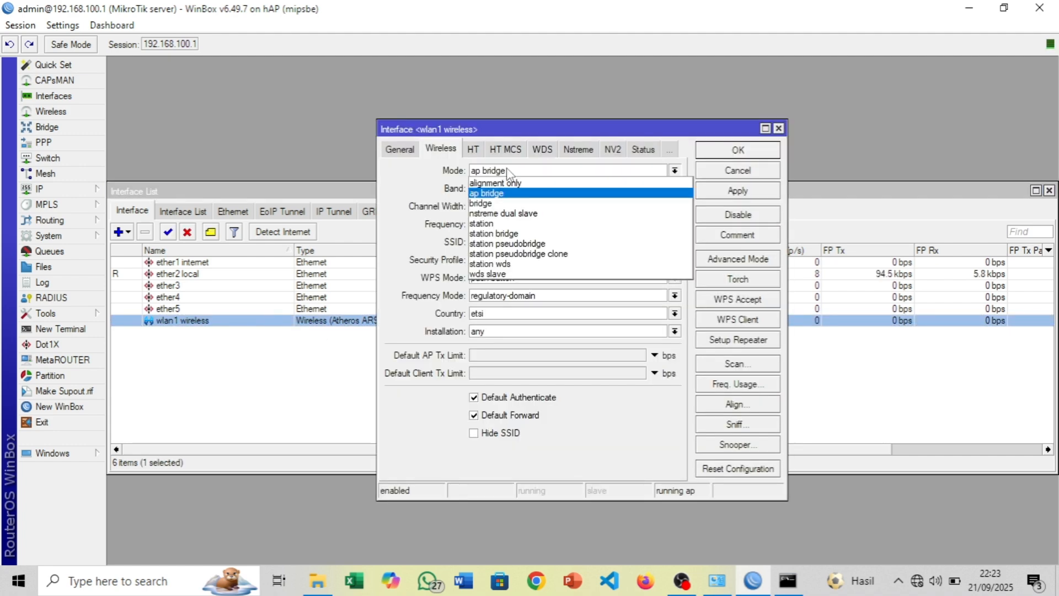
scroll(511, 190, down, 2)
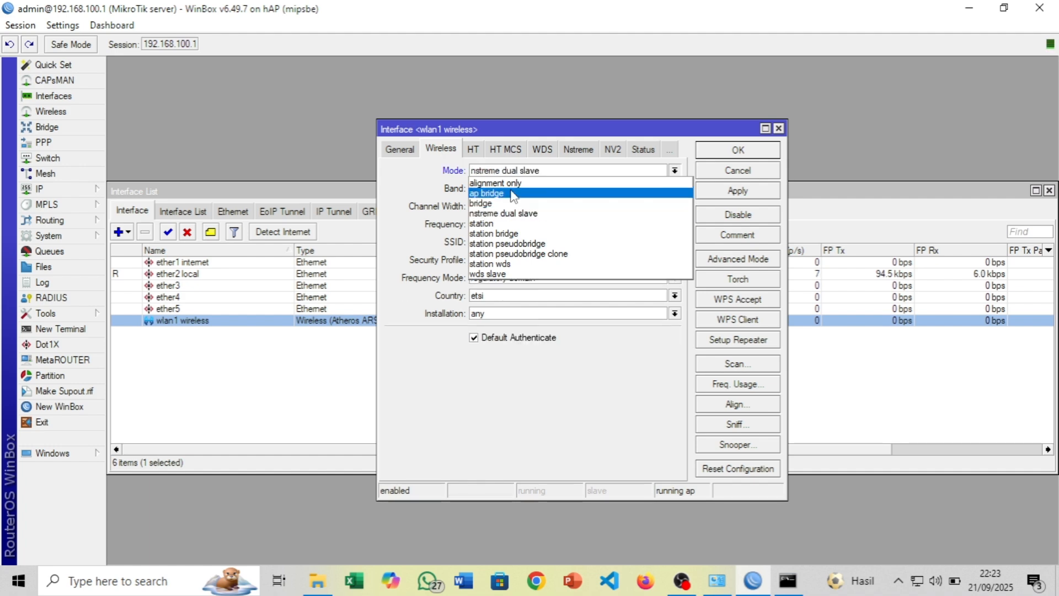
scroll(513, 195, up, 1)
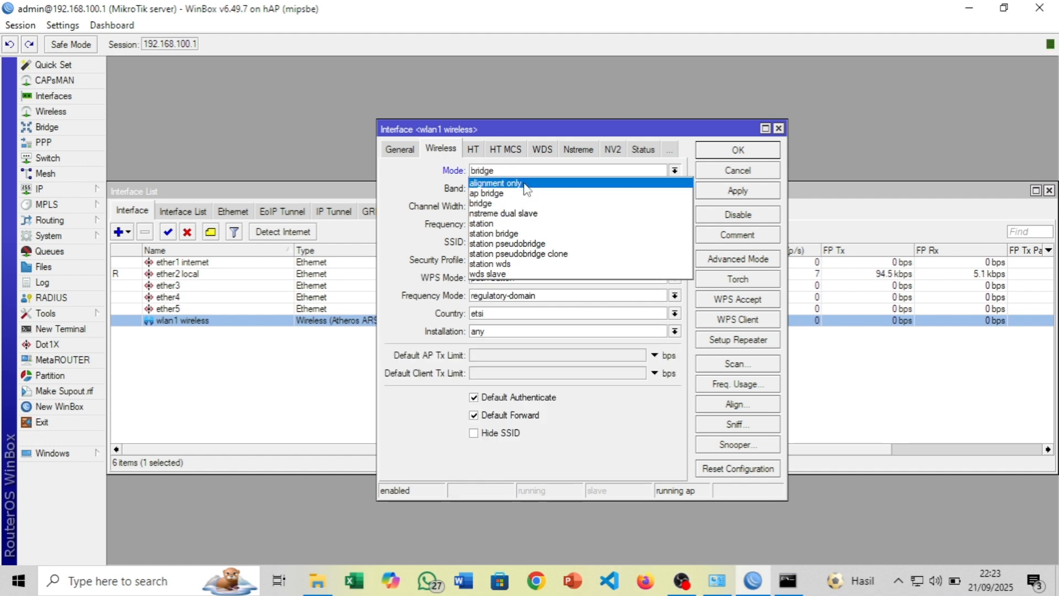
click(507, 234)
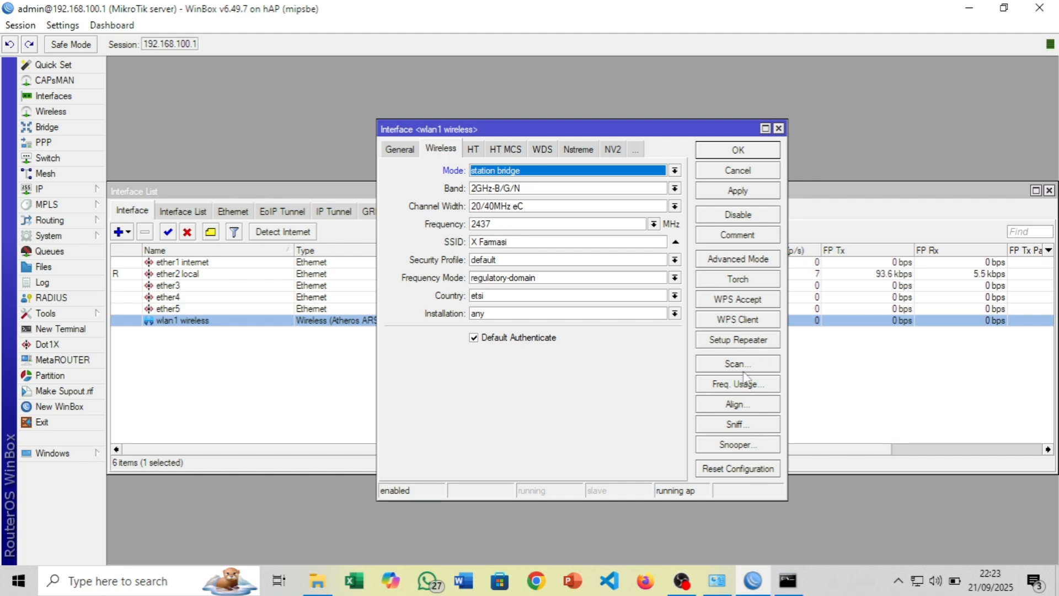
click(557, 176)
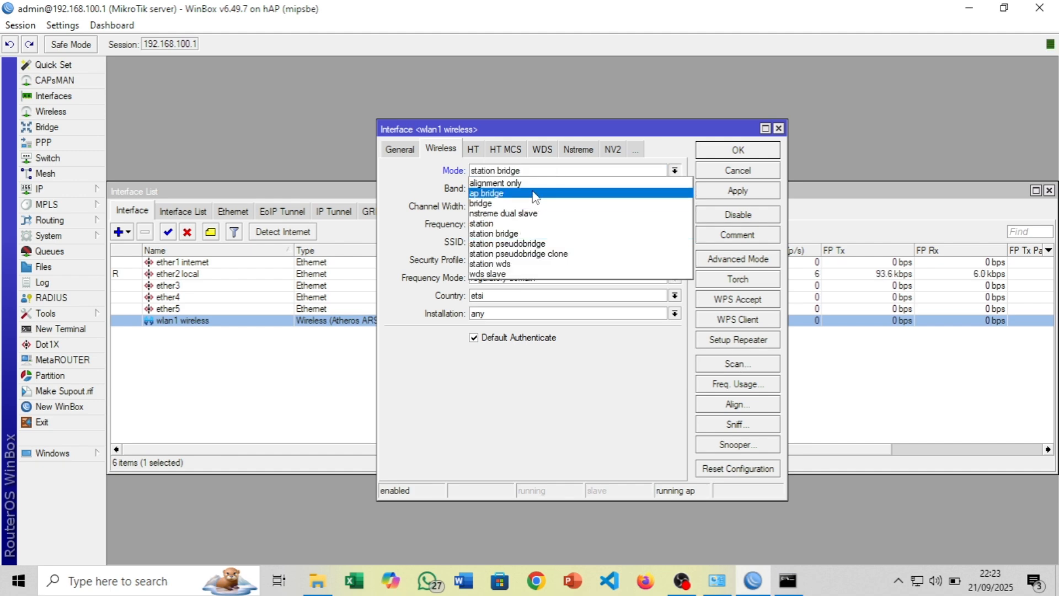
click(535, 193)
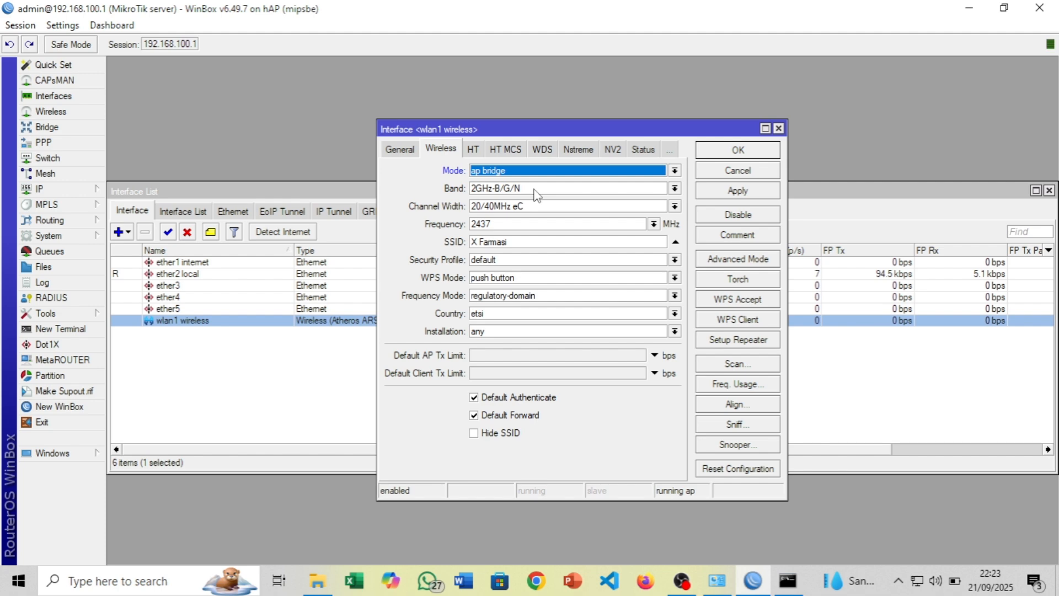
Scan for networks, pick WIFI.ID.RR on 2452 MHz, and apply and save wlan1's settings
click(730, 365)
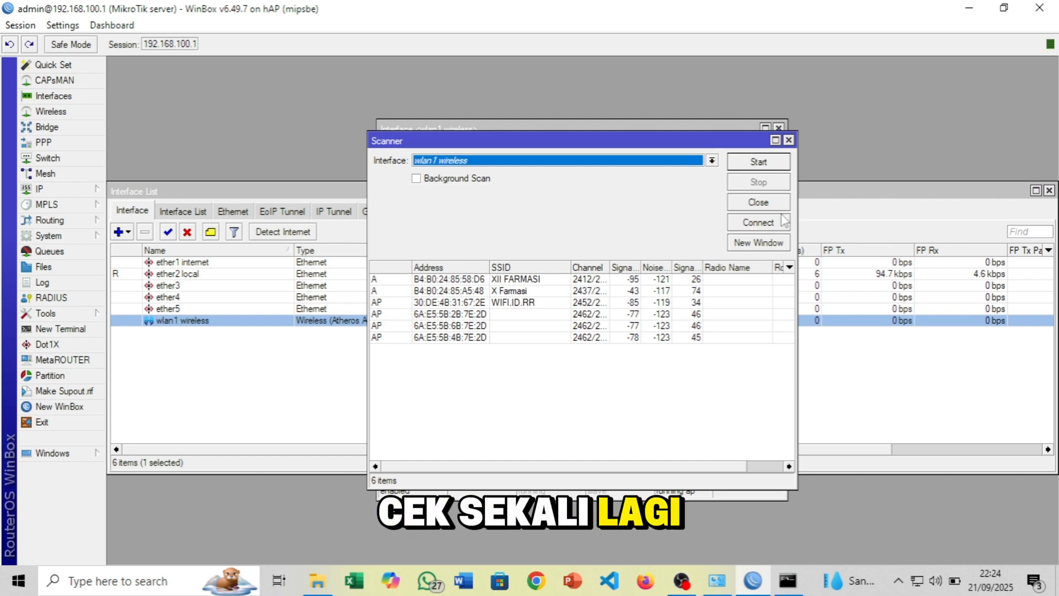
click(761, 203)
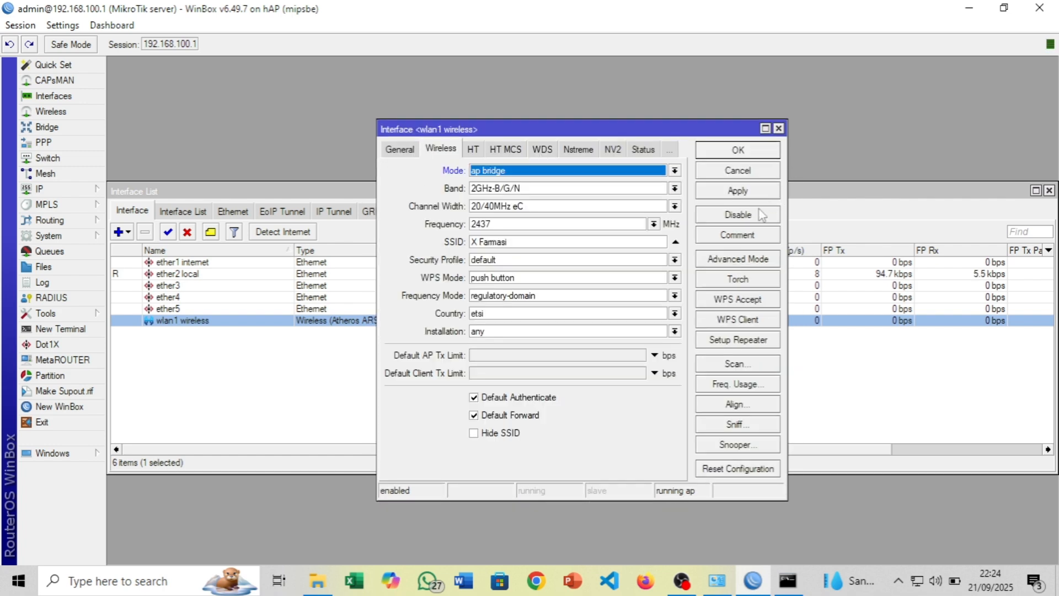
click(748, 368)
click(754, 164)
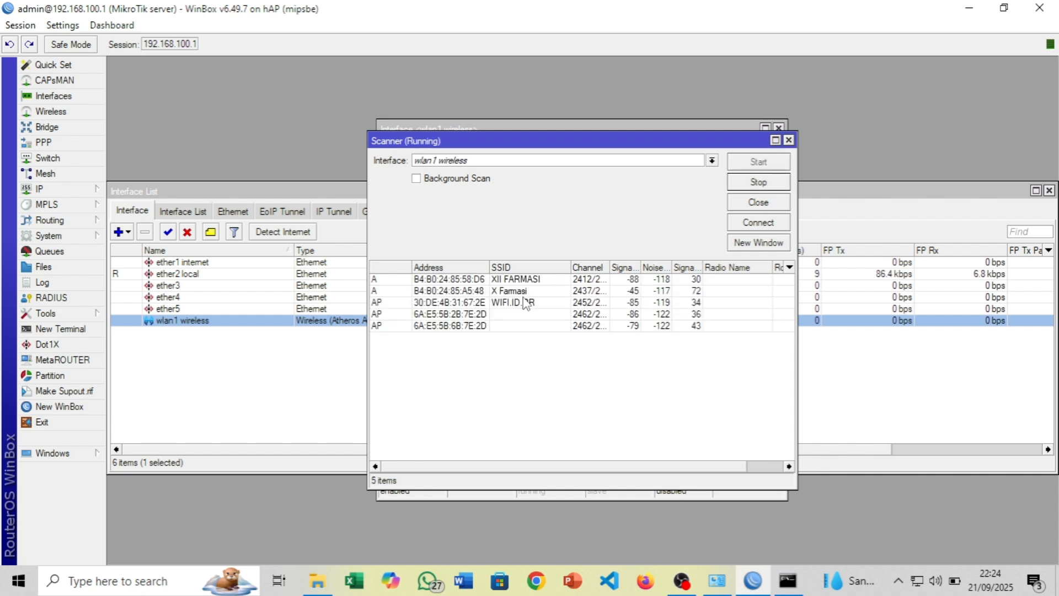
click(523, 308)
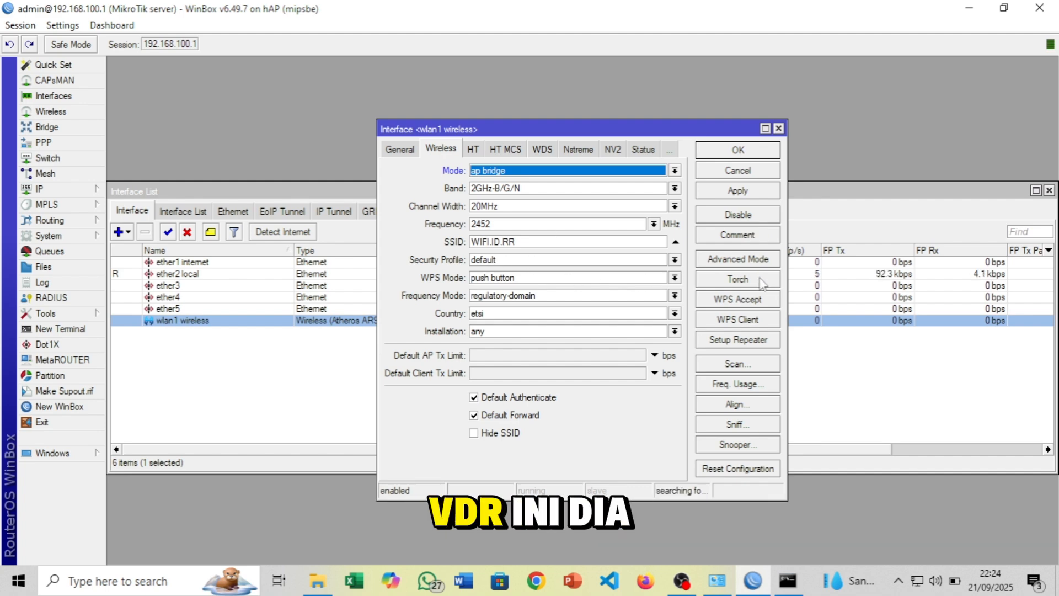
click(738, 190)
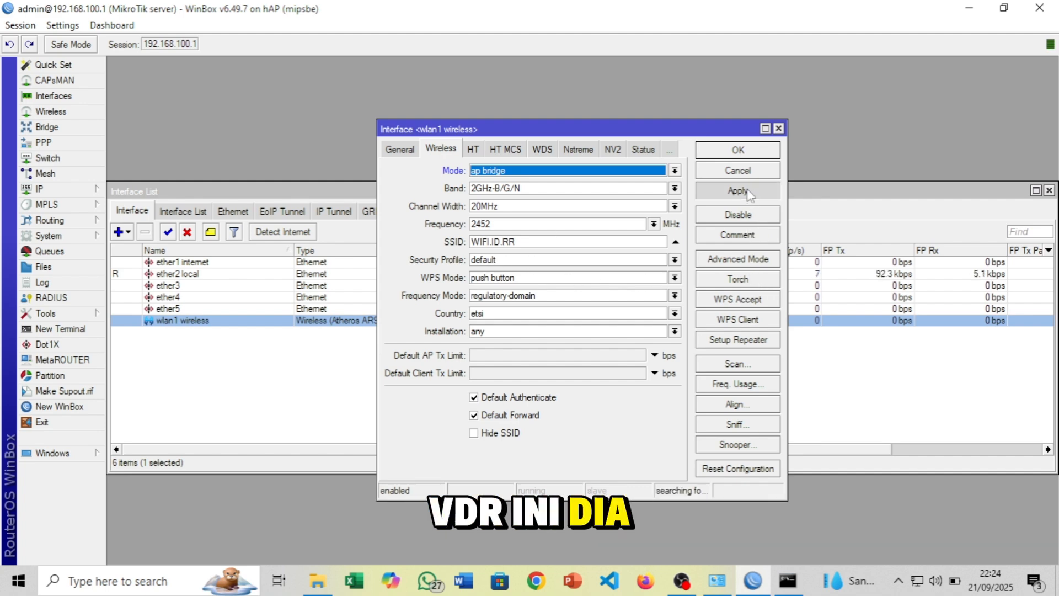
click(738, 152)
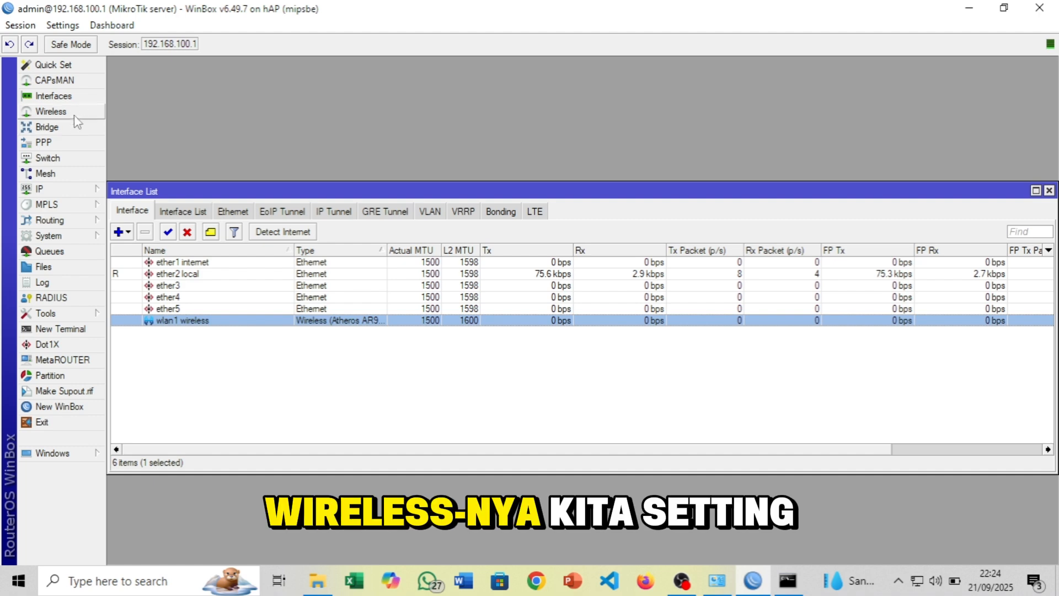
In Wireless Tables, add a new security profile named 'password'
click(58, 112)
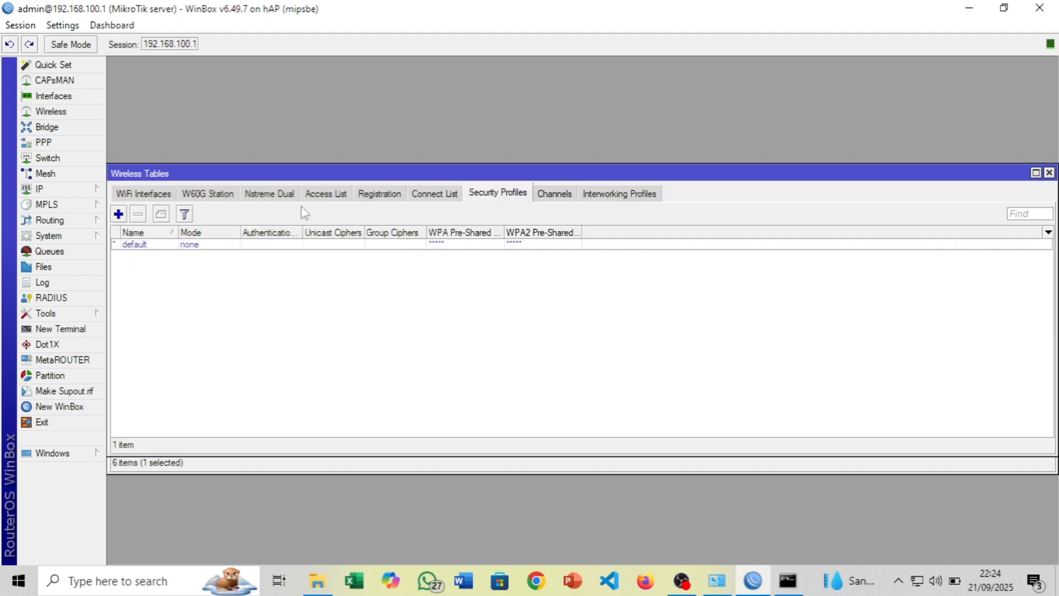
click(118, 214)
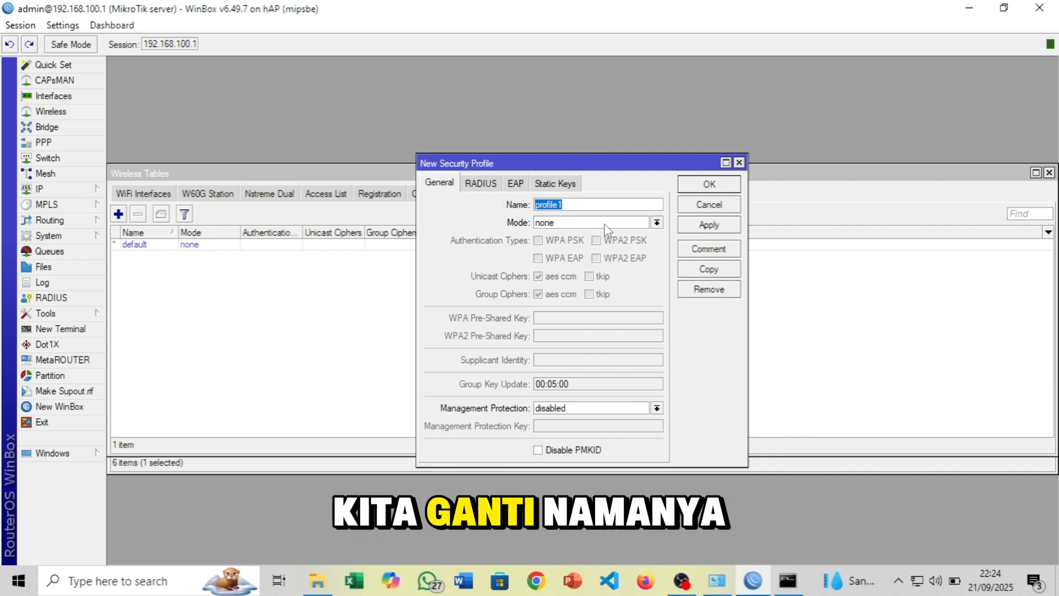
text(psdd)
key(BackSpace)
key(BackSpace)
key(BackSpace)
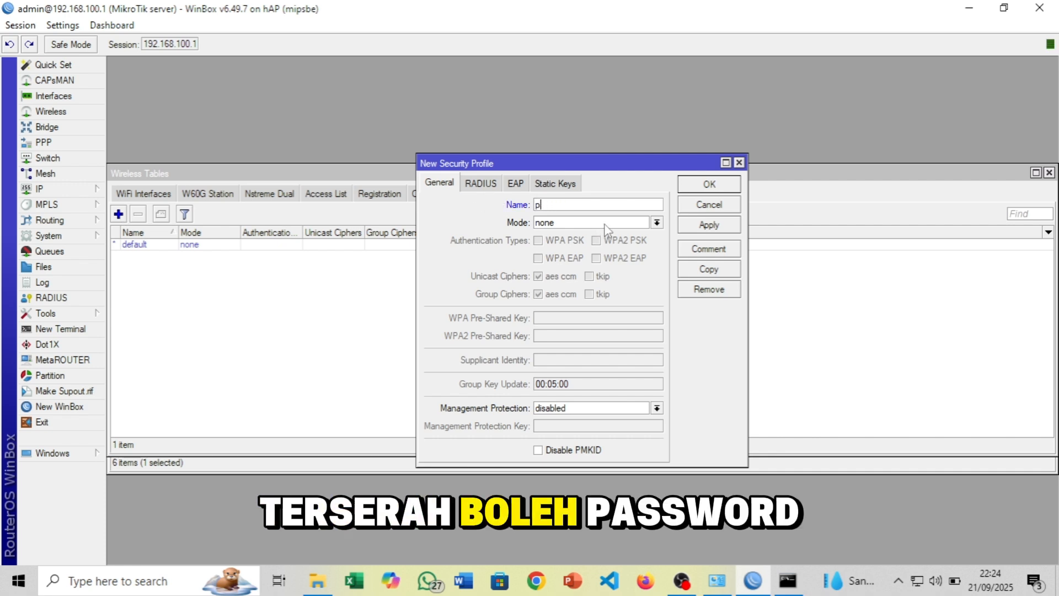
text(assword)
Set the profile to dynamic keys with WPA/WPA2 PSK and EAP, enter the pre-shared keys, and save
click(607, 225)
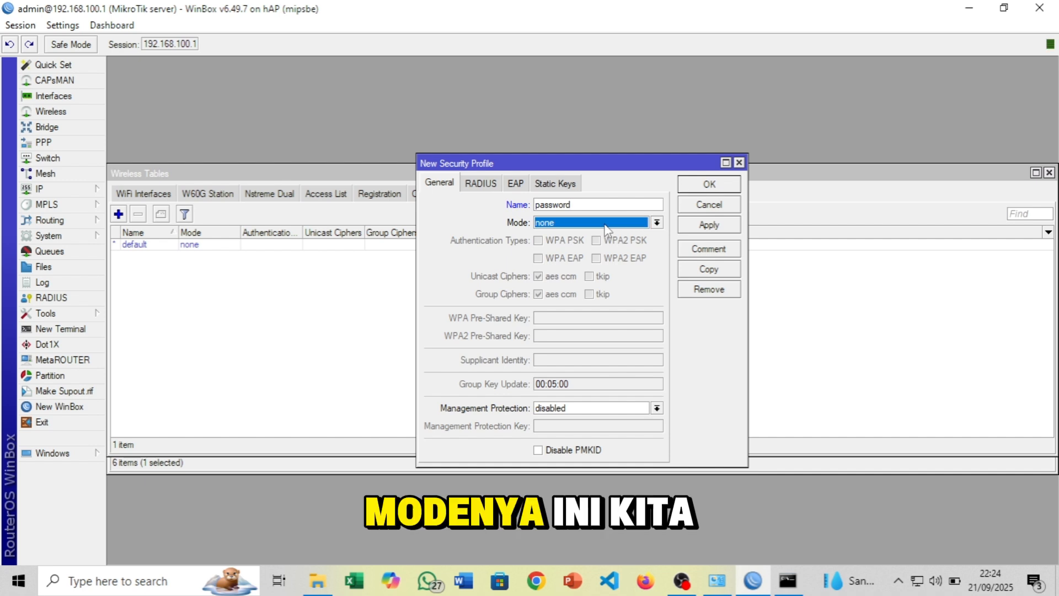
click(606, 225)
click(568, 235)
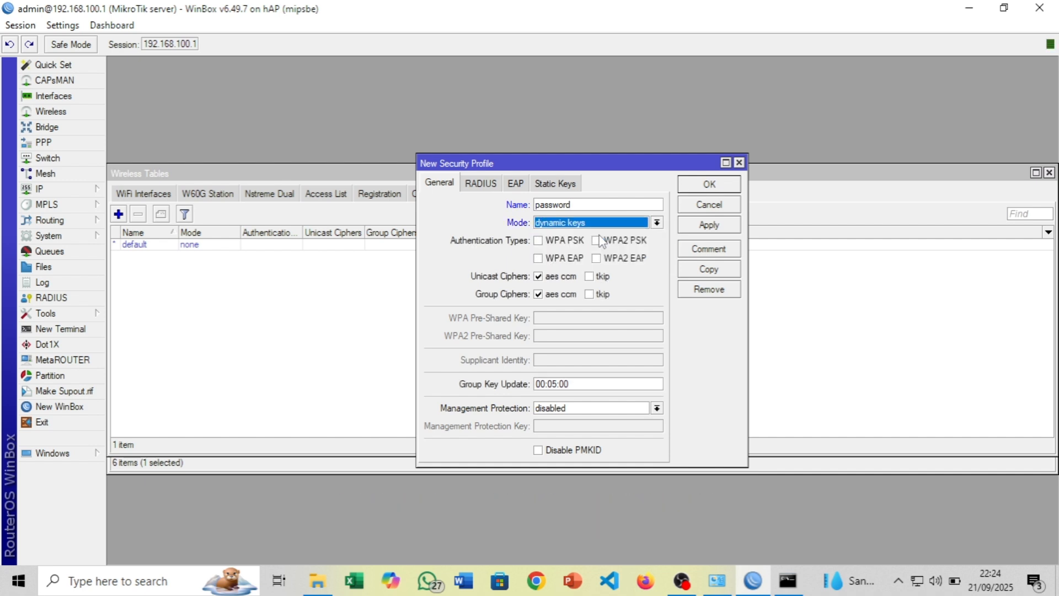
click(548, 241)
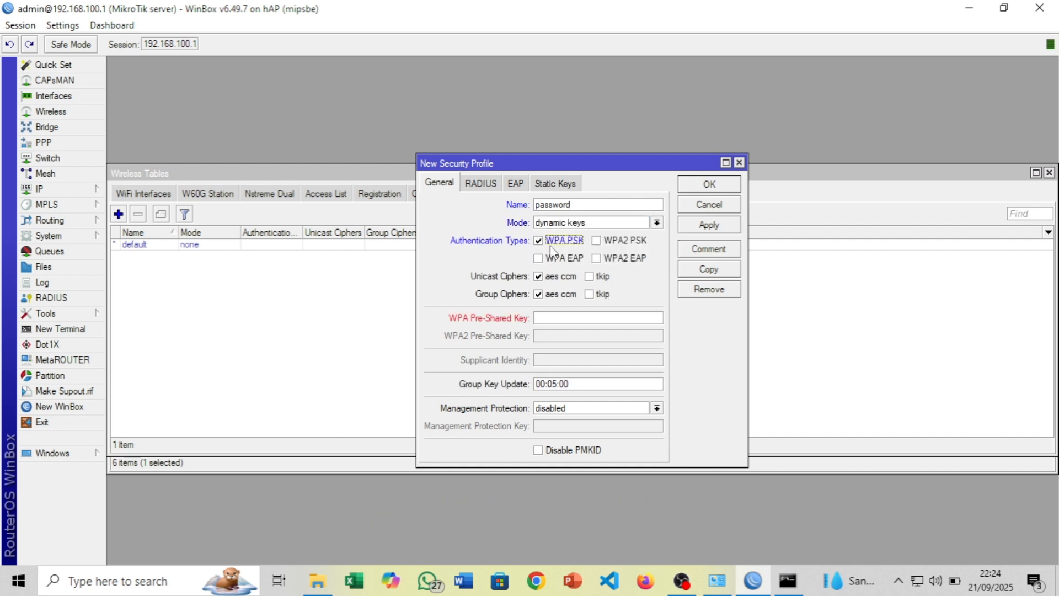
click(554, 258)
click(615, 240)
click(613, 259)
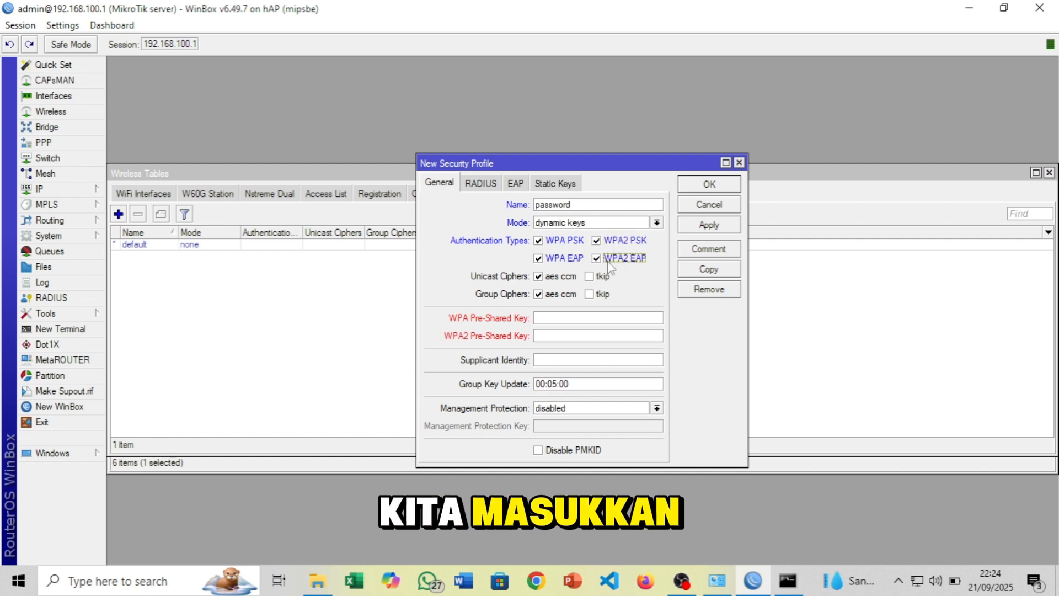
click(551, 315)
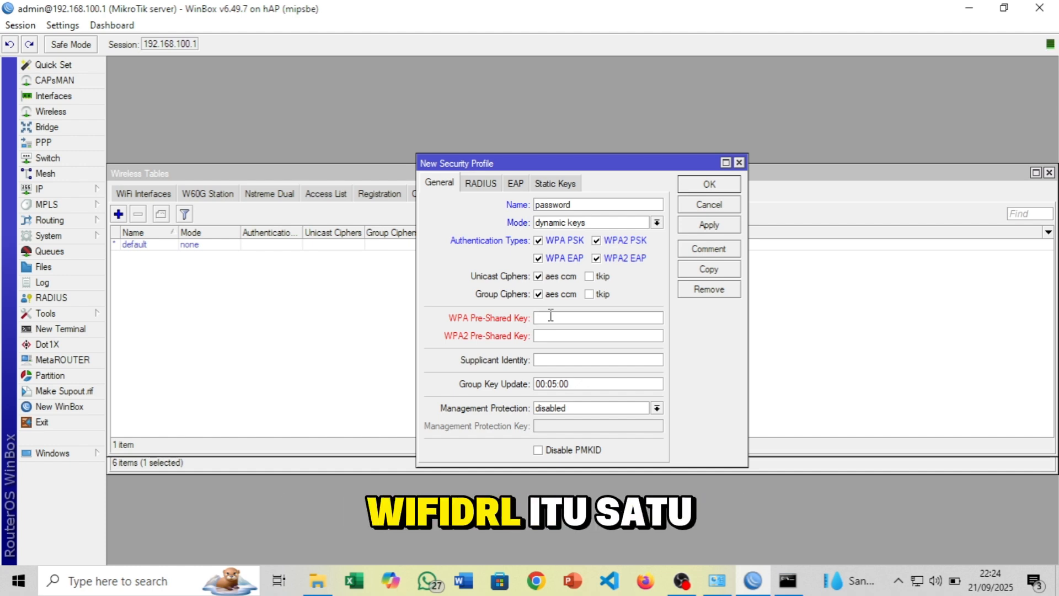
text(w)
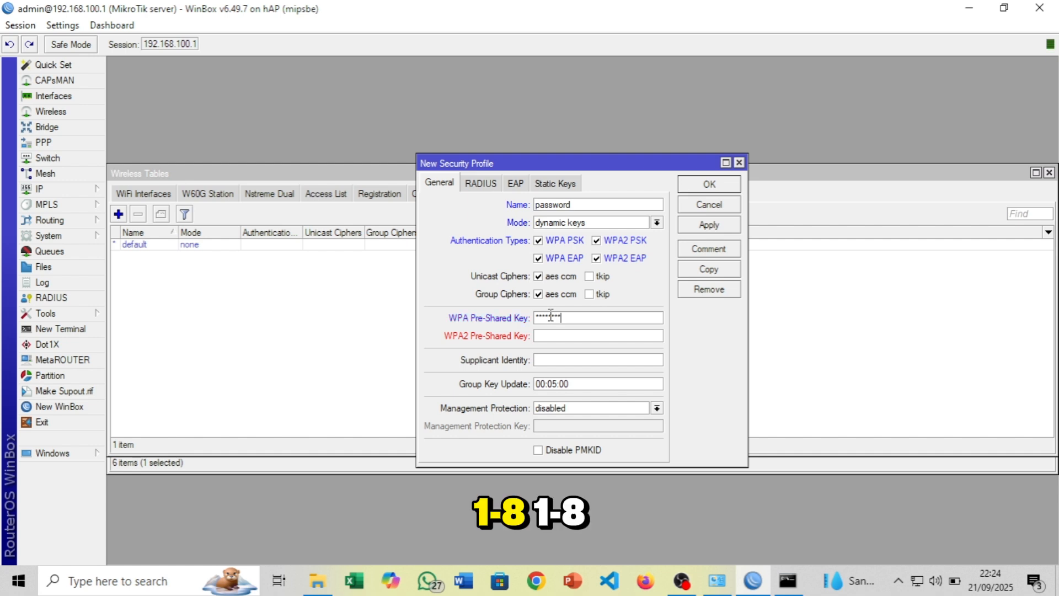
text(1)
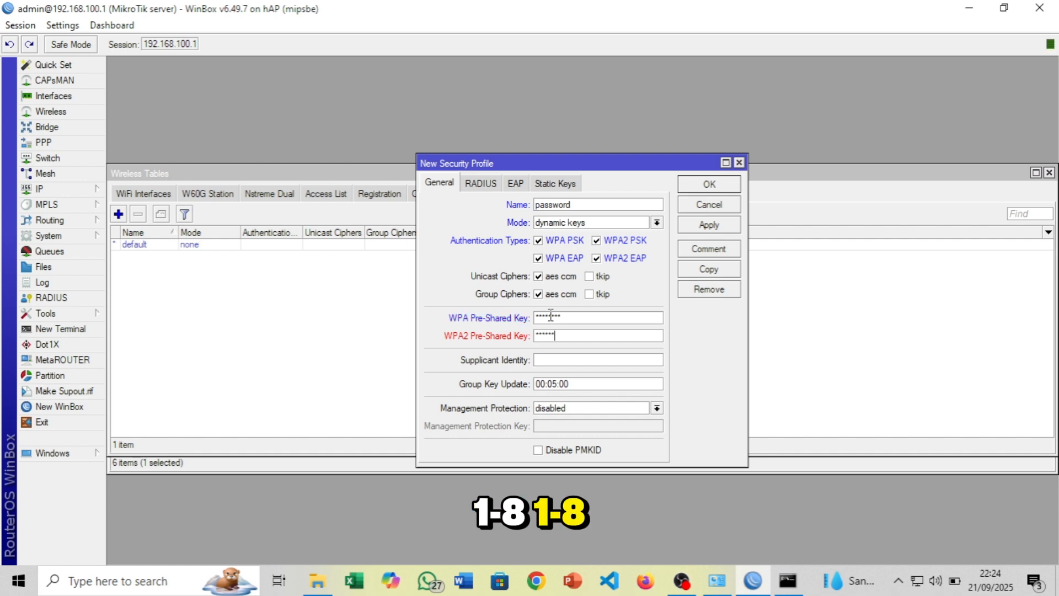
click(718, 225)
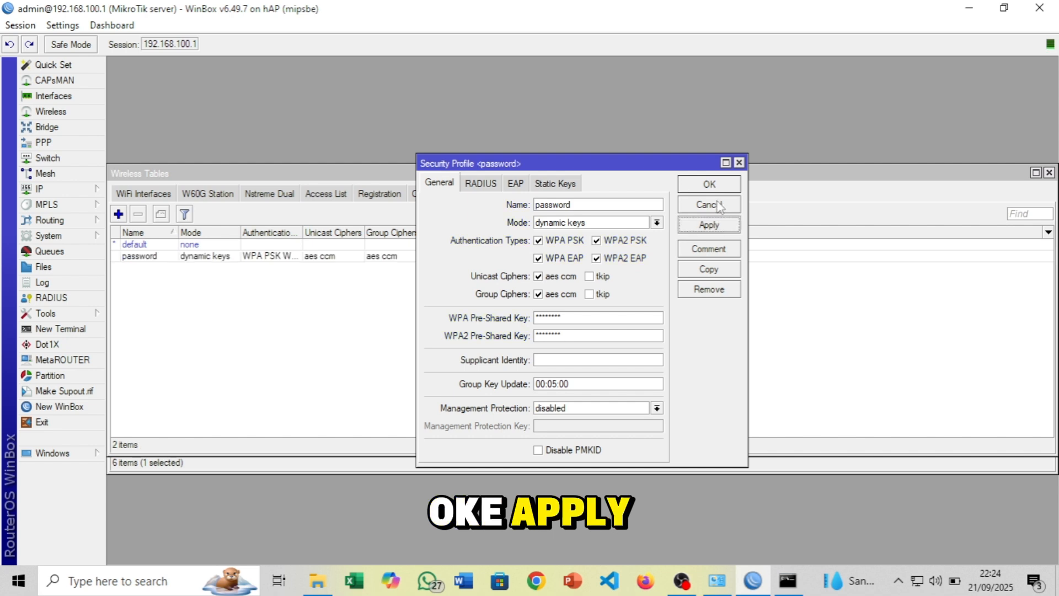
click(716, 186)
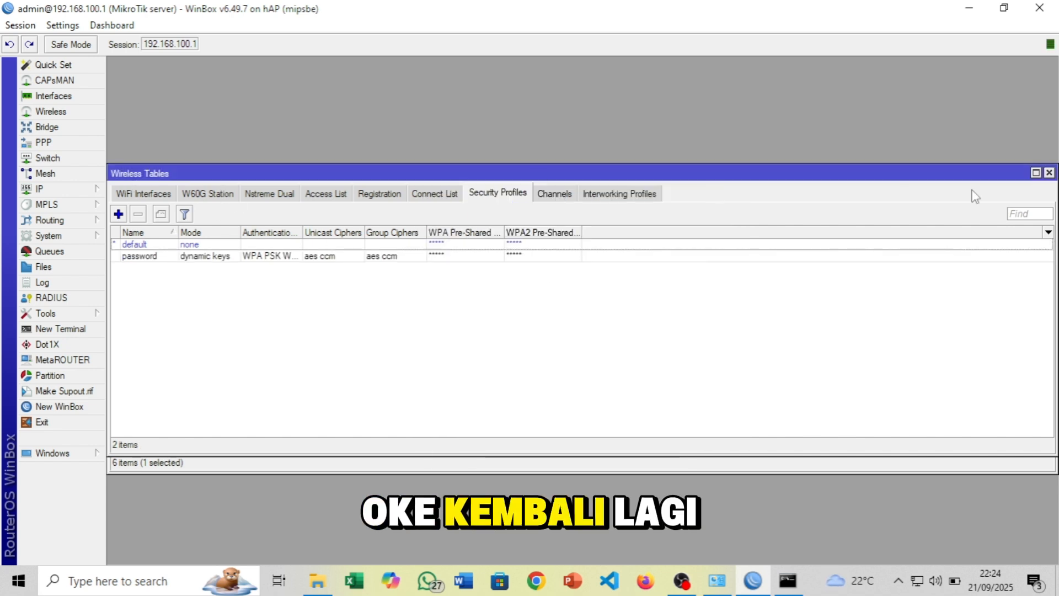
Close Wireless Tables and give wlan1 the 'password' security profile, applying and saving it
click(1049, 173)
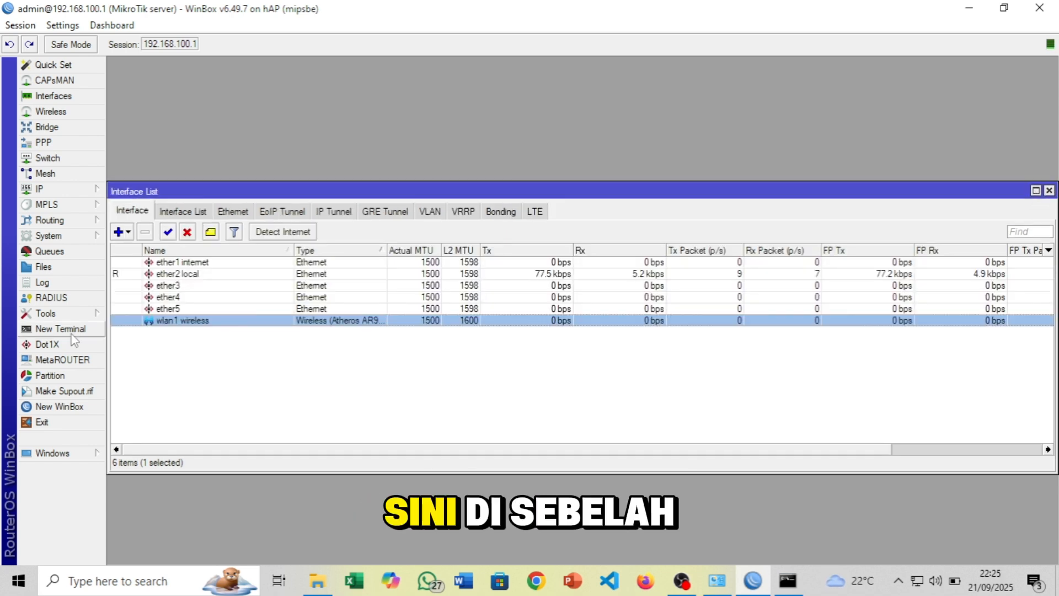
double_click(225, 323)
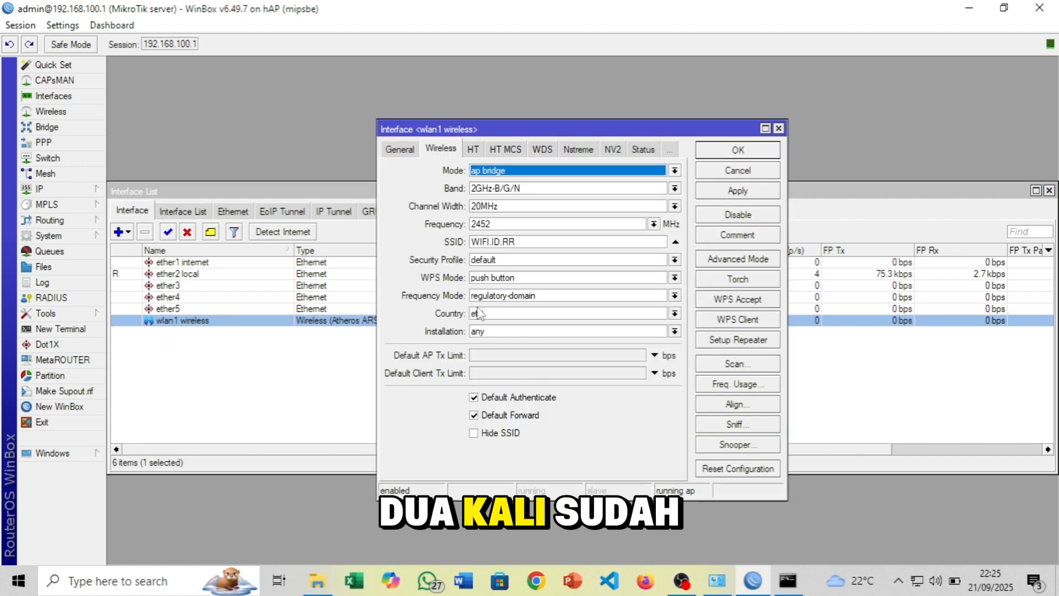
click(498, 260)
click(508, 279)
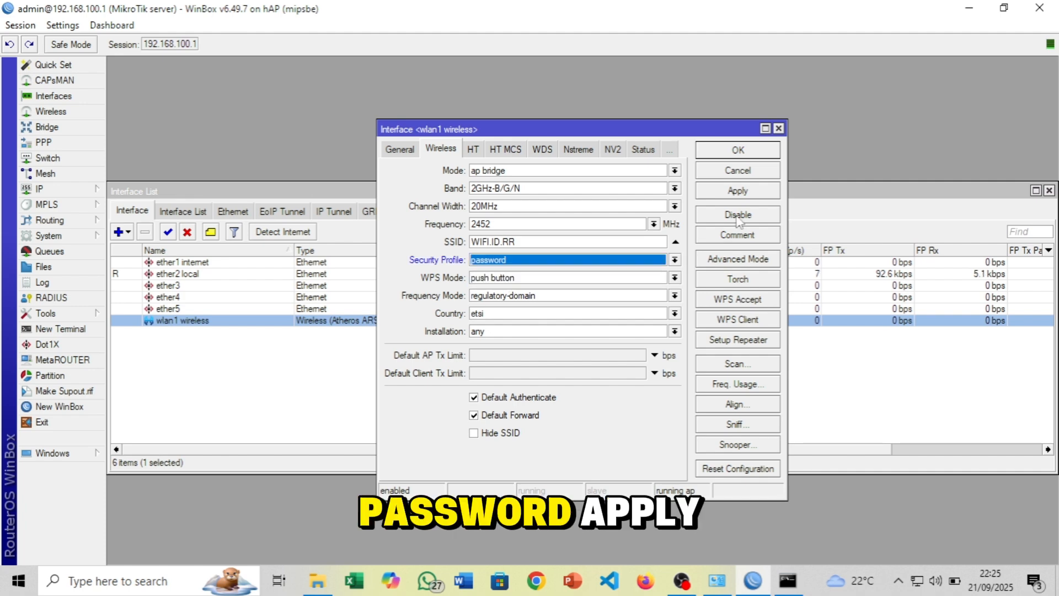
click(738, 191)
click(745, 158)
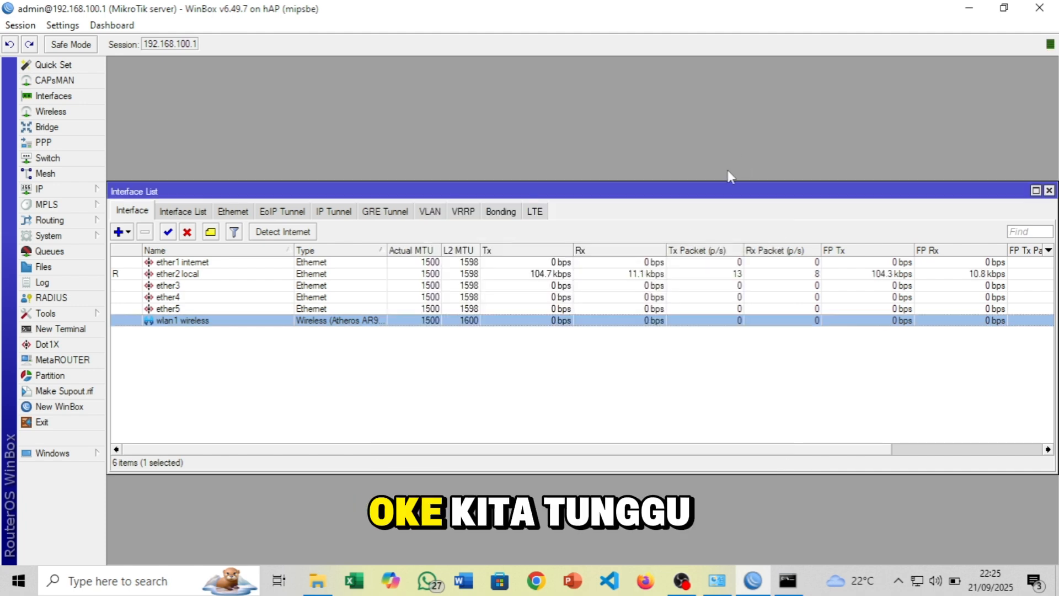
click(497, 378)
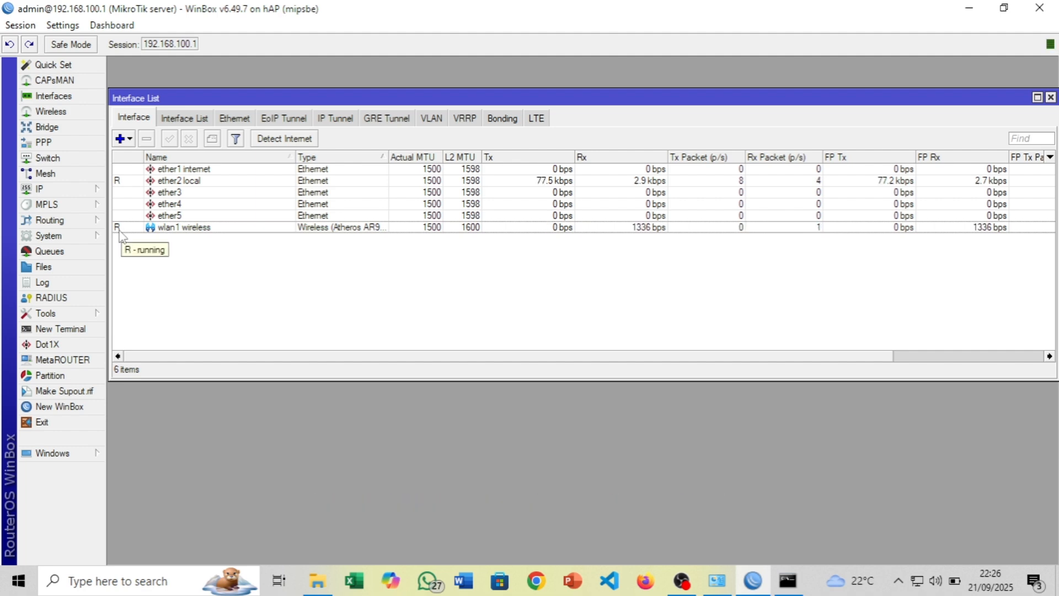
Run 'ping 8.8.8.8' in a new RouterOS terminal
click(60, 329)
text(ping 8.8.8.8)
key(Return)
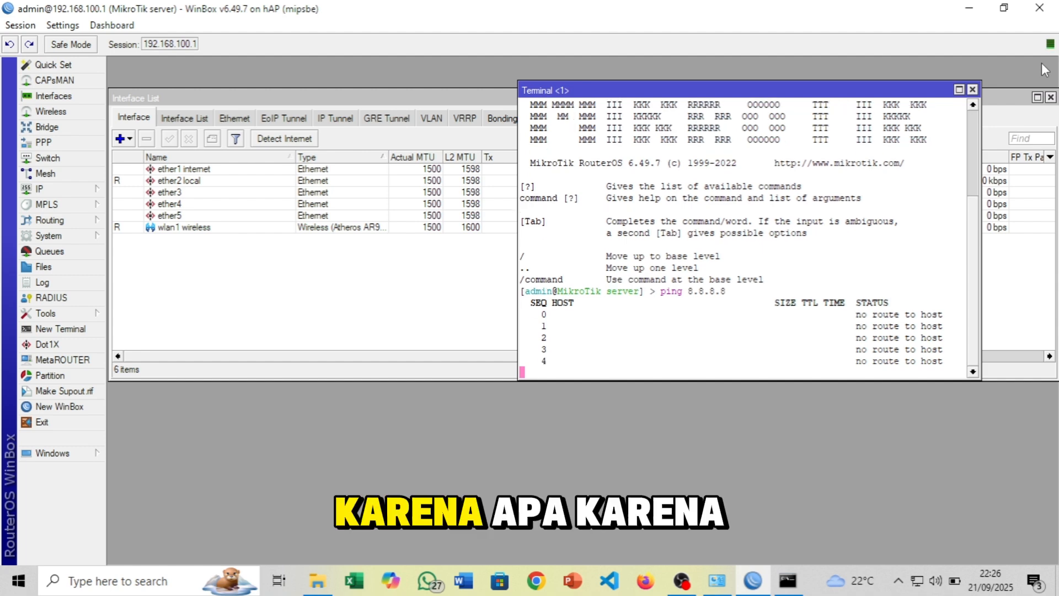
Close the terminal and open the IP > DHCP Client list
click(973, 90)
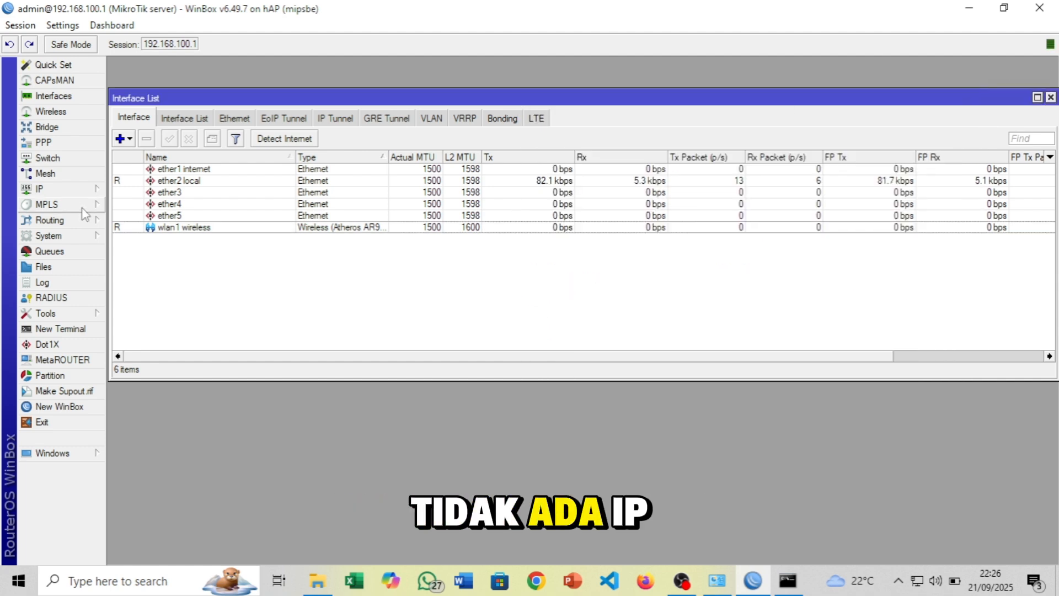
click(69, 188)
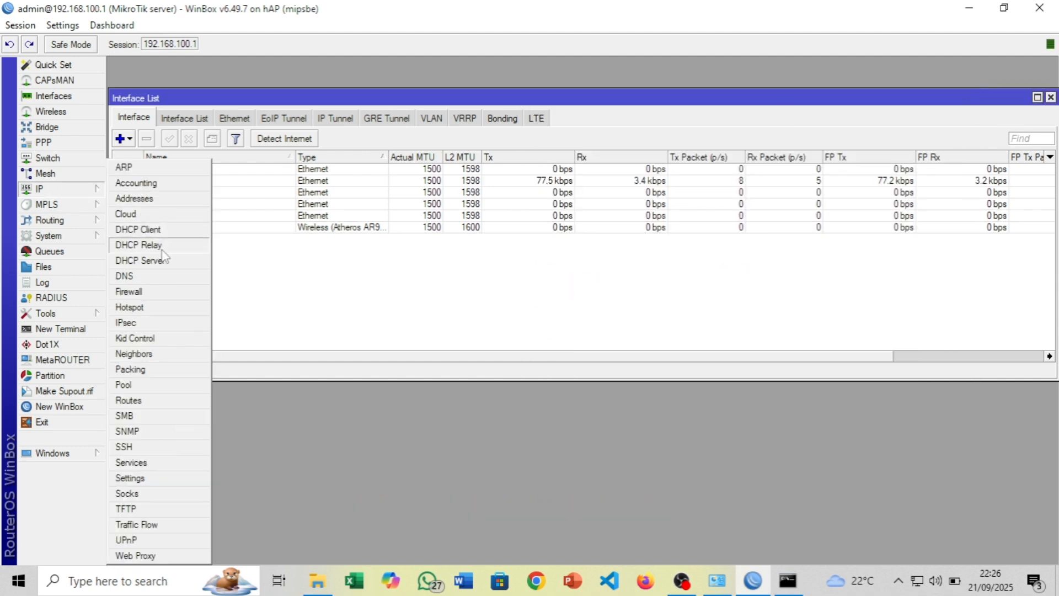
click(157, 230)
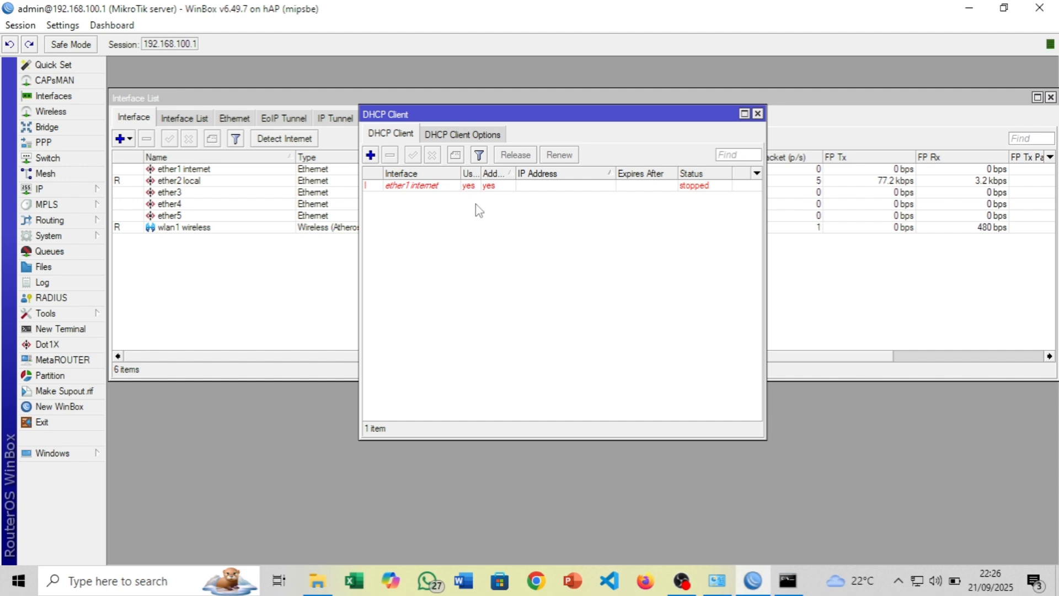
Add a new DHCP client on the wlan1 wireless interface and save it
click(371, 156)
click(607, 279)
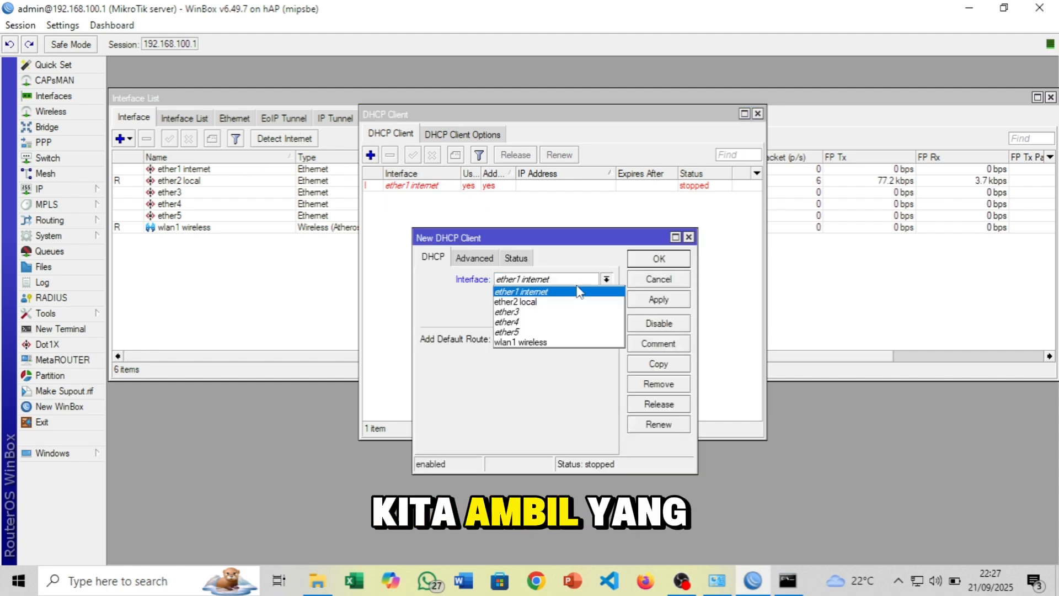
click(560, 341)
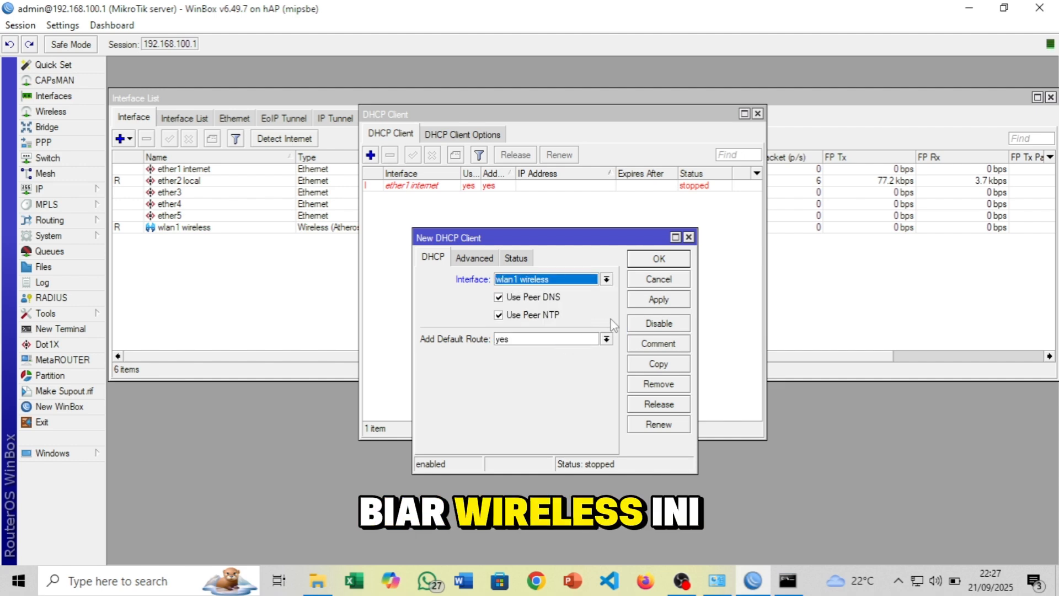
click(656, 302)
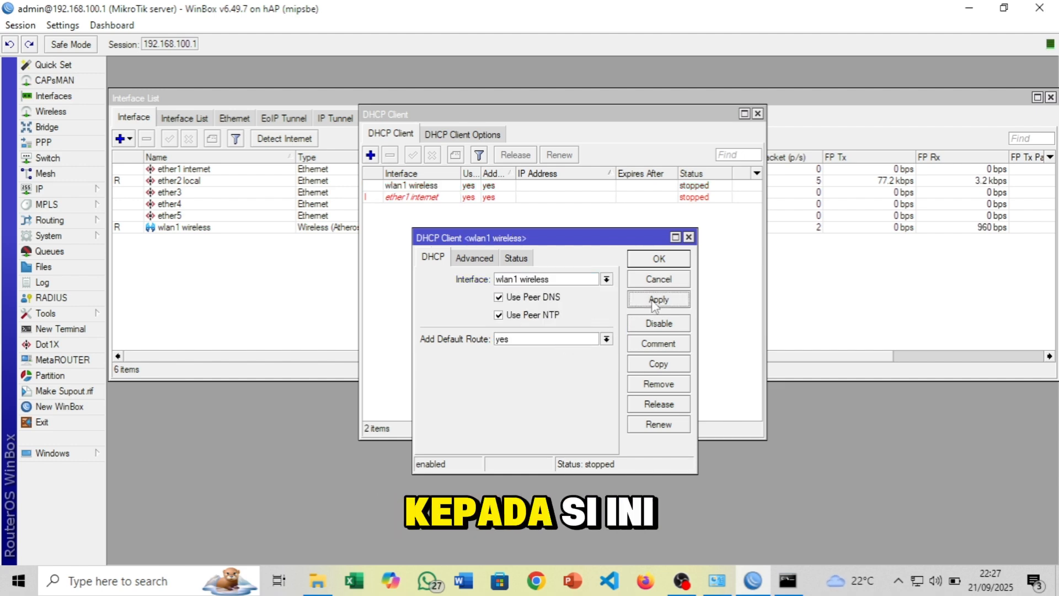
click(659, 259)
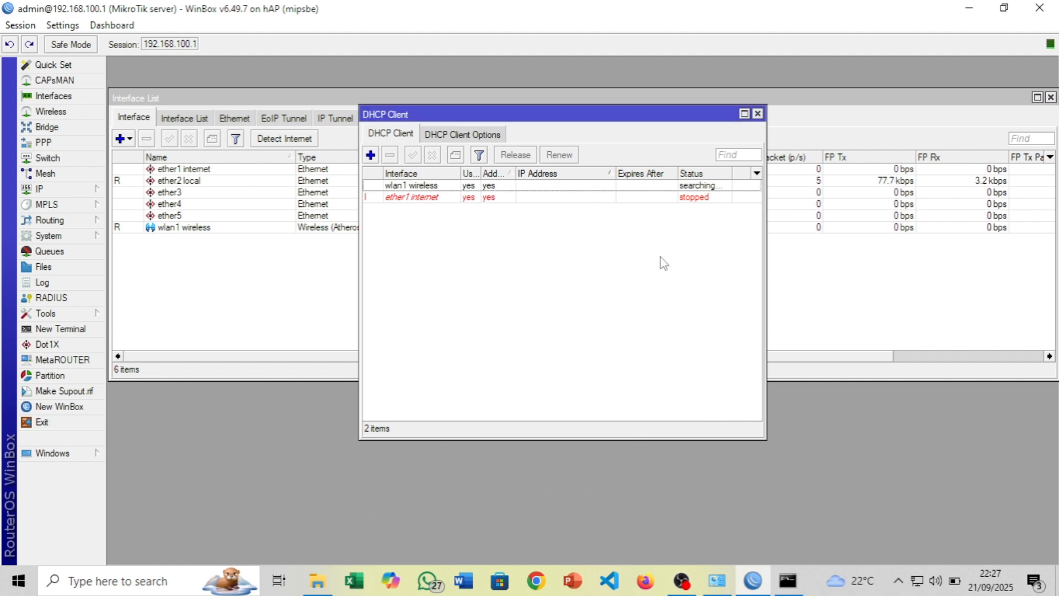
Maximize the DHCP Client list and verify the wlan1 client is bound with 192.168.1.47/24
click(744, 114)
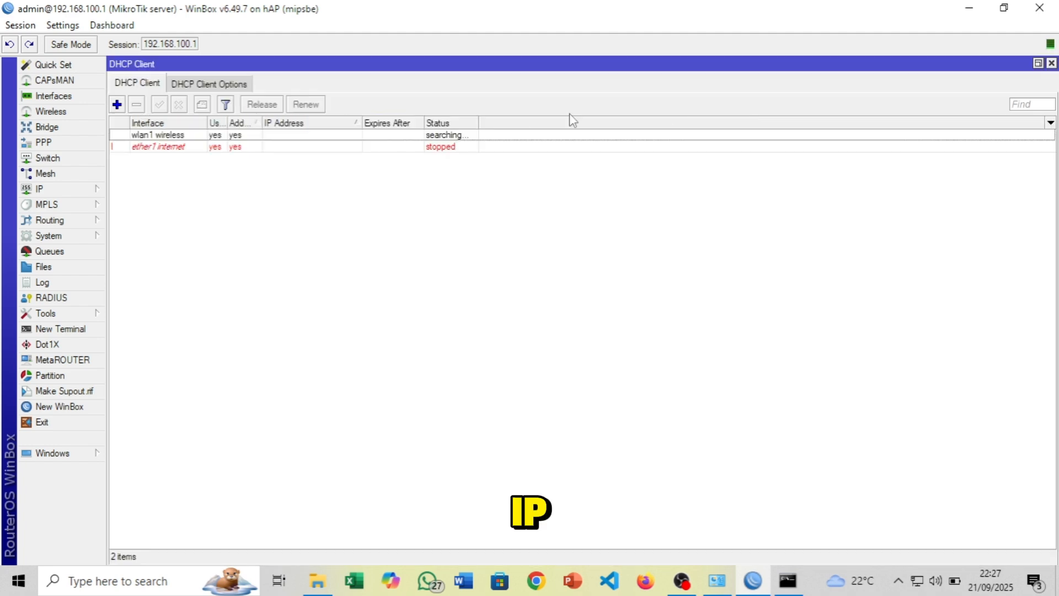
click(296, 135)
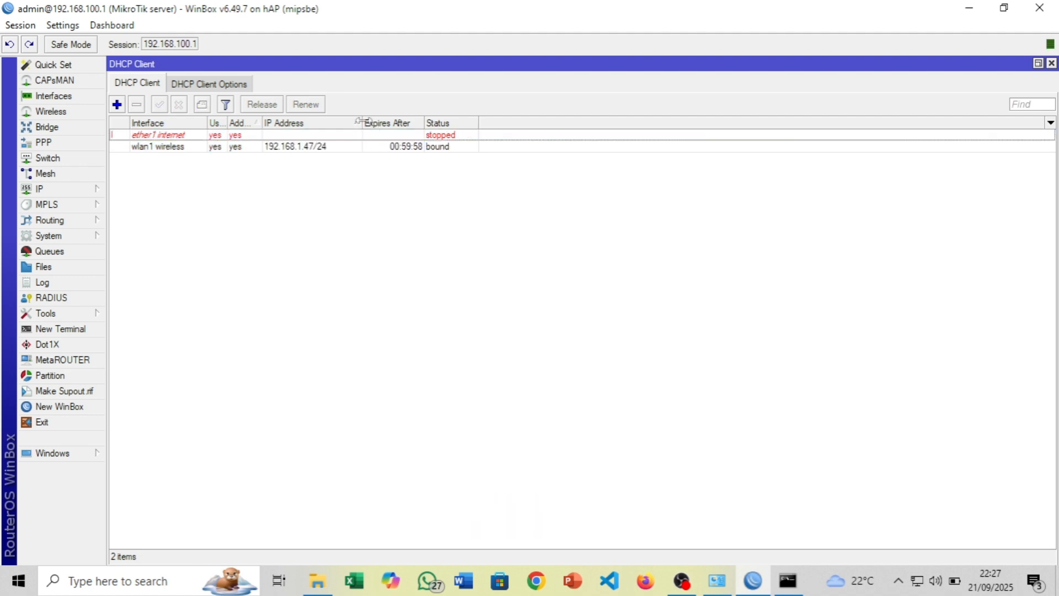
drag(361, 121, 423, 122)
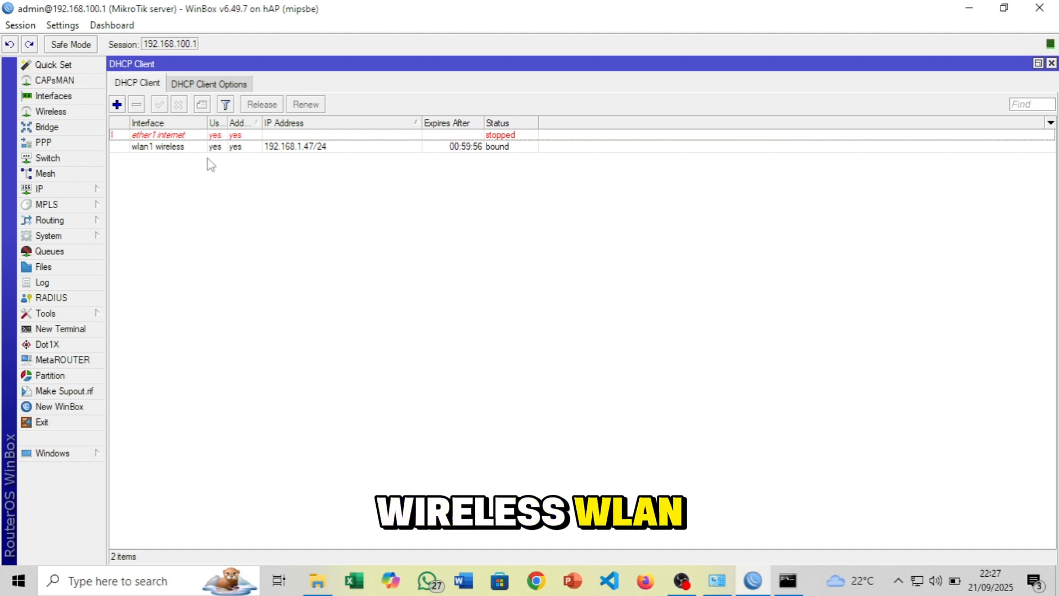
click(507, 148)
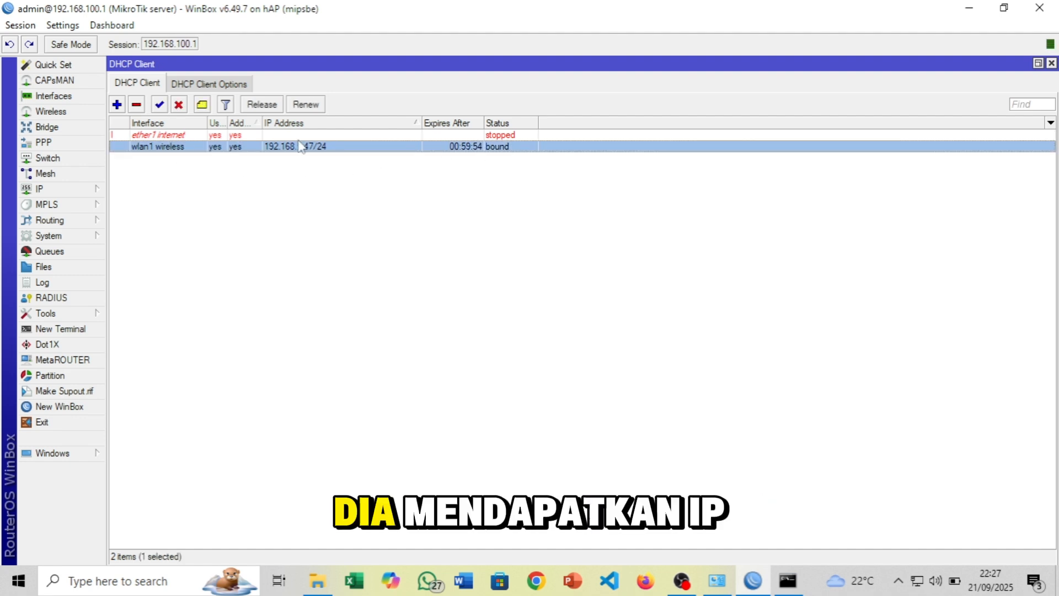
mouse_move(277, 156)
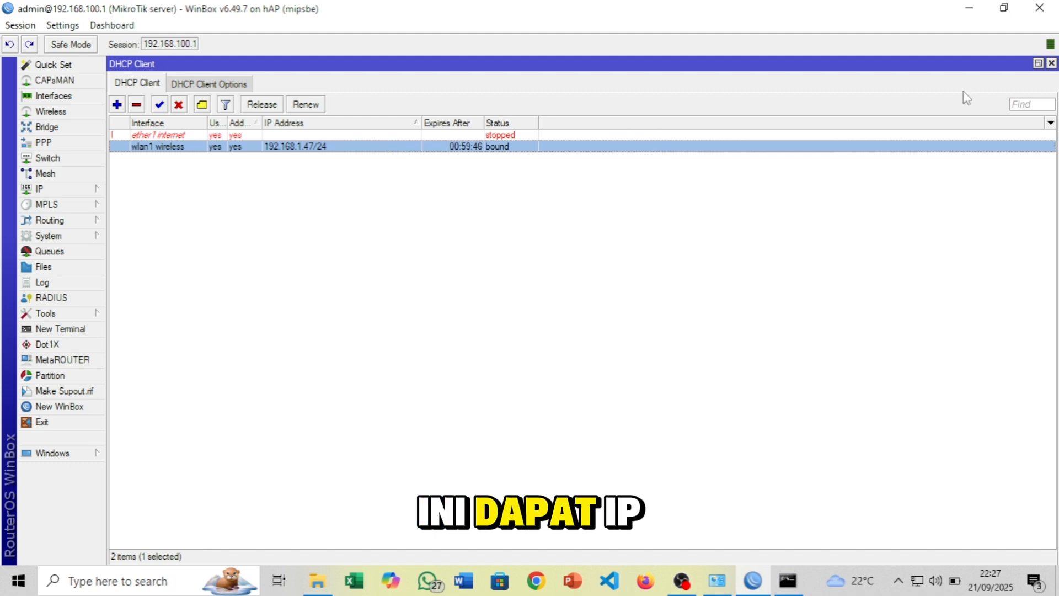
Check in IP > Addresses that 192.168.1.47/24 is assigned alongside 192.168.100.1/24
click(1050, 63)
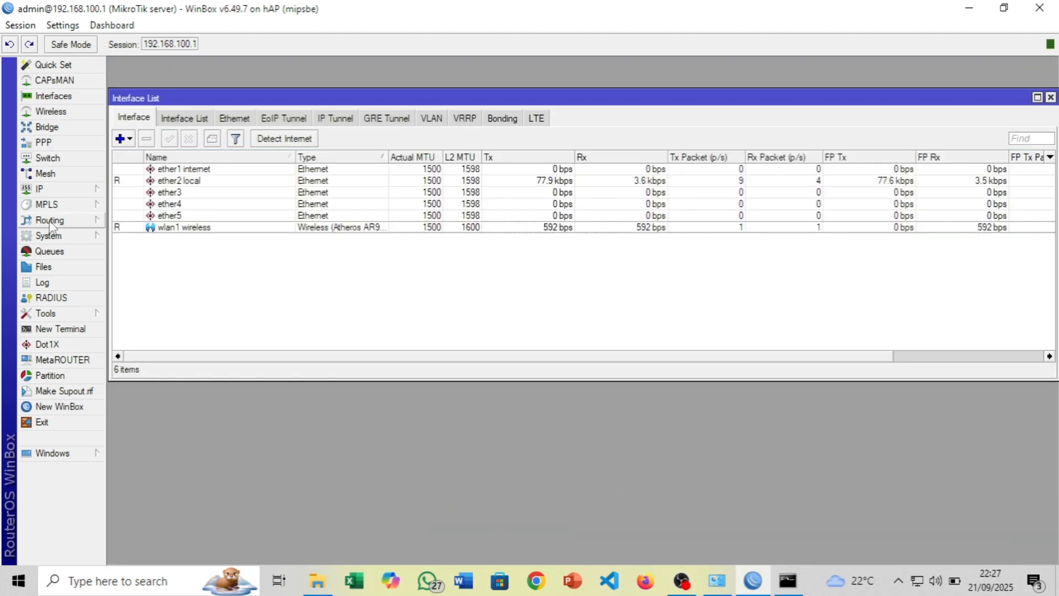
click(66, 191)
click(155, 199)
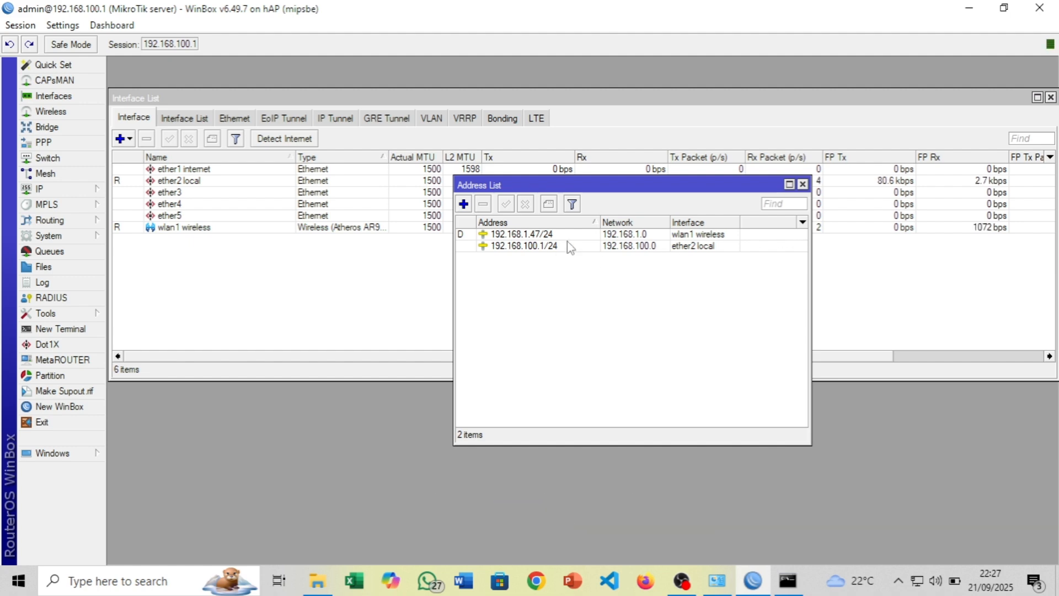
click(490, 236)
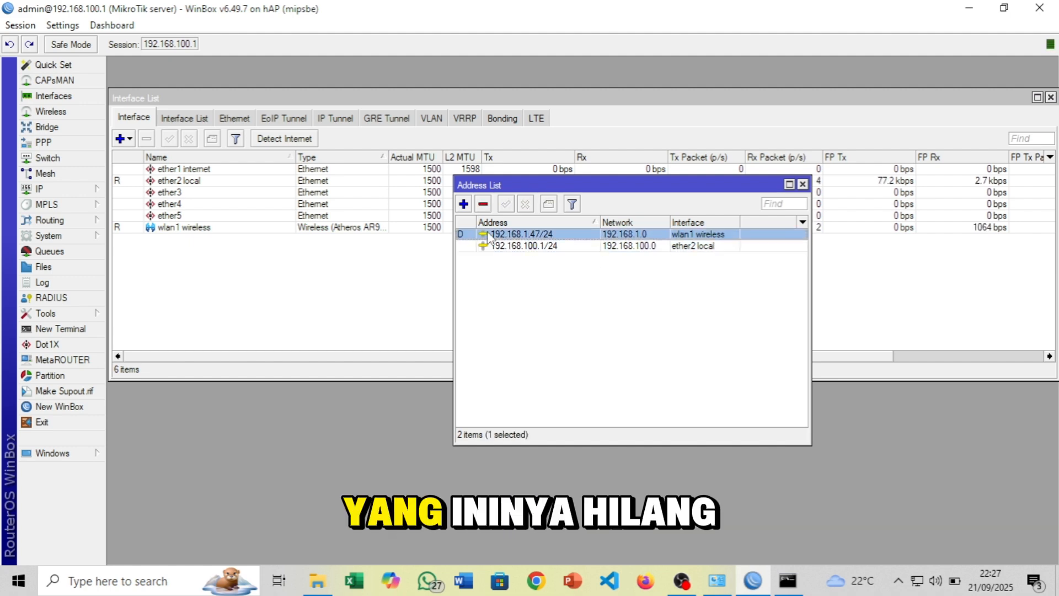
key(Down)
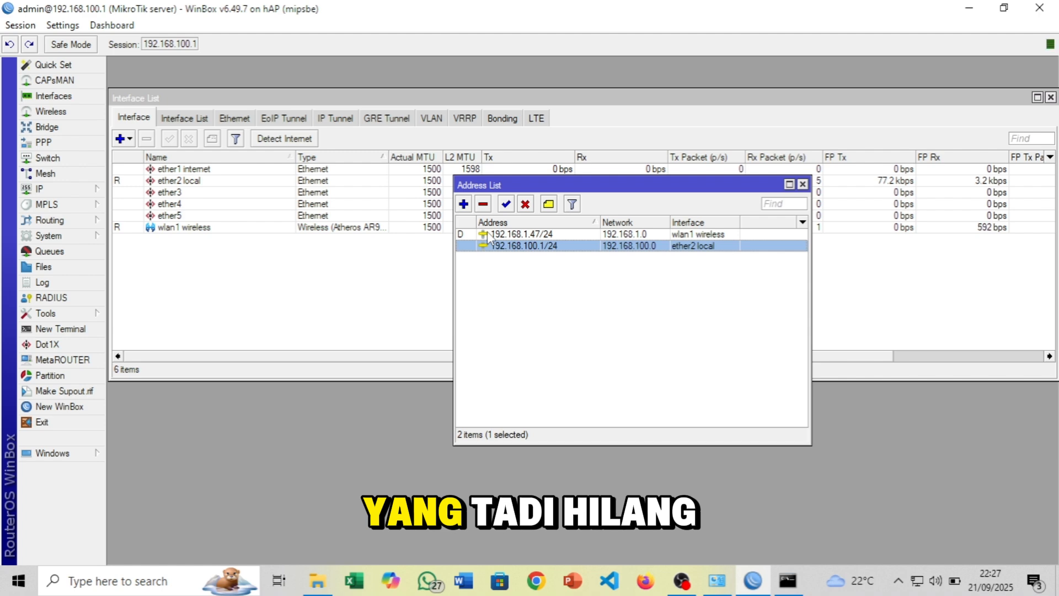
click(514, 235)
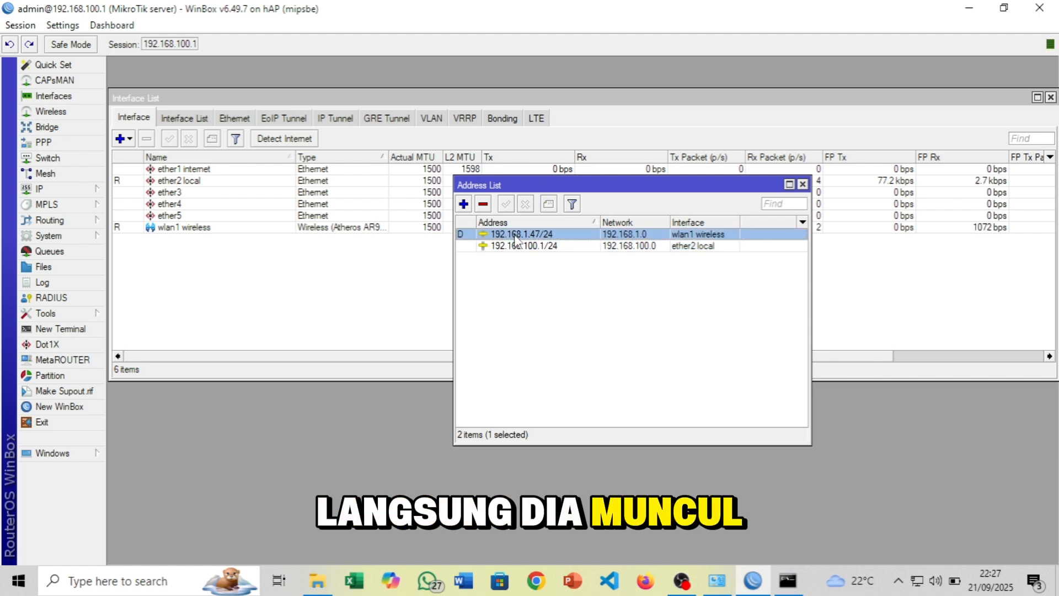
click(803, 184)
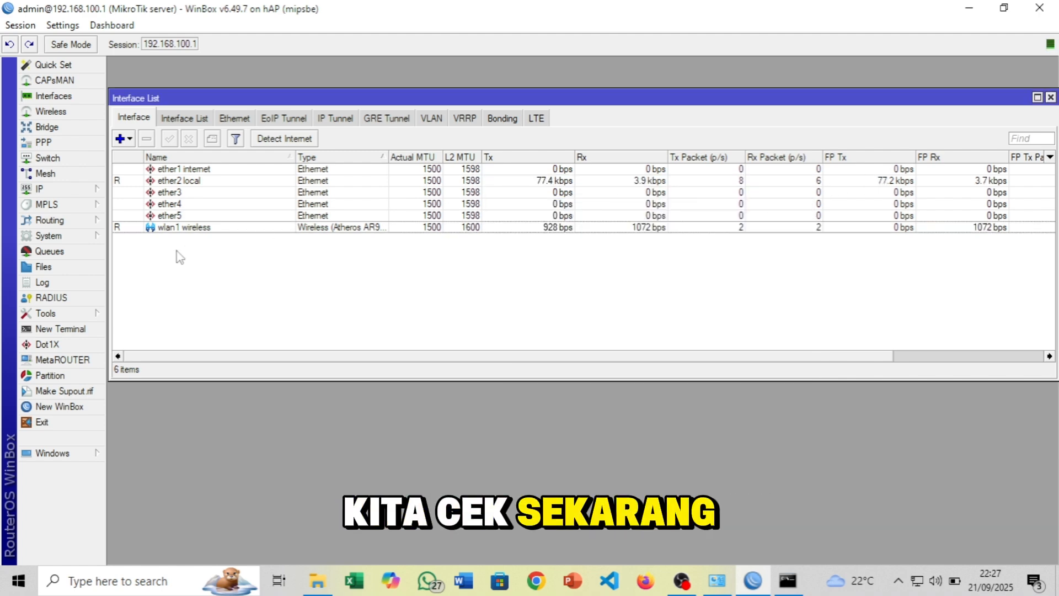
Ping 8.8.8.8 from the router terminal, then confirm the PC's ping to 8.8.8.8 also gets replies
click(60, 328)
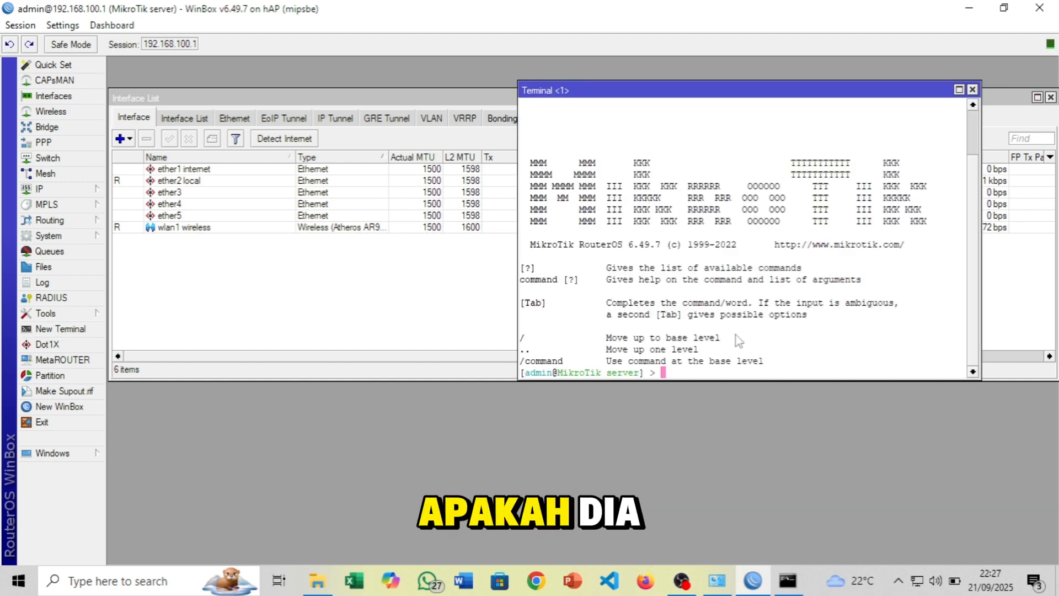
text(ping 8.8.8.8)
key(Return)
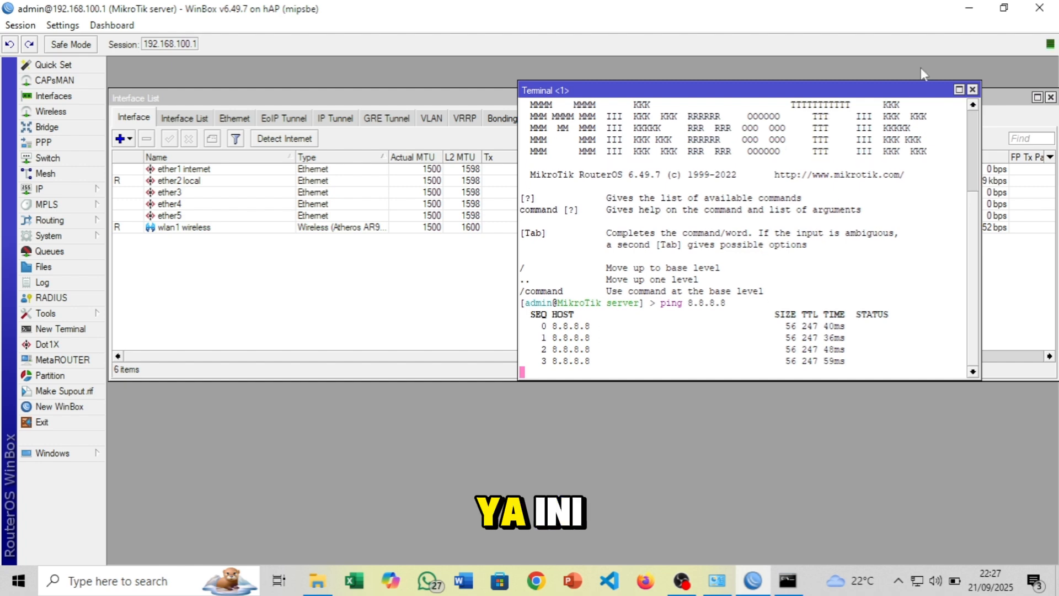
click(973, 90)
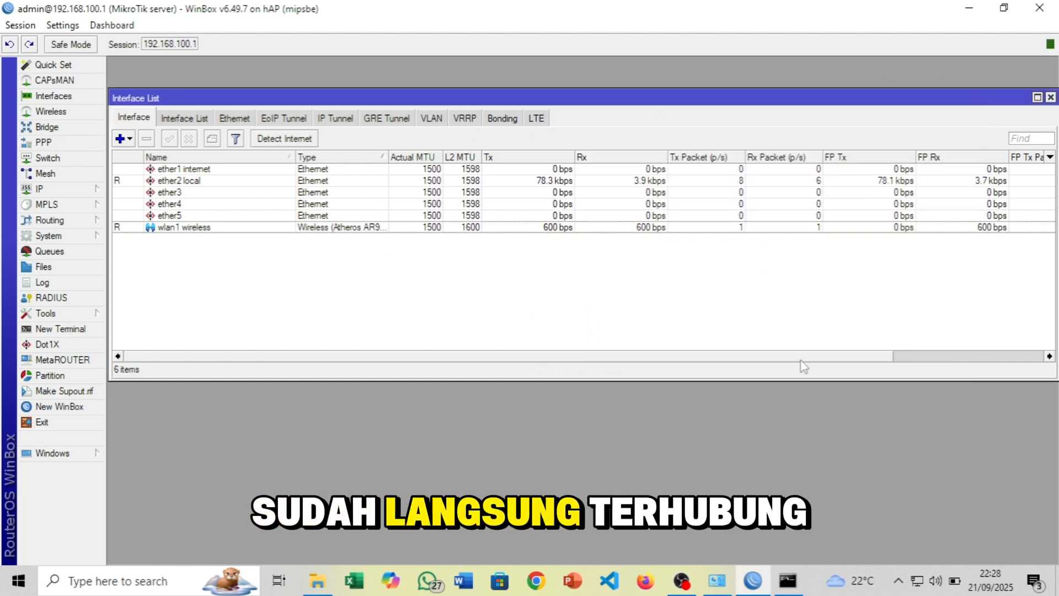
click(787, 585)
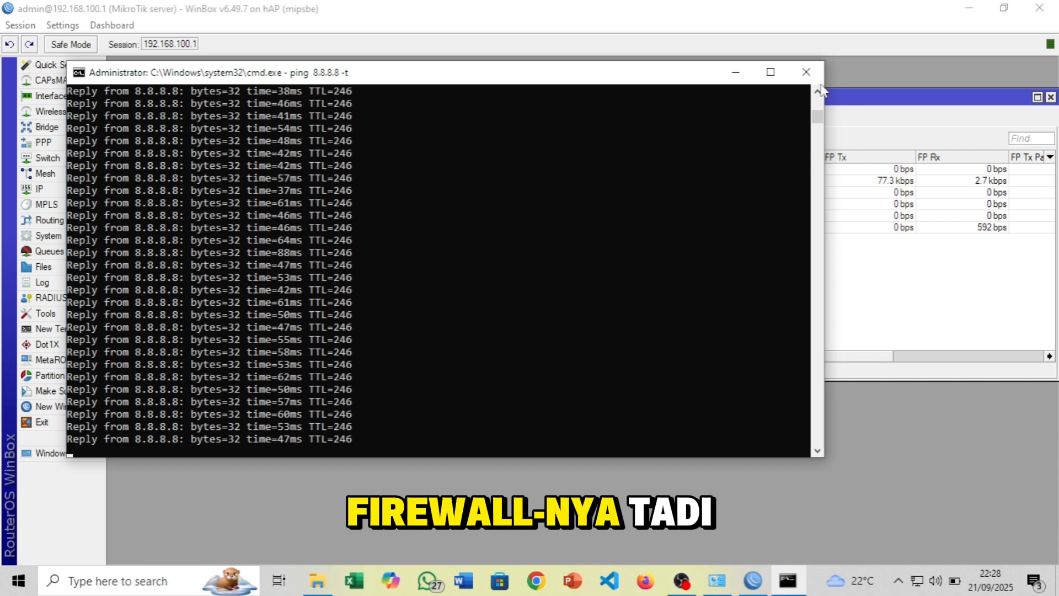
click(804, 70)
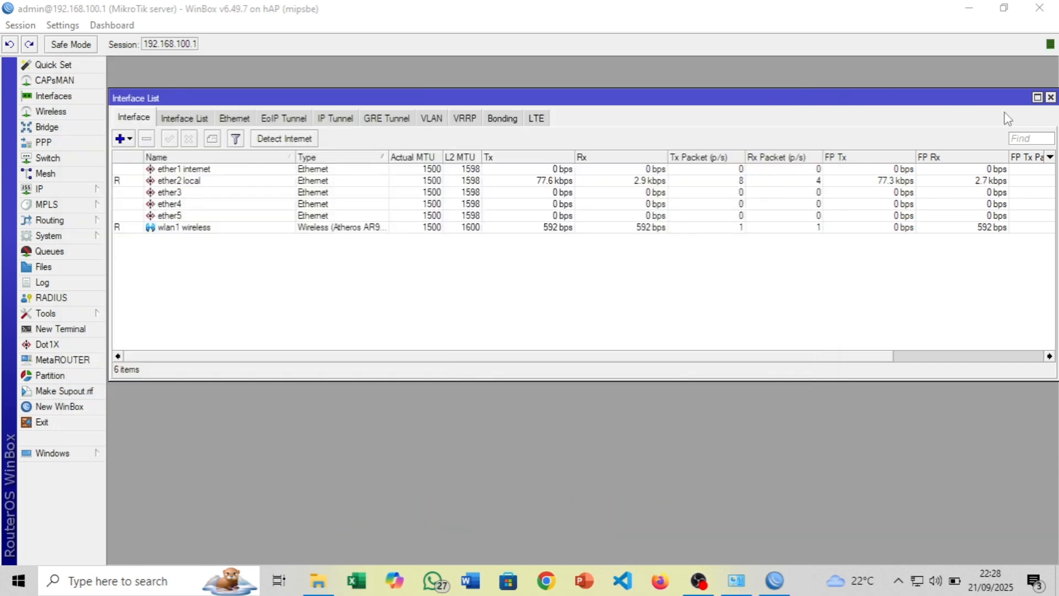
Glance at the IP menu and ether1 in Interfaces, then leave the session with no windows open
click(1051, 98)
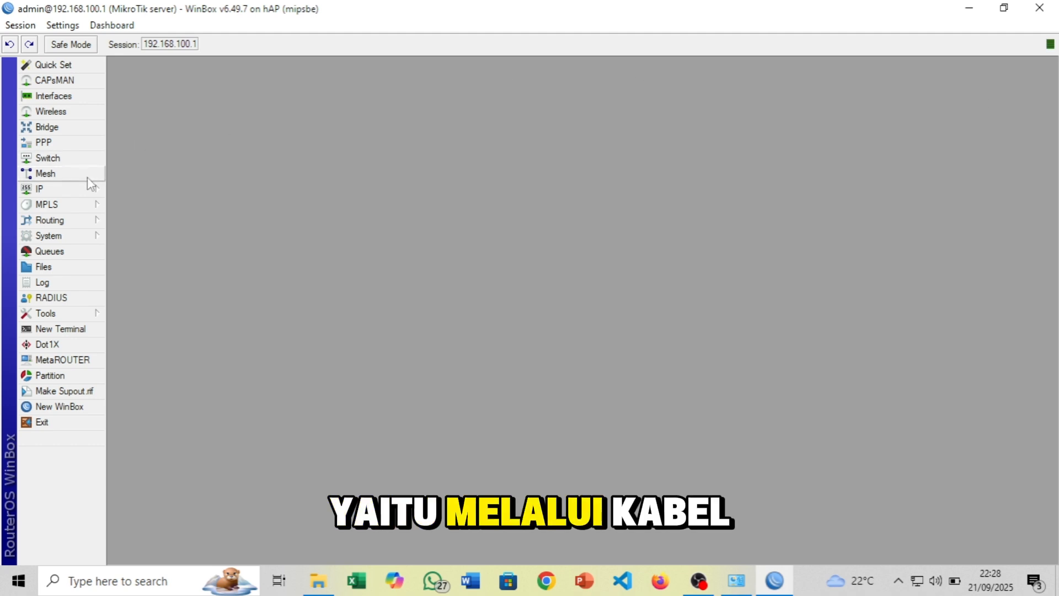
click(77, 193)
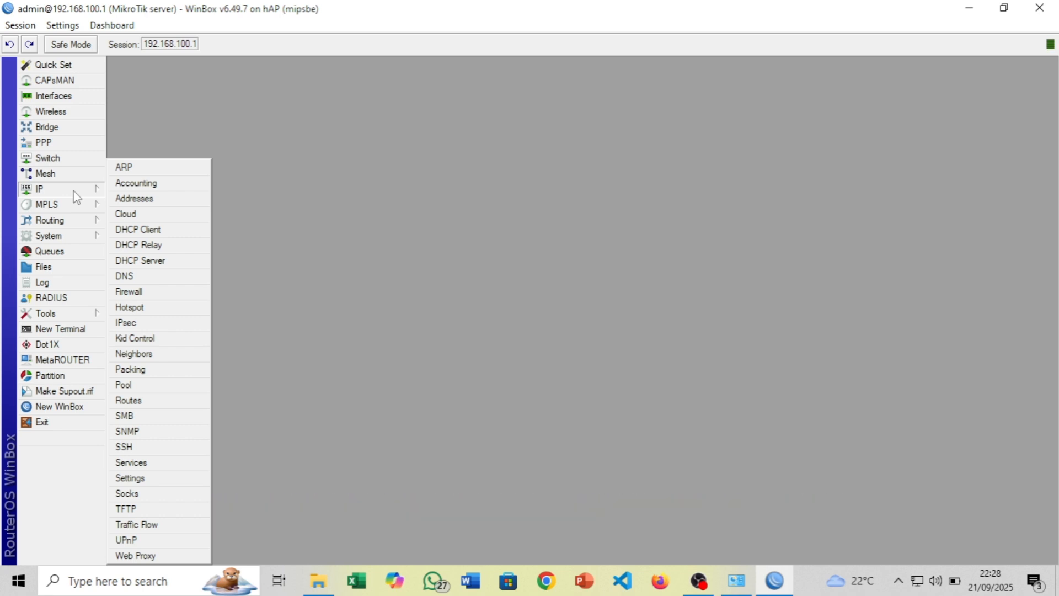
click(127, 97)
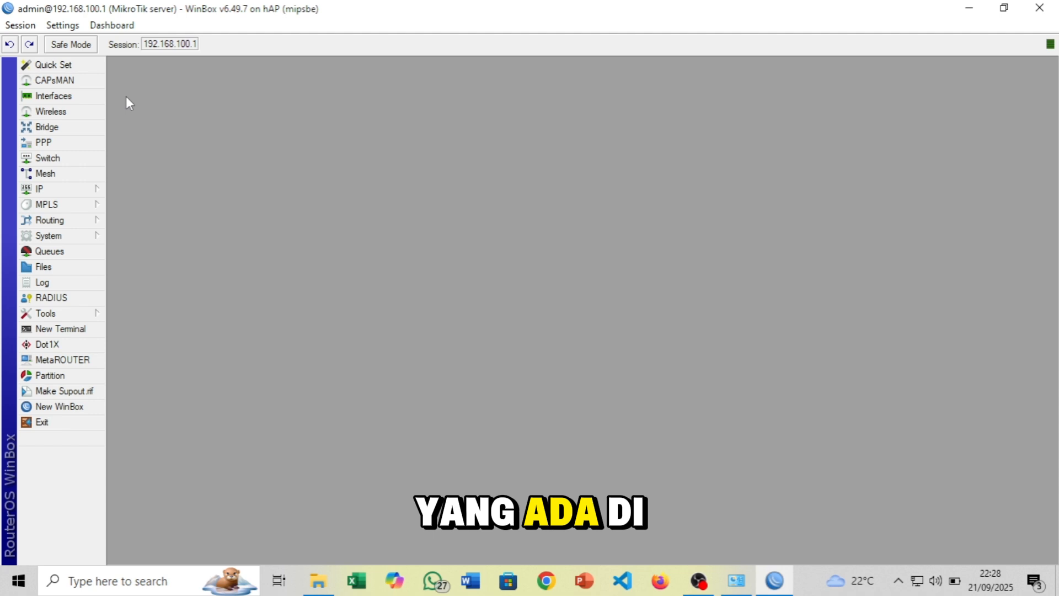
click(82, 98)
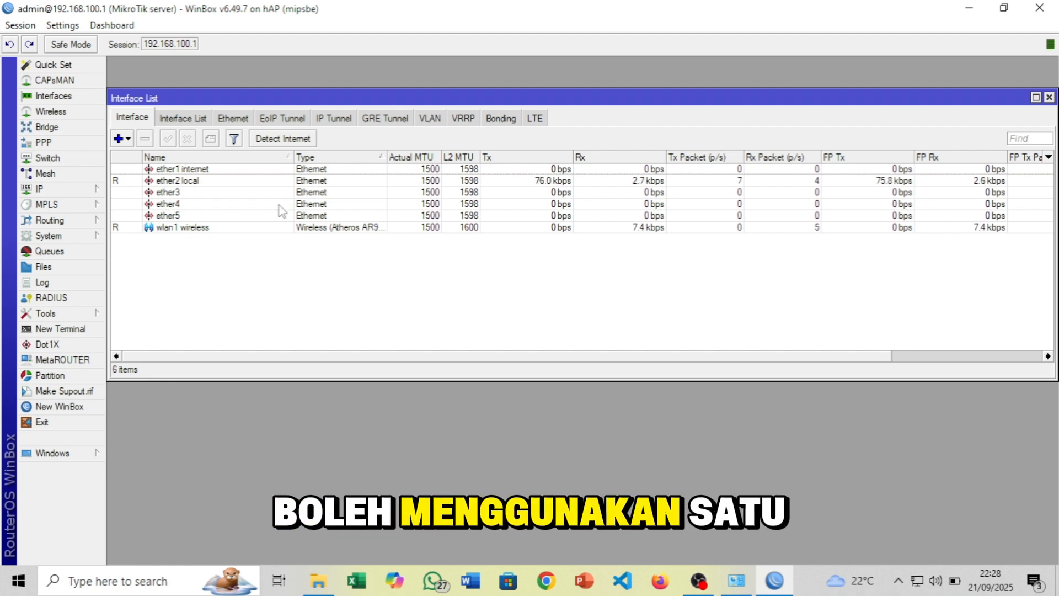
click(258, 170)
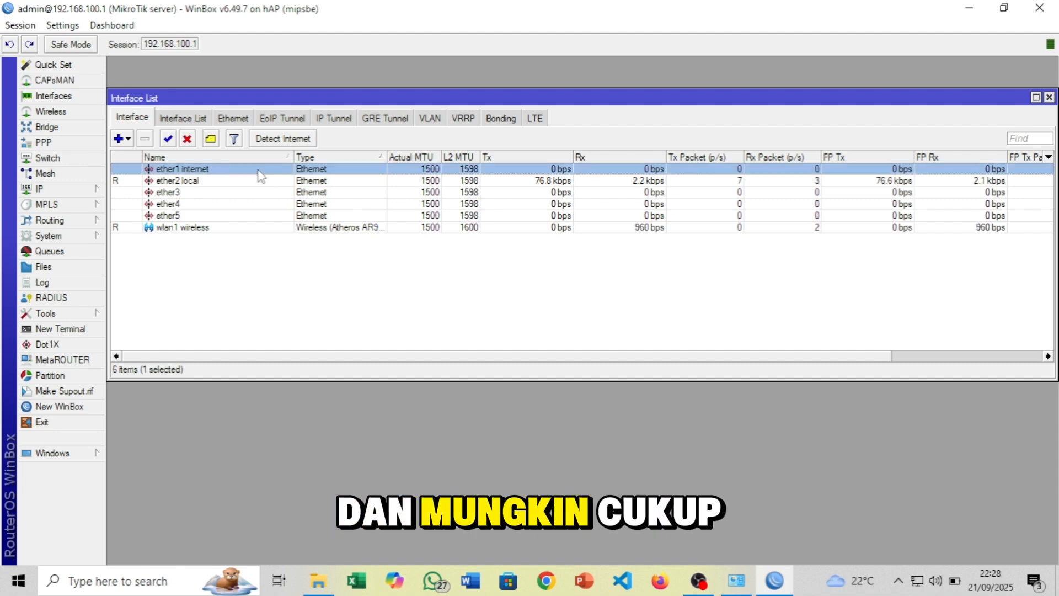
click(1048, 97)
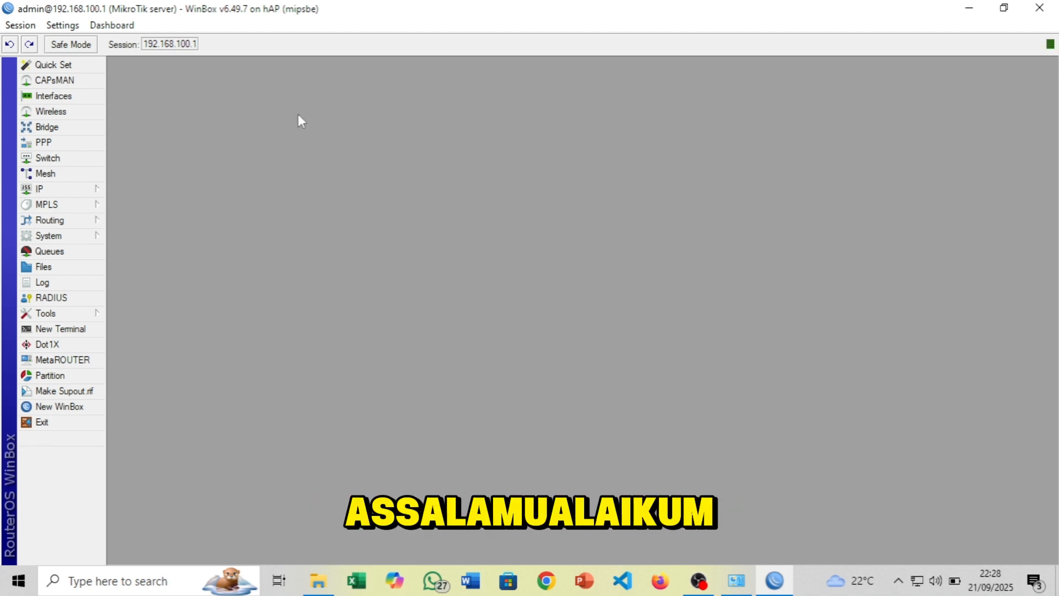